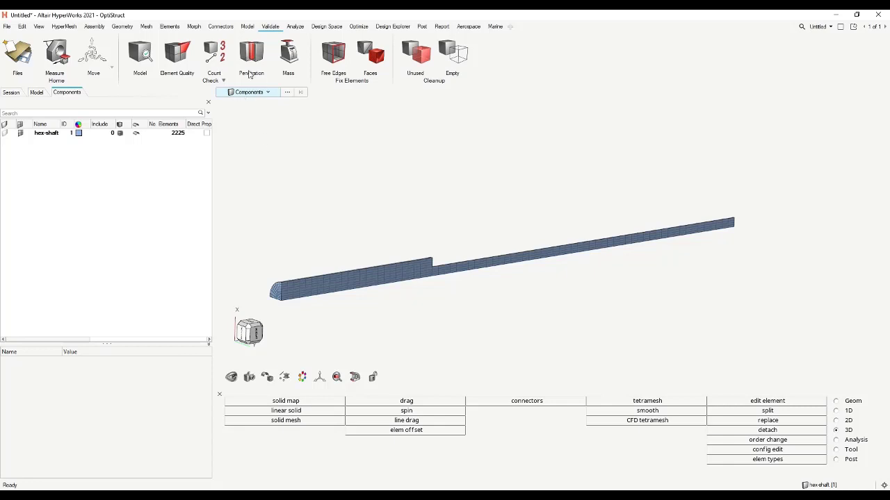
Create a material with the MAT1 card image and name it mat-steel.
left_click(247, 28)
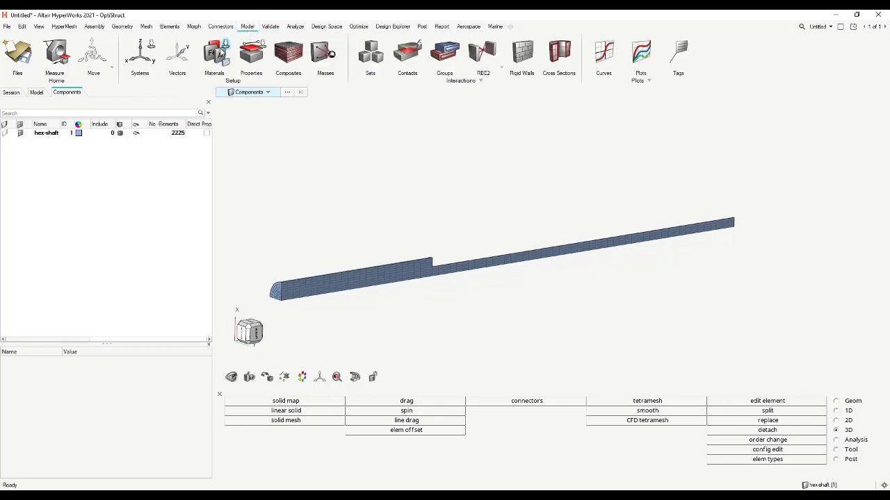
left_click(216, 56)
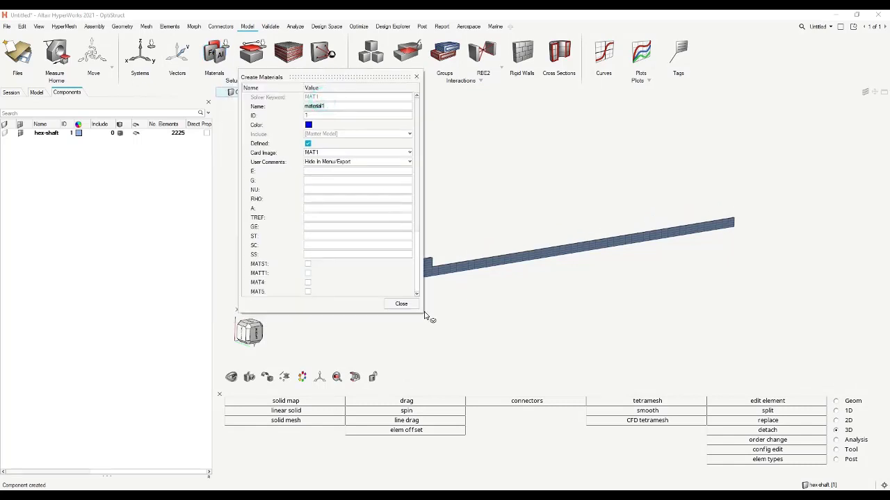
left_click_drag(422, 312, 557, 374)
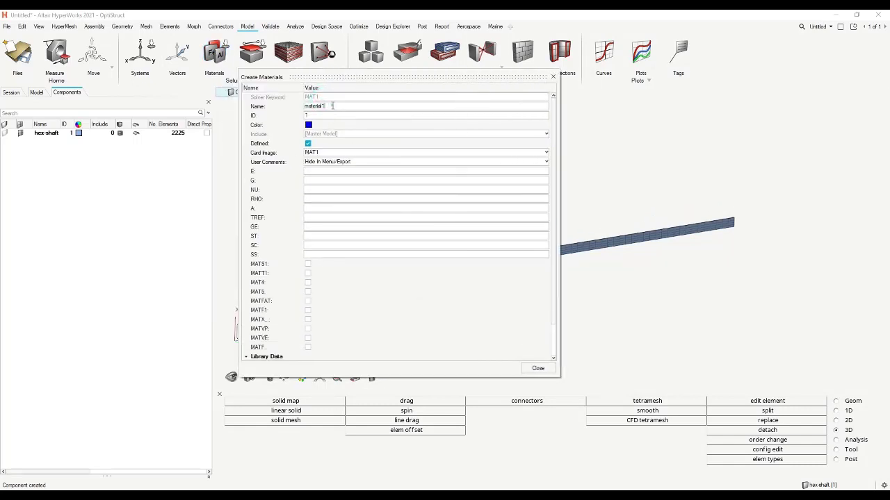
left_click(341, 105)
type("ma")
key("BackSpace")
key("BackSpace")
type("t steel")
Set the steel material's elastic modulus E to 210000 and Poisson's ratio NU to 0.3, leaving the shear modulus G blank.
left_click(322, 170)
type("210000")
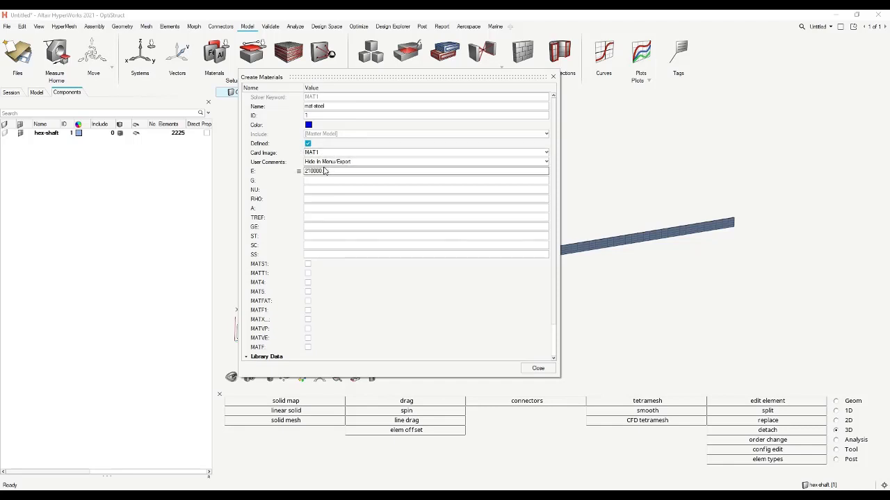
key("Return")
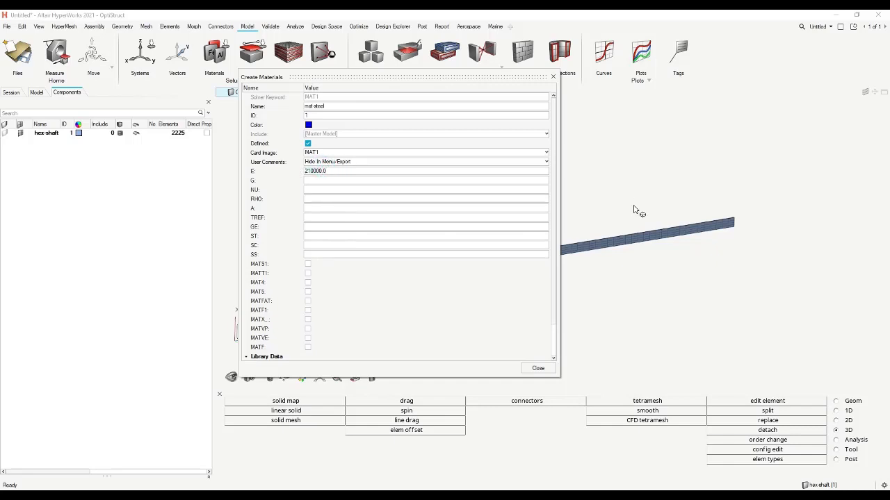
left_click(319, 189)
type("0.3")
left_click(323, 181)
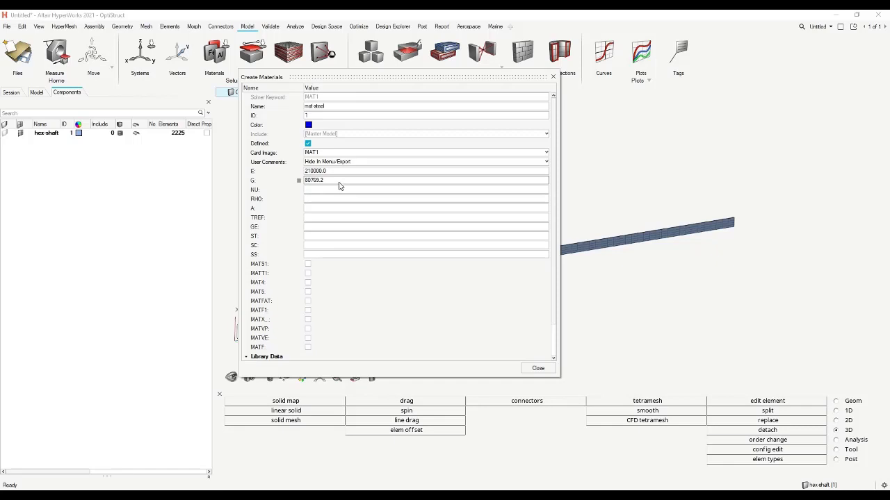
left_click(335, 192)
left_click(332, 190)
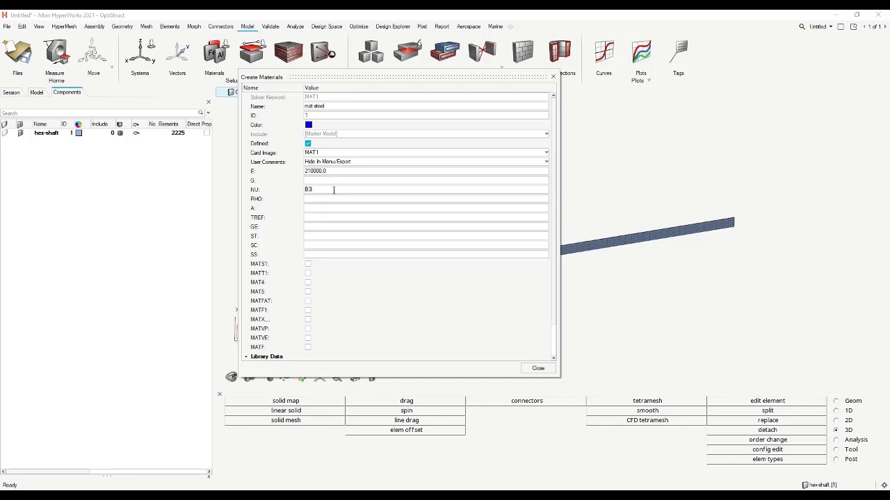
Set the steel material's density RHO to 7.85e-09.
left_click(334, 199)
type("7.85e-09")
left_click(333, 200)
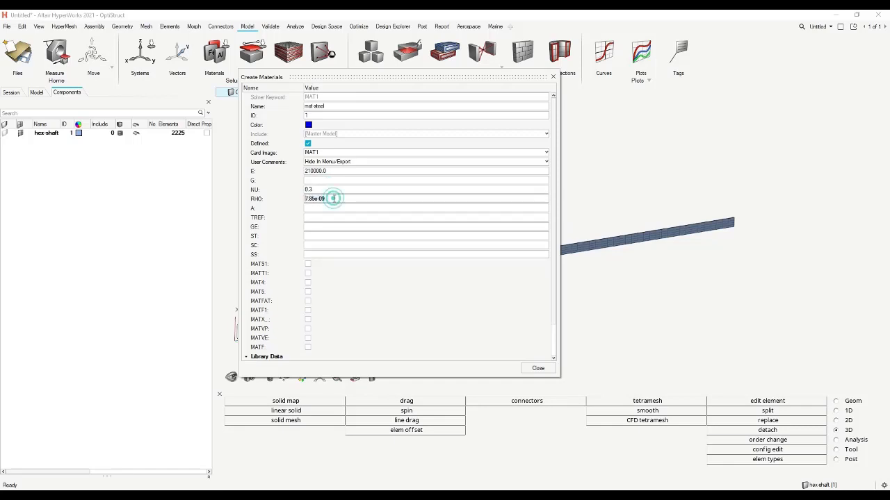
left_click(334, 201)
left_click(391, 217)
left_click(390, 199)
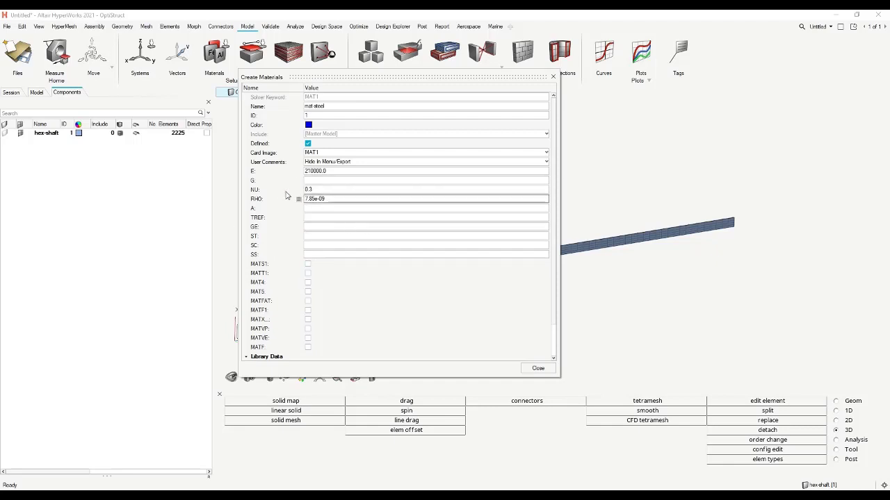
left_click(702, 285)
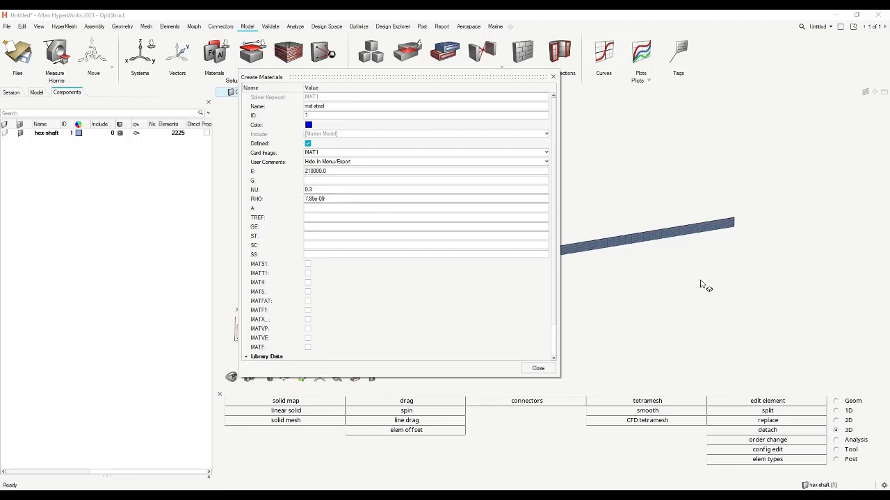
Review the material's E, RHO, A, TREF and GE entries without editing them, and close the material definition.
left_click(323, 202)
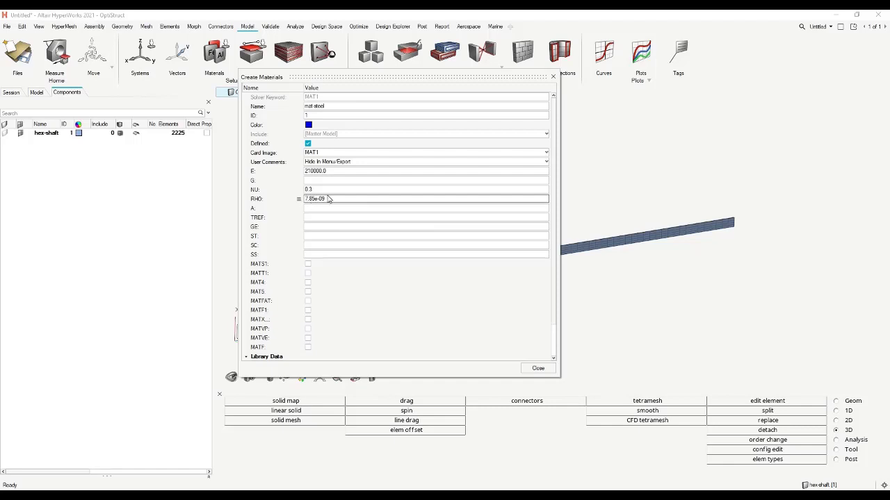
left_click(331, 209)
left_click(332, 200)
left_click(327, 173)
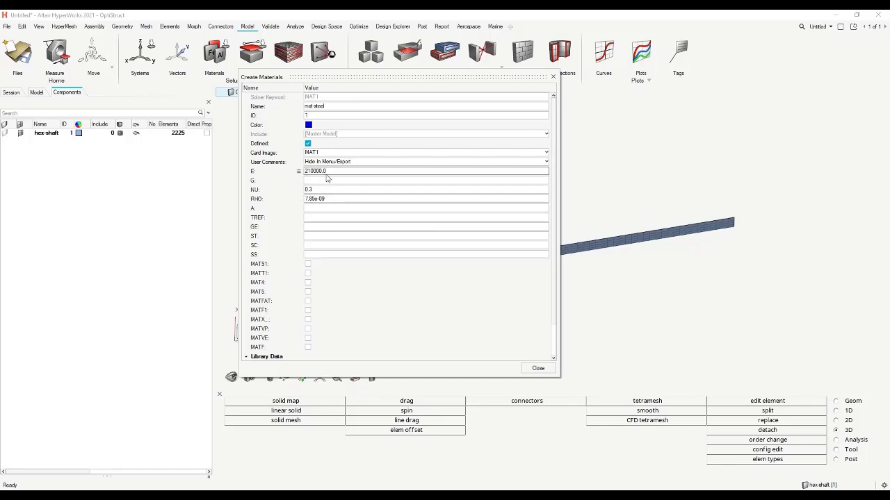
left_click(332, 208)
left_click(340, 202)
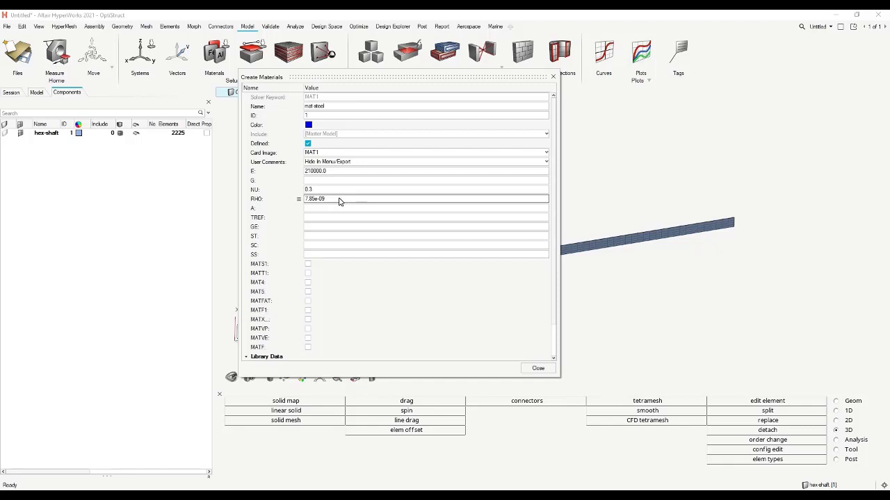
left_click(395, 227)
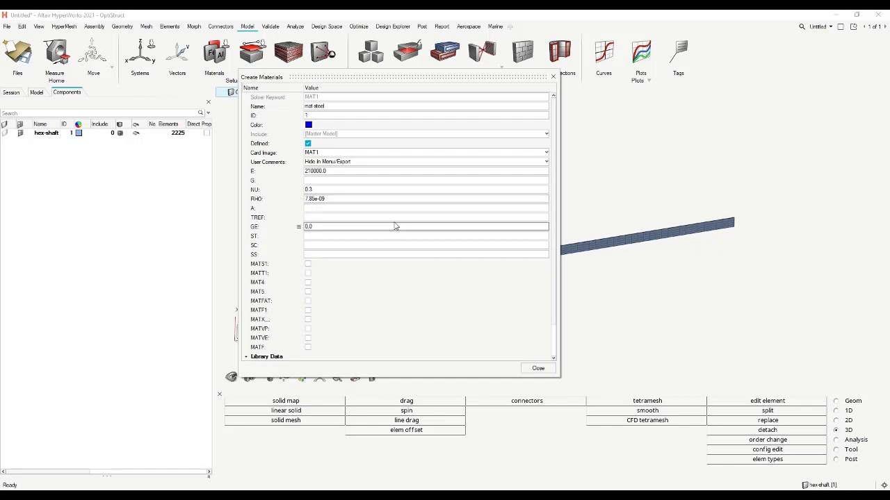
left_click(391, 218)
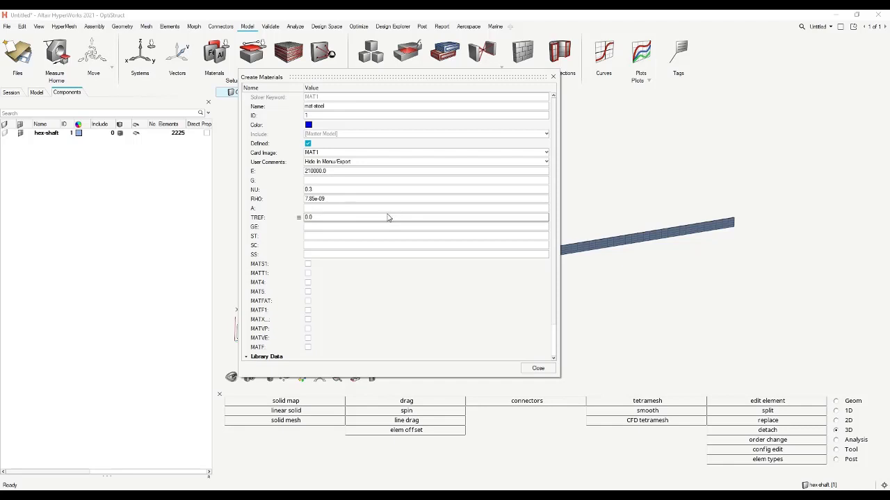
left_click(377, 209)
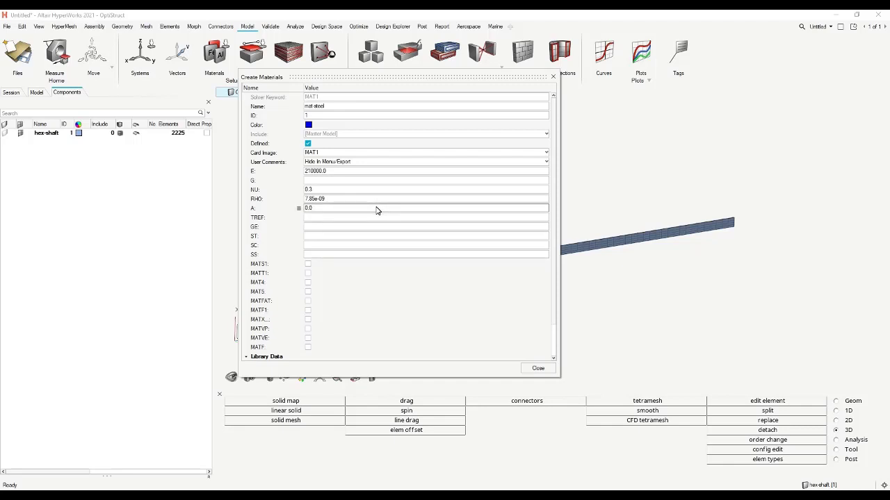
left_click(627, 233)
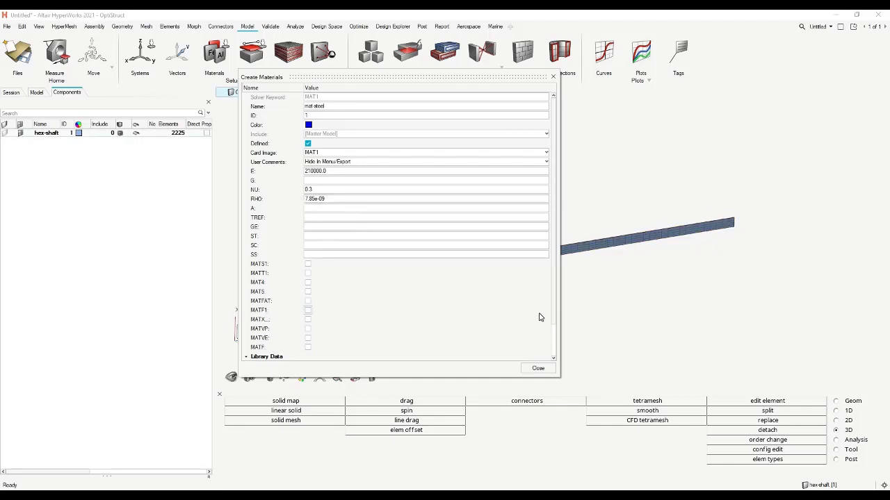
left_click(538, 369)
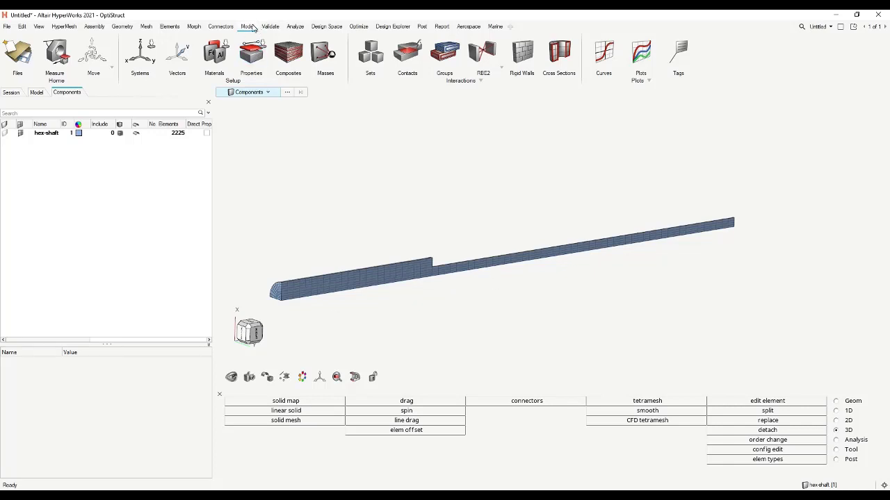
Create a property and name it prop-sd_shaft.
left_click(251, 50)
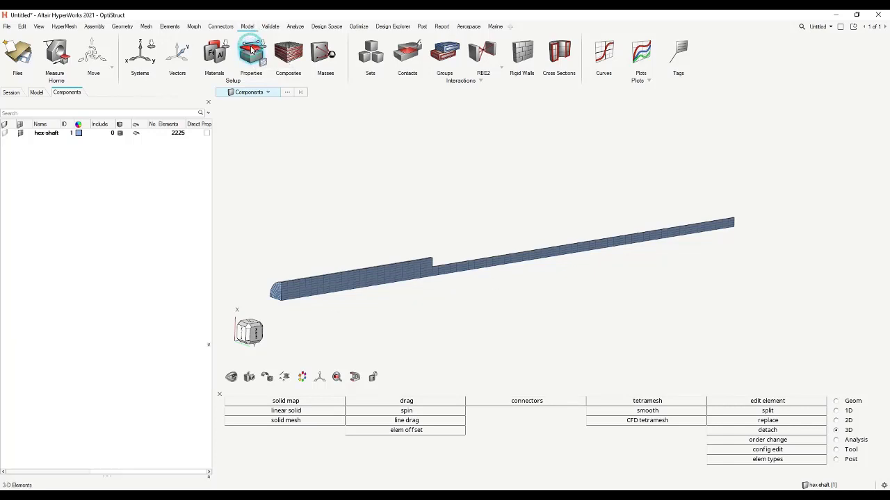
left_click_drag(293, 95, 368, 74)
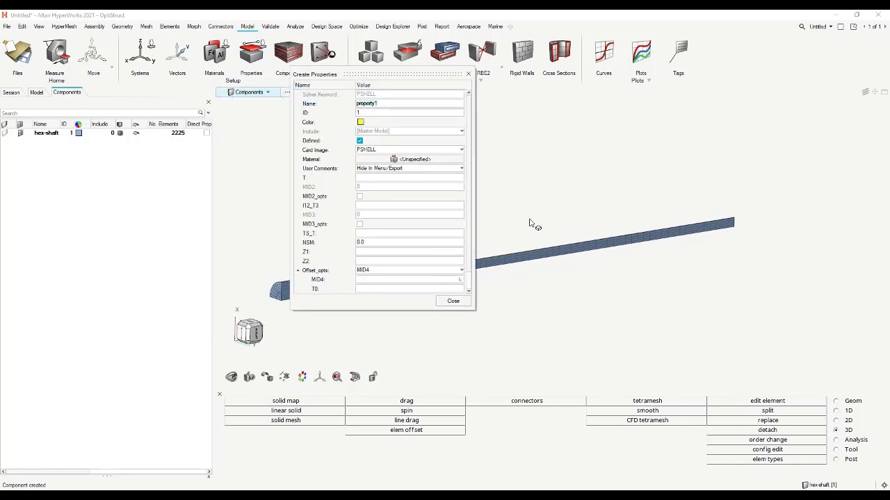
left_click(417, 103)
type("prop ad_shaf")
left_click(372, 104)
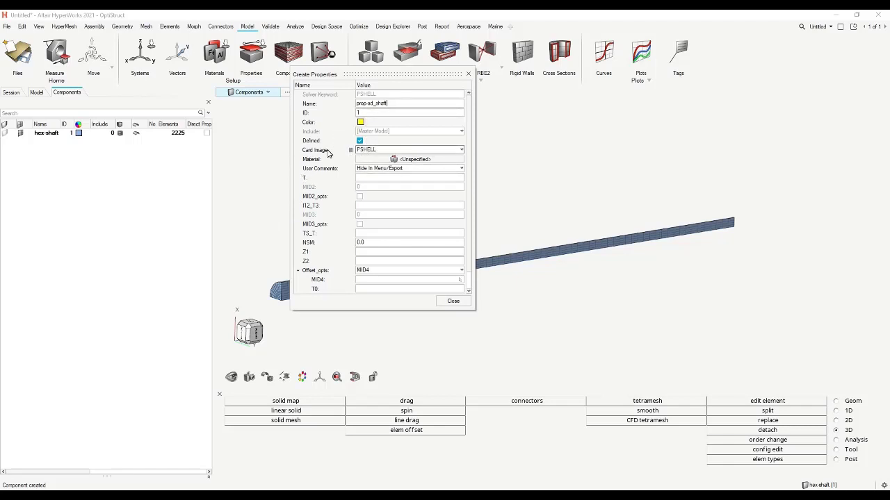
Set the card image of the prop-sd_shaft property to PSOLID.
left_click(369, 150)
left_click(368, 151)
left_click(369, 151)
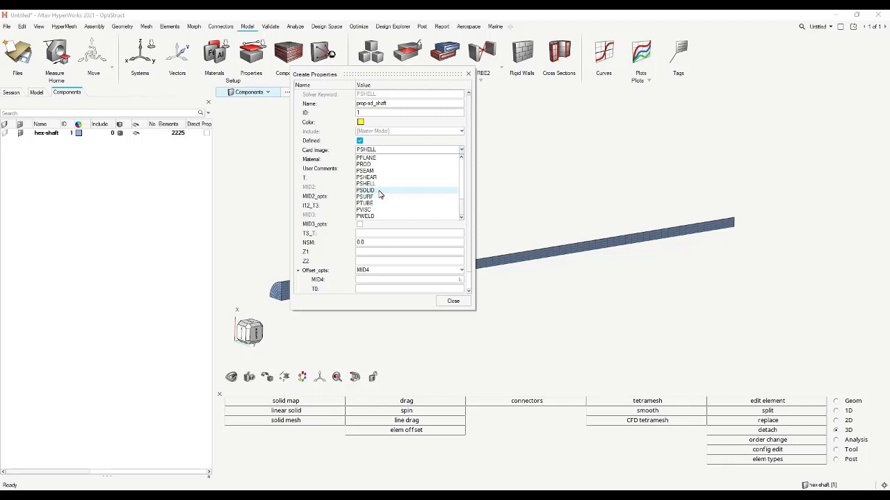
left_click(380, 192)
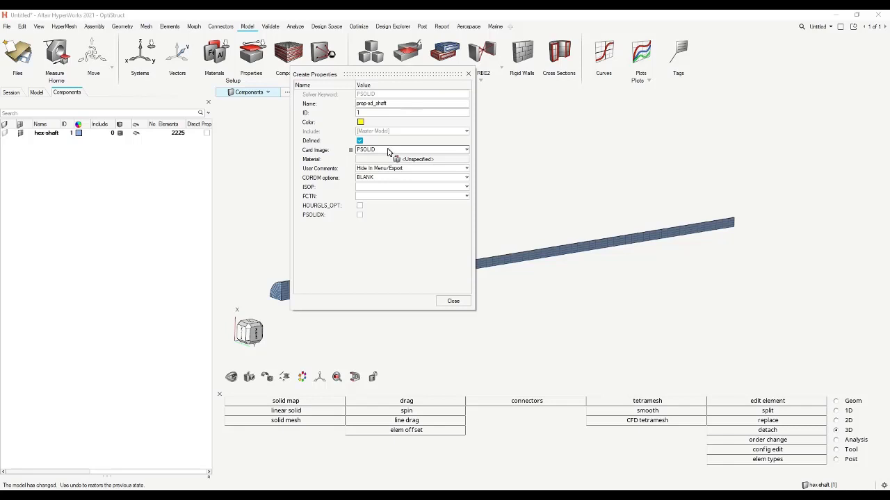
Assign mat-steel as the material of the prop-sd_shaft property and close the property definition and materials list.
left_click(395, 159)
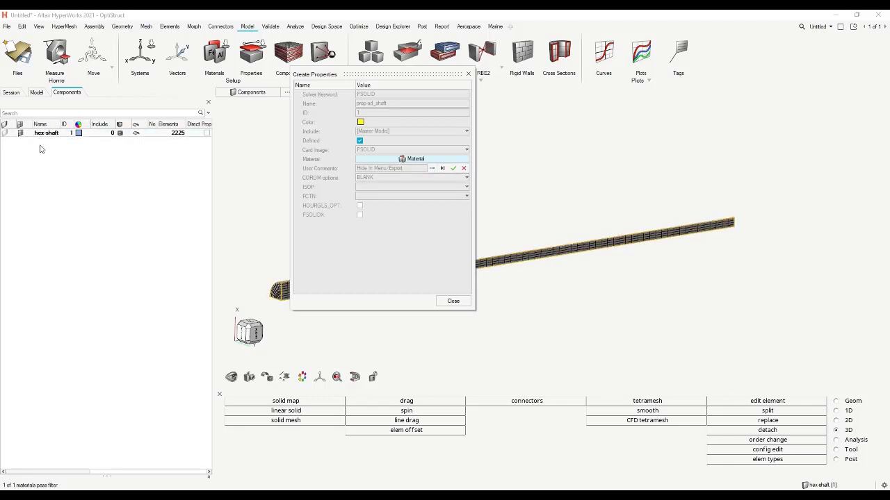
left_click(226, 63)
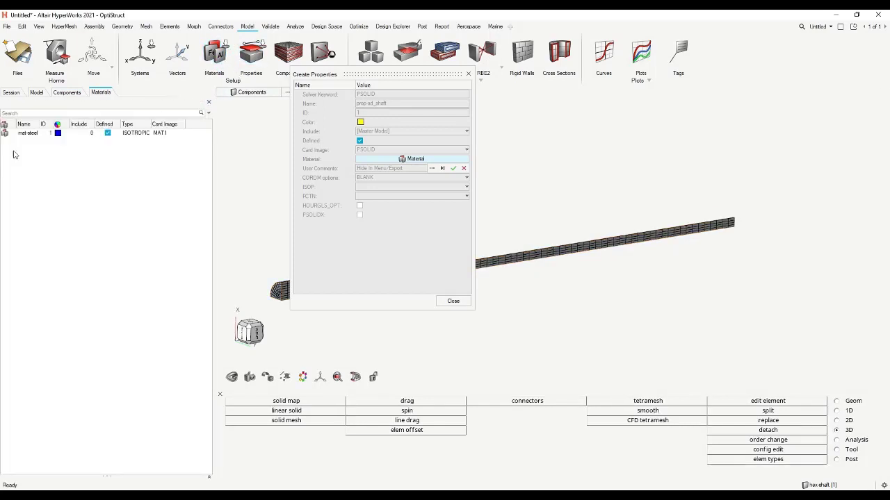
left_click(37, 136)
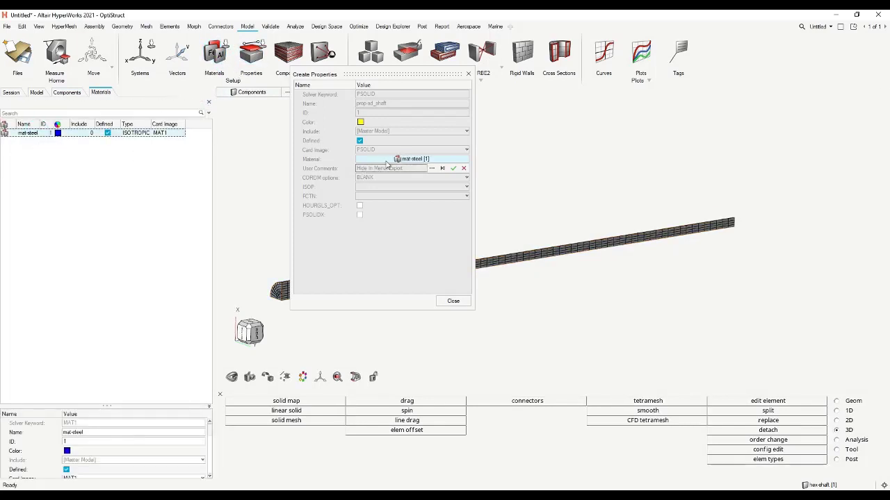
left_click(455, 169)
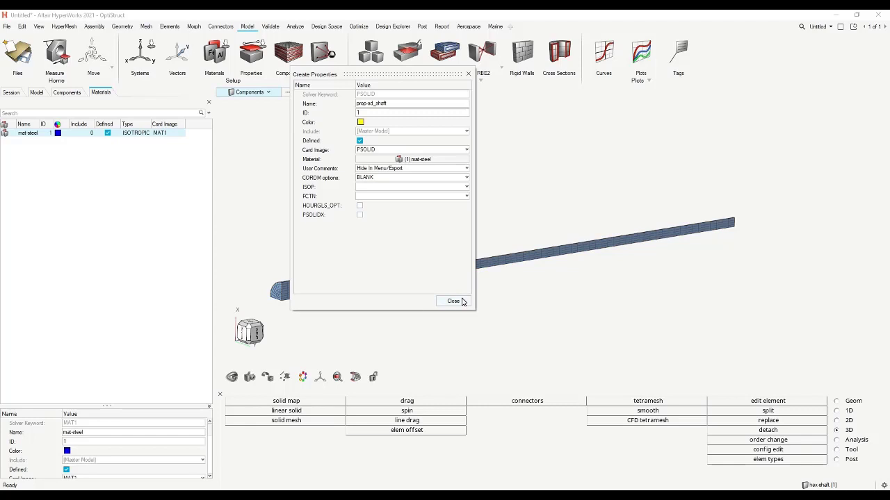
left_click(452, 301)
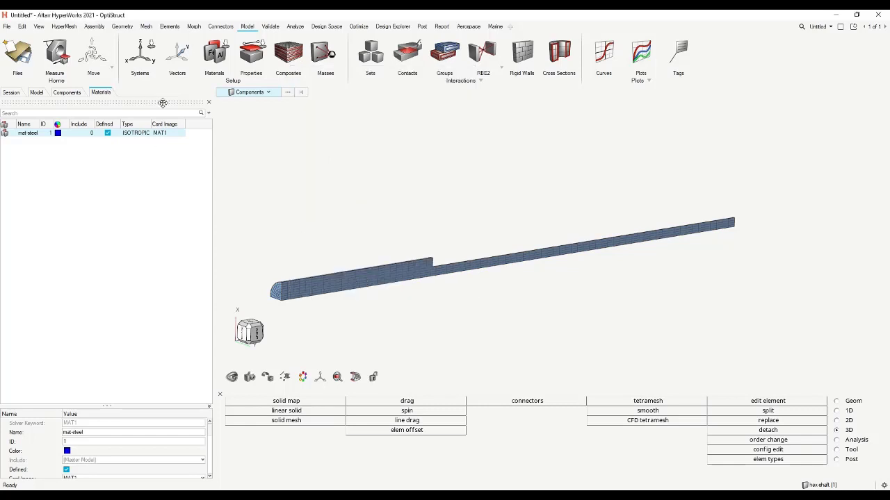
left_click(209, 103)
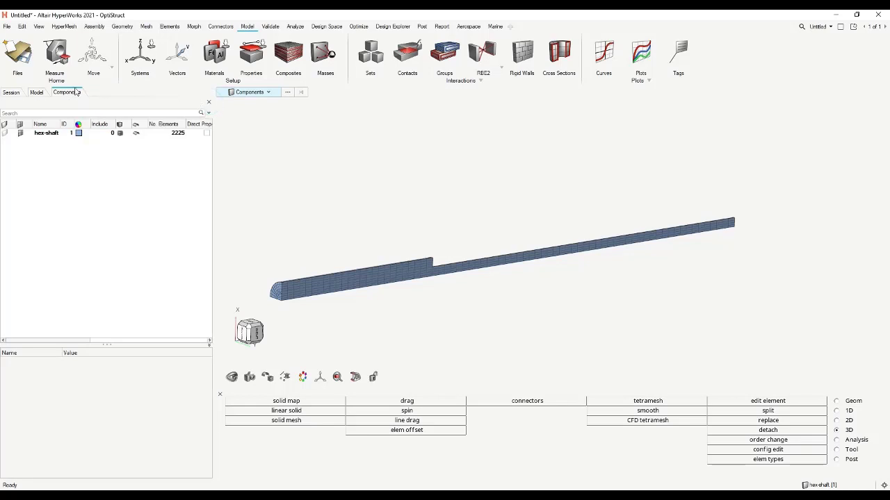
Assign the prop-sd_shaft property to the hex-shaft component.
left_click(45, 133)
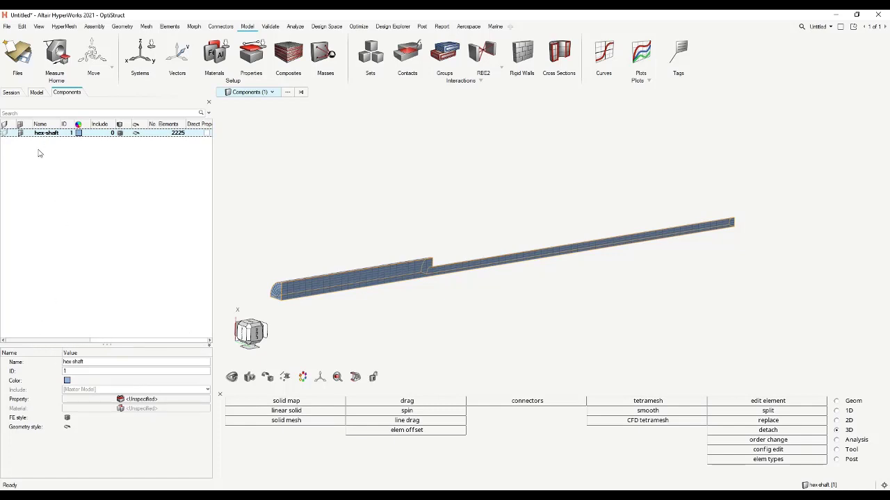
left_click(106, 399)
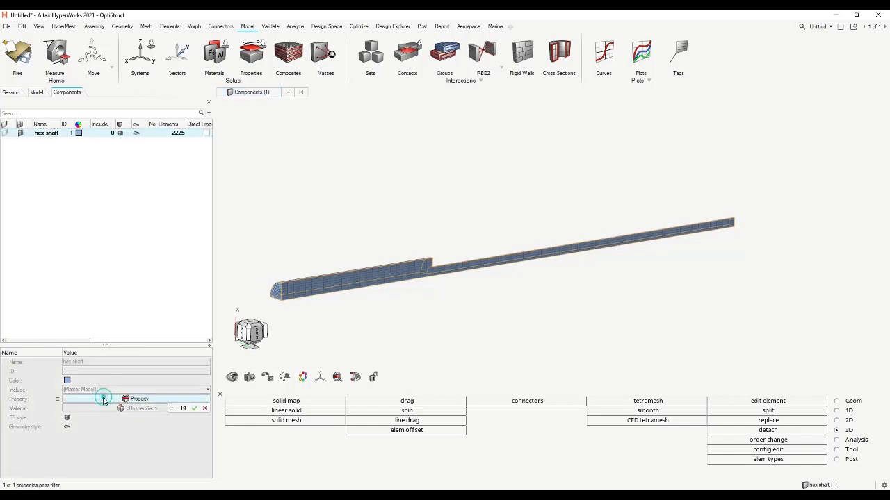
left_click(172, 410)
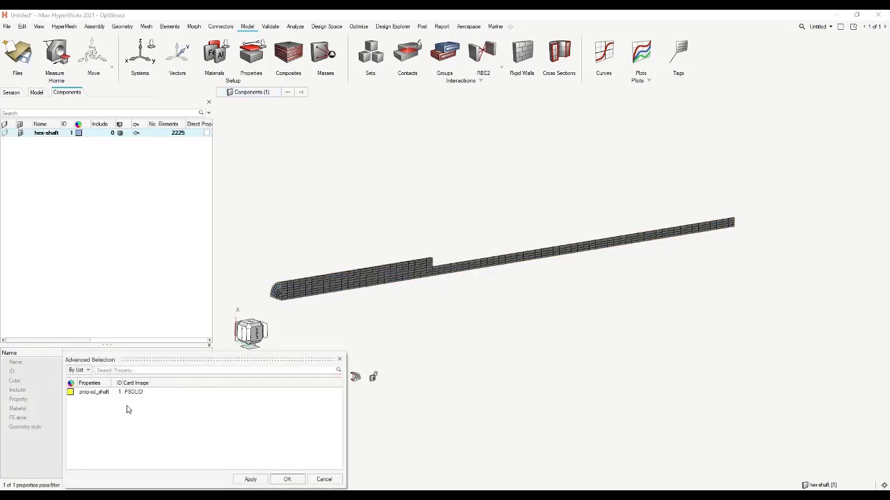
left_click(97, 395)
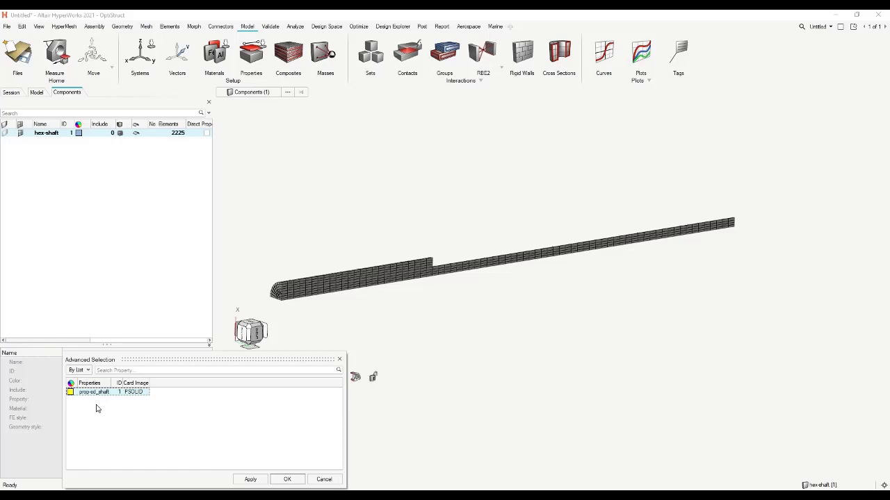
left_click(287, 480)
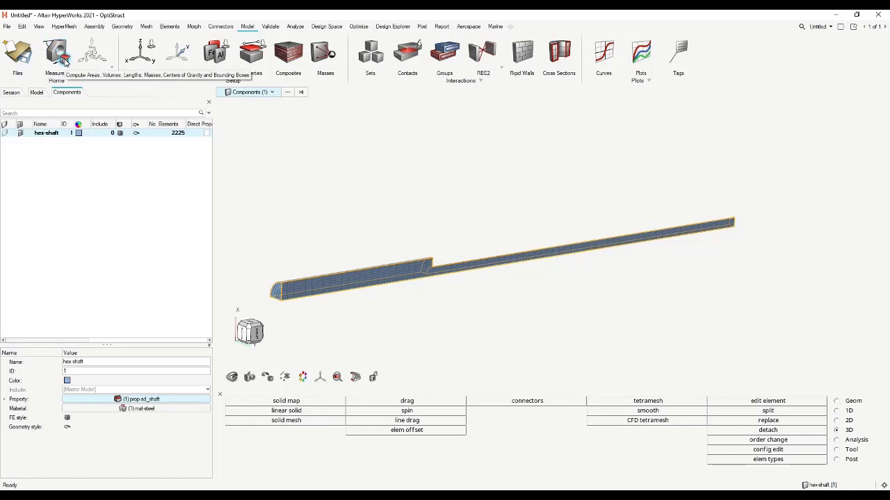
Compute the mass, volume and center of gravity of the hex-shaft component, check the center's X and Y coordinates, and close the measurement.
left_click(62, 58)
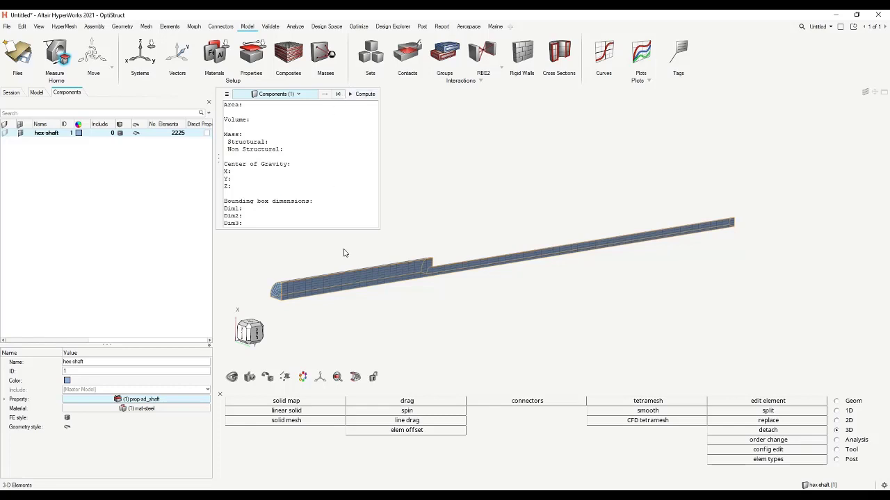
left_click(363, 96)
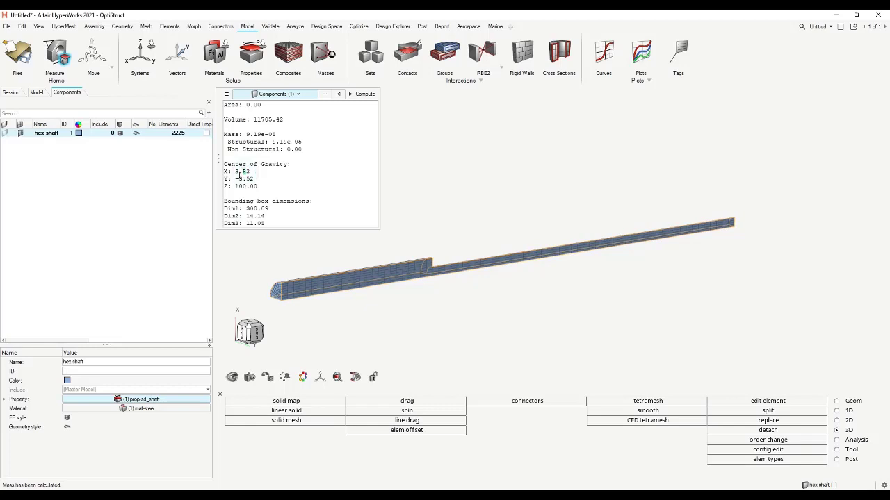
left_click_drag(254, 179, 223, 171)
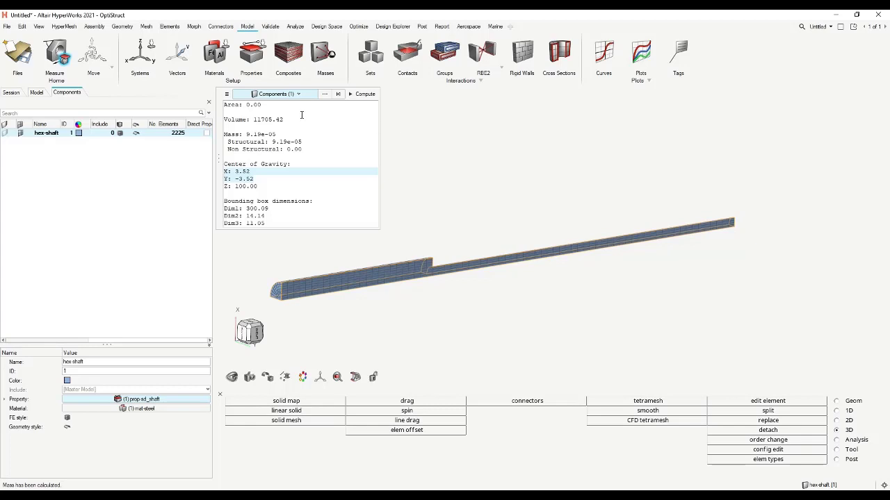
left_click(361, 93)
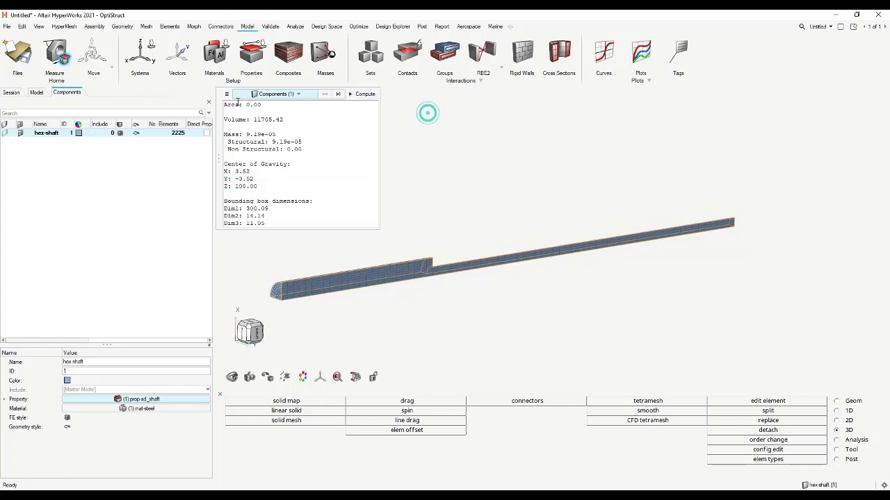
key("Escape")
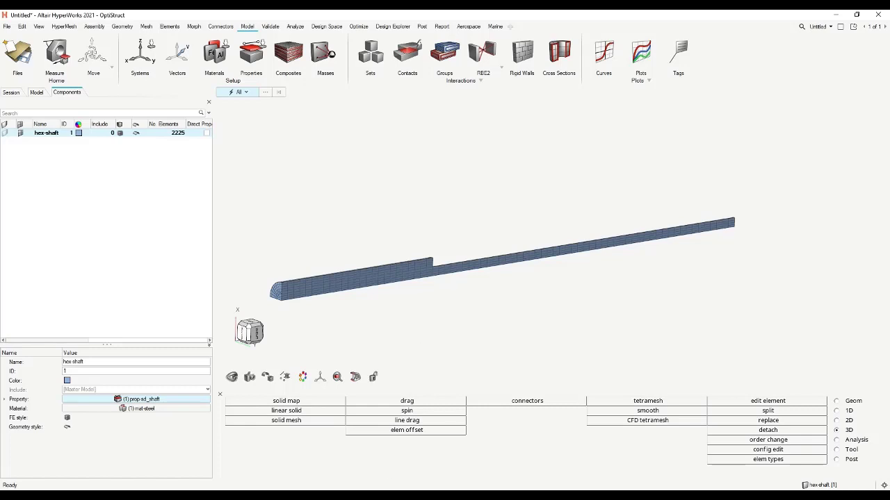
Display the full model tree and examine the flat cut faces and thick end of the quarter shaft.
mouse_move(352, 497)
left_click(33, 94)
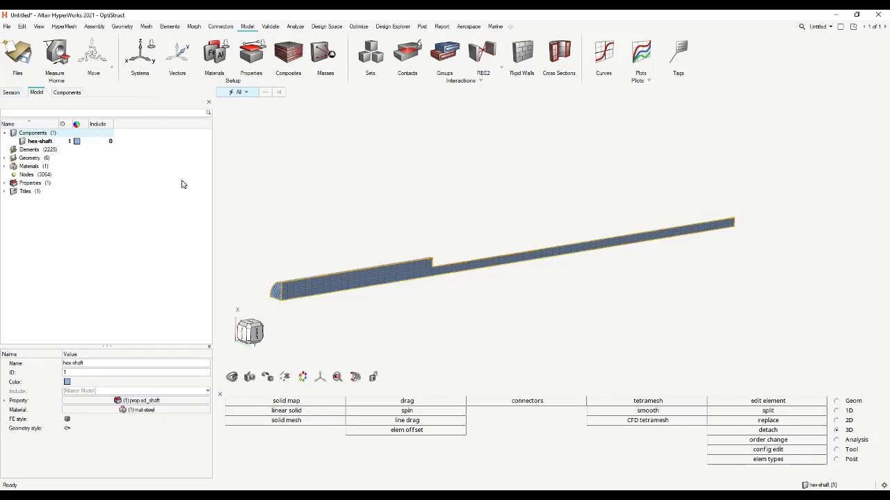
middle_click_drag(271, 192, 449, 155)
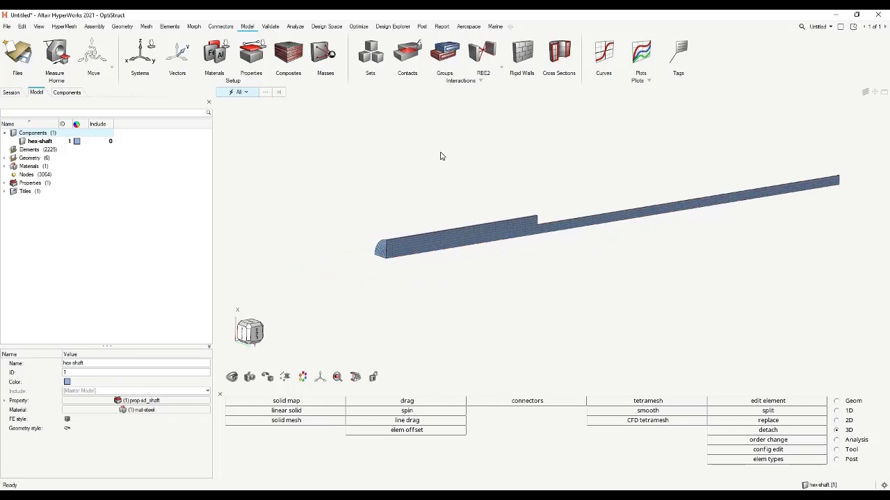
scroll(440, 158, "up", 2)
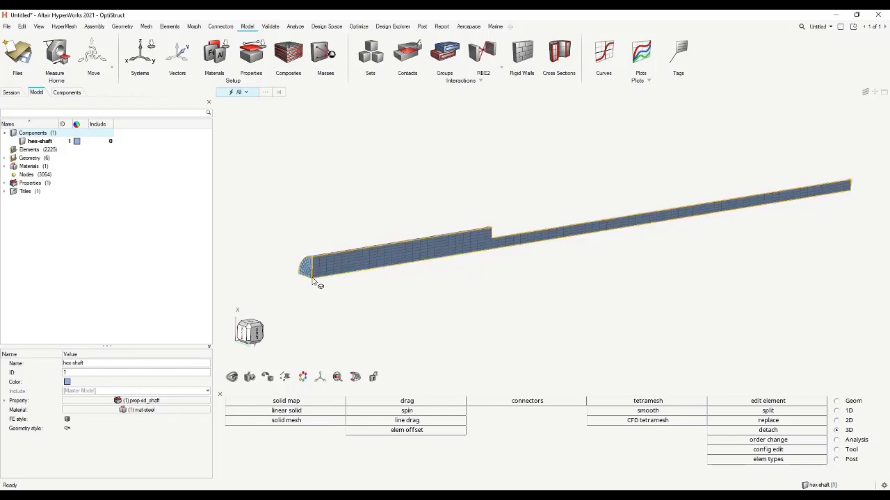
left_click_drag(359, 274, 314, 282, "ctrl")
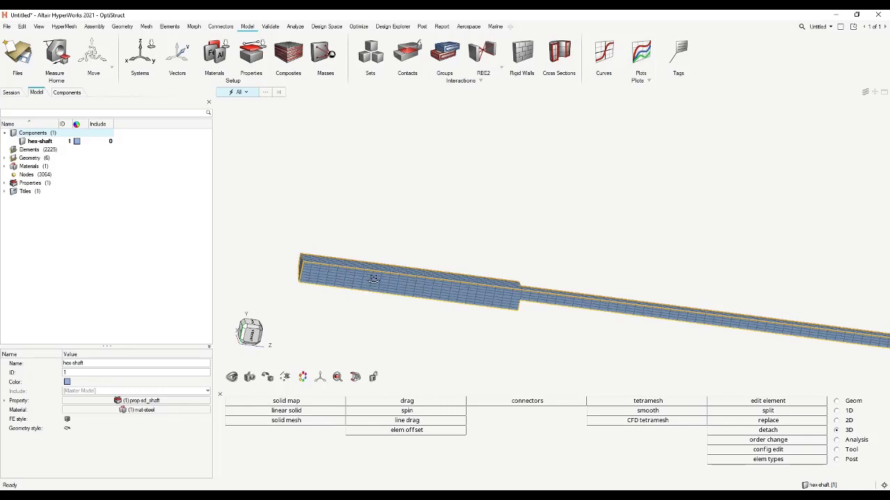
left_click_drag(366, 269, 371, 324, "ctrl")
scroll(433, 258, "up", 5)
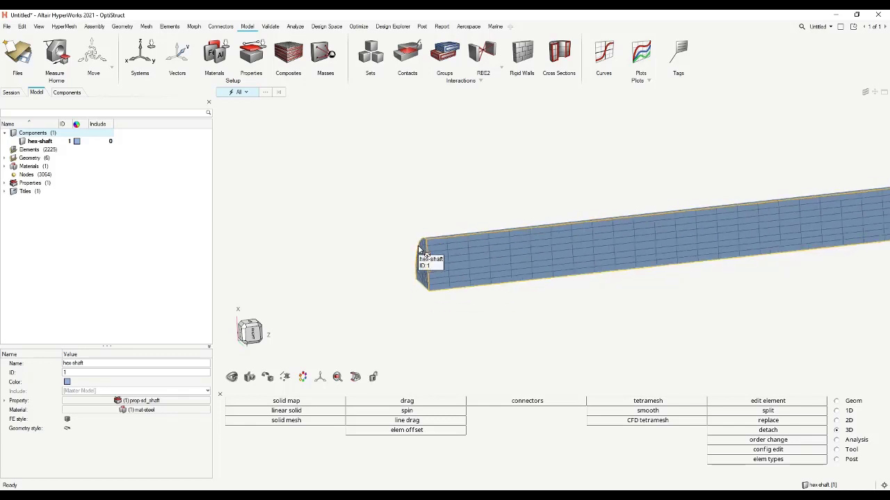
scroll(419, 252, "down", 5)
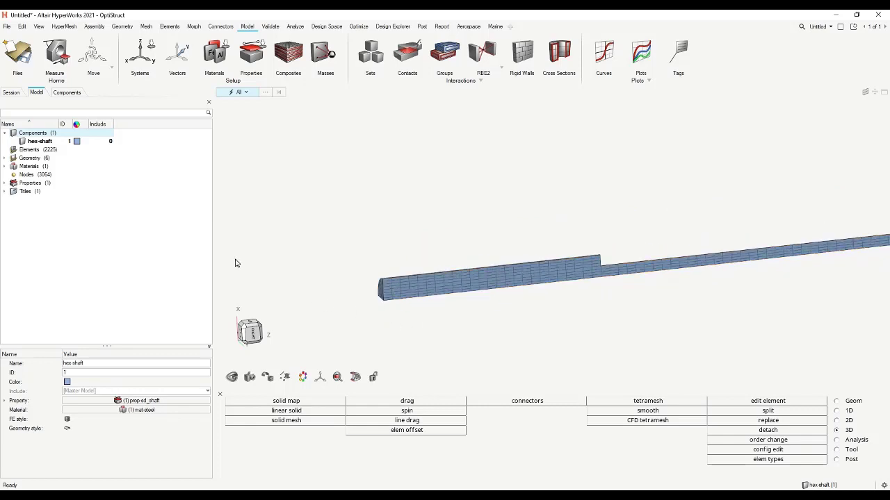
Create a load collector and name it bc-XSYMM.
right_click(149, 189)
mouse_move(150, 191)
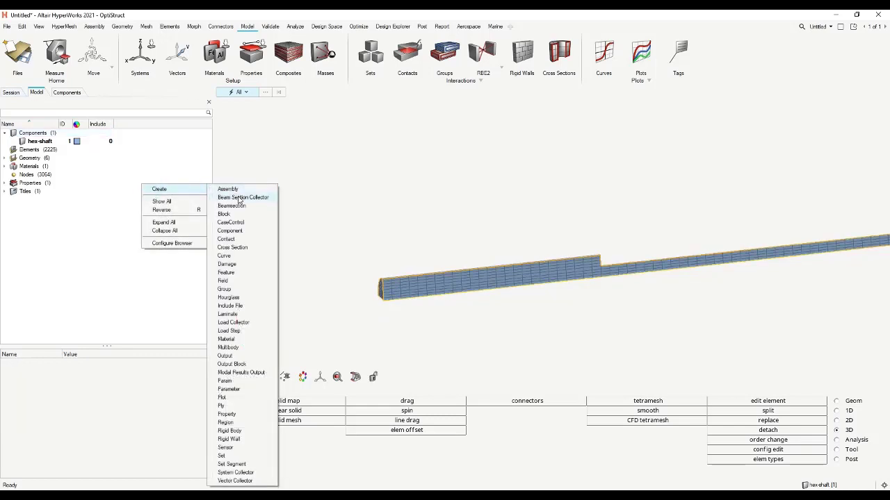
left_click(254, 323)
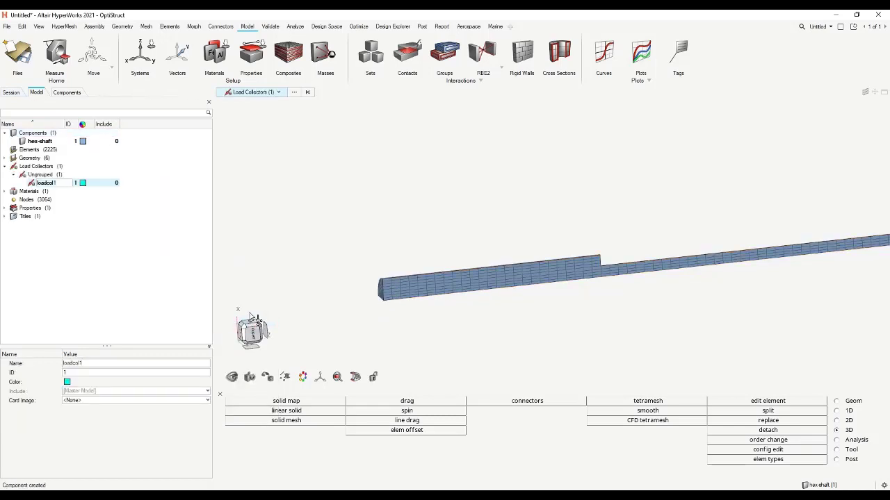
type("bc-XSYMM")
left_click(5, 233)
Start creating constraints and select all nodes on the shaft's flat cut face normal to X using by-face selection.
mouse_move(535, 244)
left_mouse_down("ctrl")
mouse_move(429, 243)
mouse_move(460, 221)
mouse_move(411, 180)
left_mouse_up("ctrl")
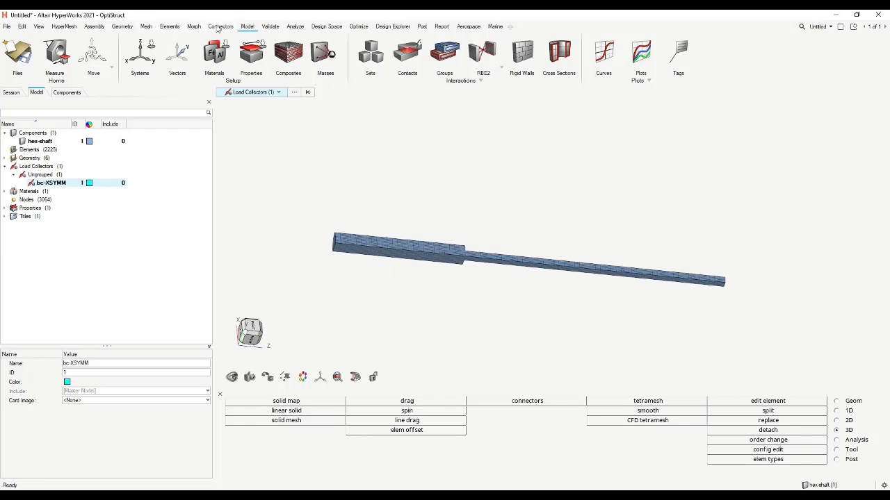
left_click(297, 27)
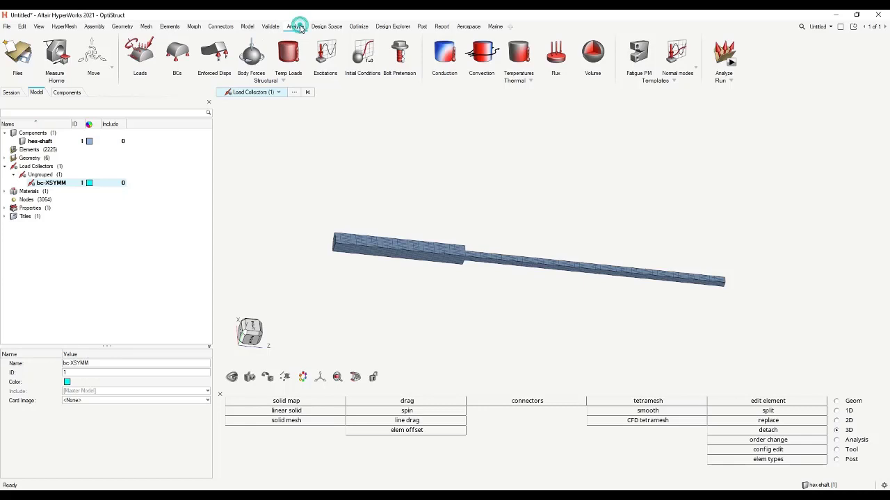
left_click(176, 51)
left_click(221, 102)
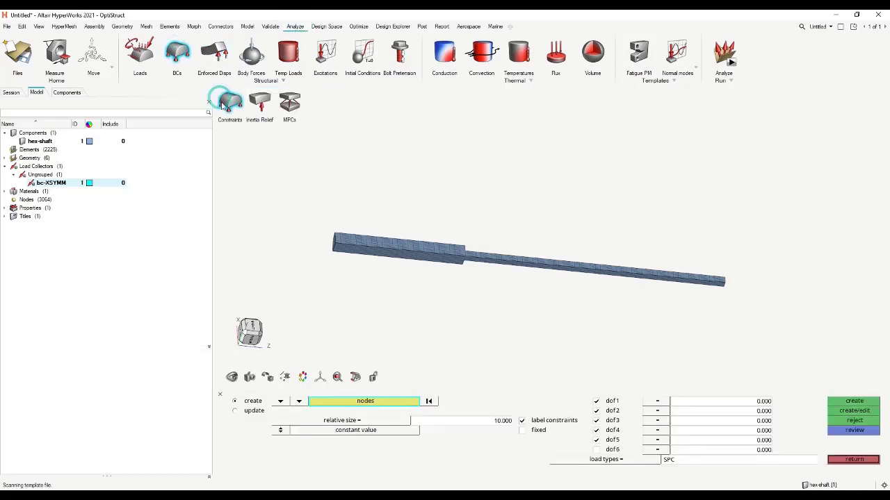
scroll(393, 264, "up", 2)
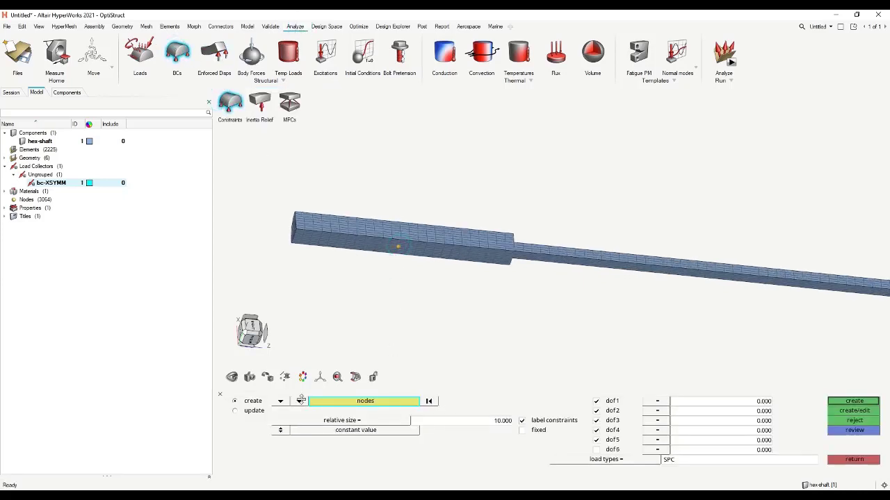
left_click(327, 401)
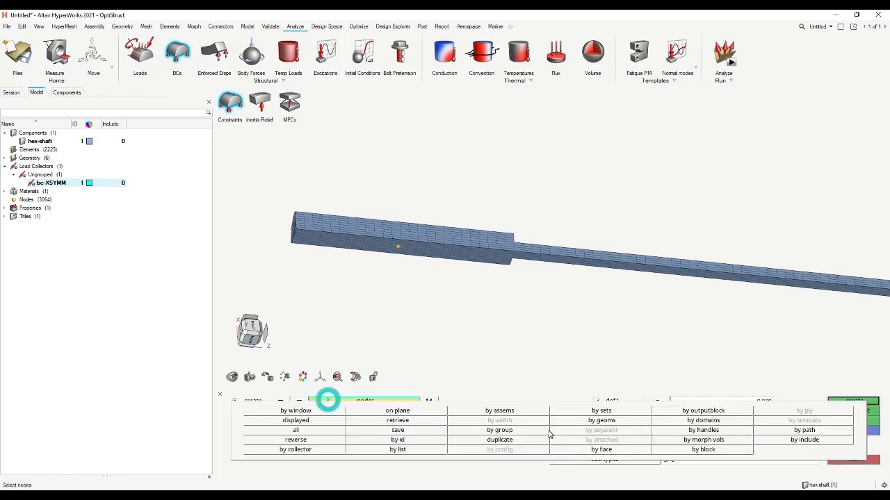
left_click(577, 452)
Turn off dof2, dof3, dof4 and dof5 so that the constraints fix only dof1.
left_click(595, 439)
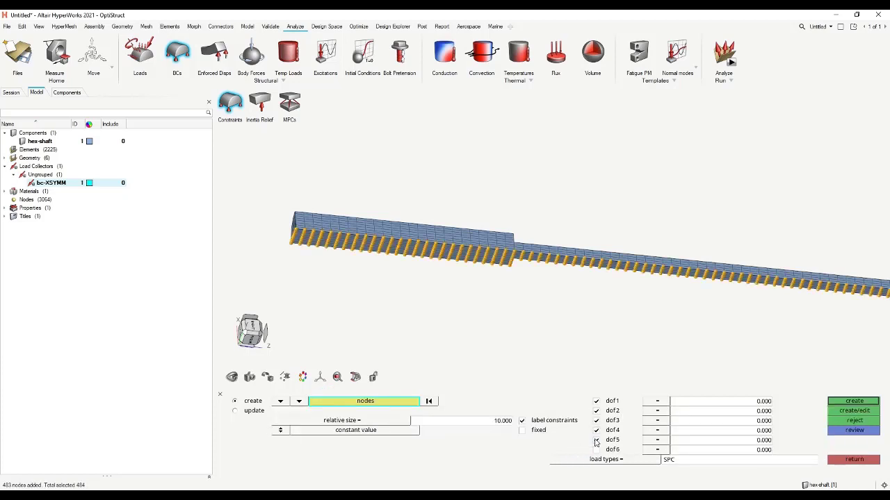
left_click(595, 430)
left_click(596, 420)
left_click(595, 411)
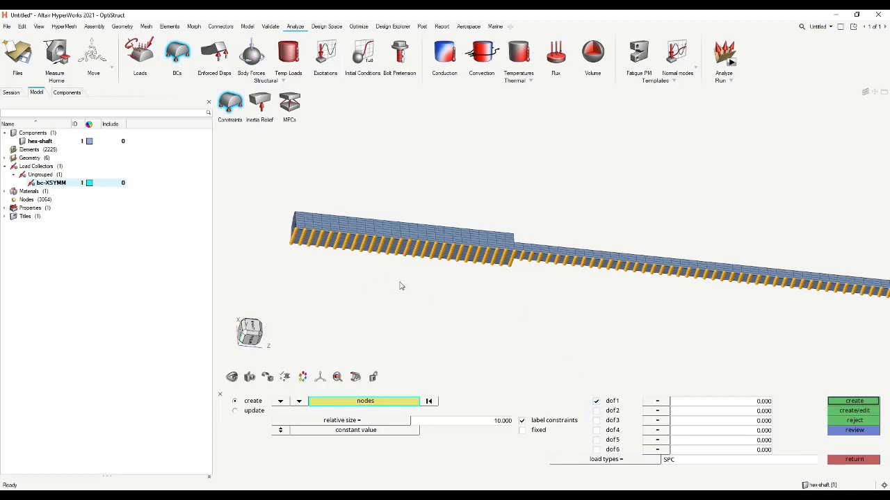
Remove the column of nodes at the shaft's thick end from the constraint node selection.
scroll(400, 286, "down", 3)
scroll(369, 268, "up", 3)
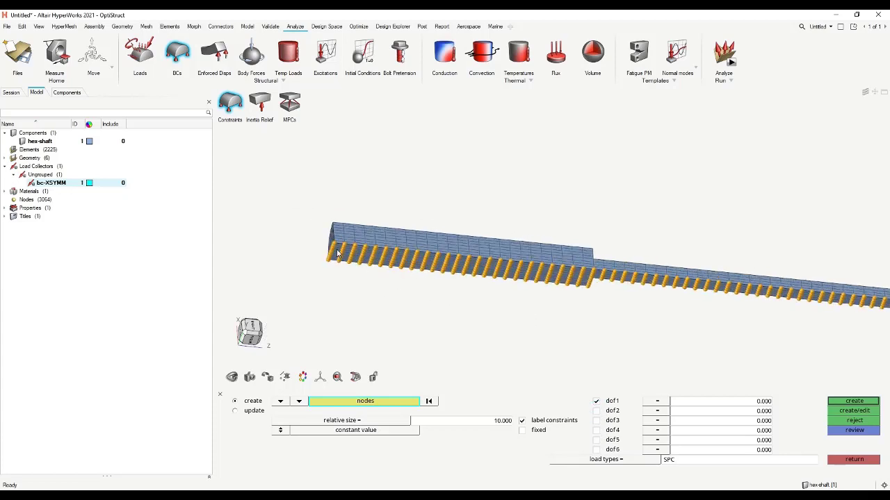
left_click_drag(502, 292, 323, 282, "ctrl")
scroll(442, 296, "up", 5)
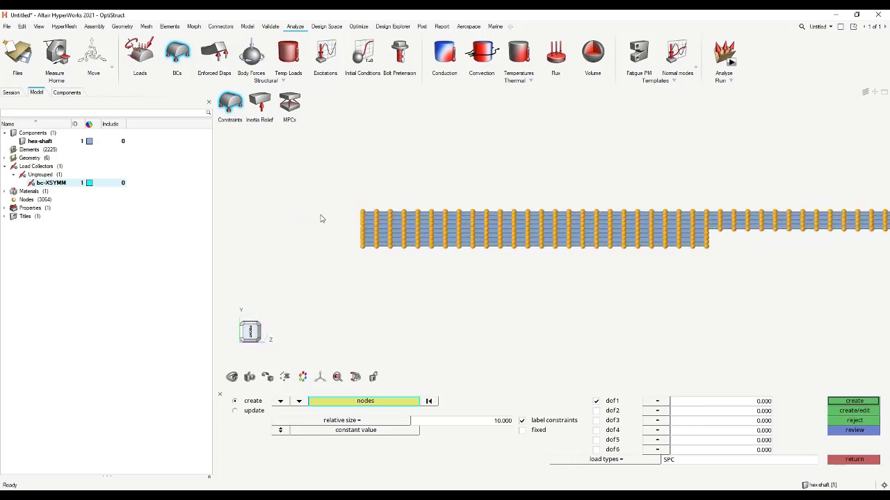
left_click_drag(322, 167, 366, 285, "shift")
right_click_drag(367, 287, 376, 314, "shift")
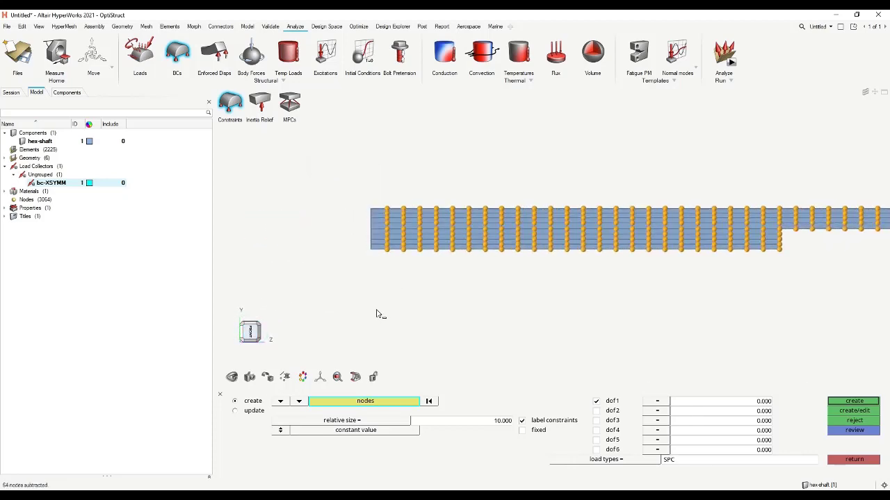
scroll(379, 306, "down", 3)
scroll(370, 257, "up", 3)
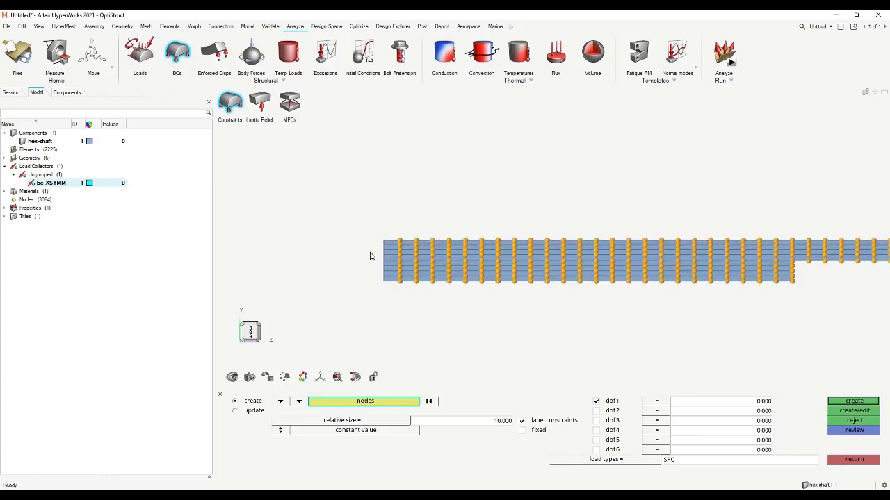
left_click(380, 257)
Create the dof1 constraints on the remaining selected nodes of the X-symmetry face.
scroll(377, 243, "down", 2)
scroll(587, 274, "down", 2)
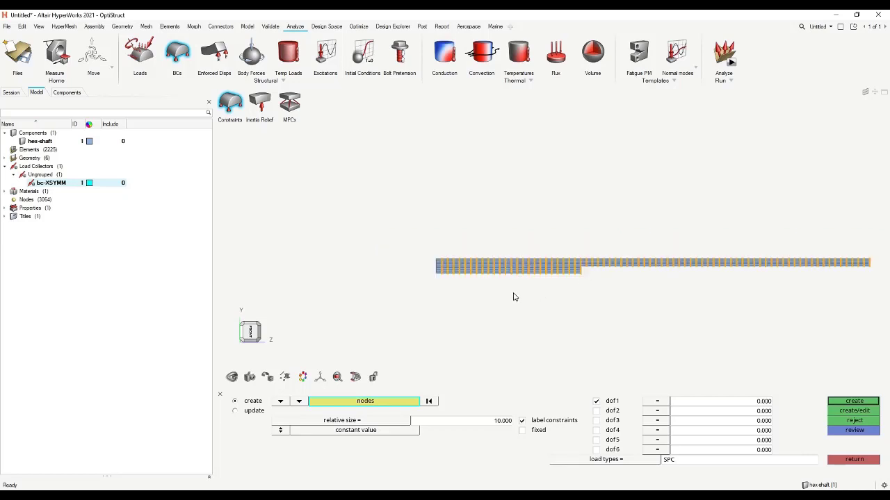
left_click_drag(543, 281, 516, 287, "ctrl")
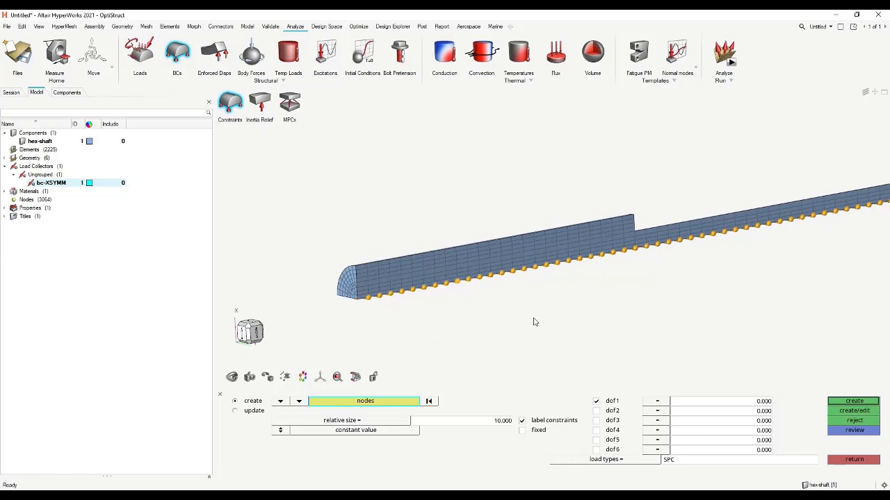
left_click(859, 402)
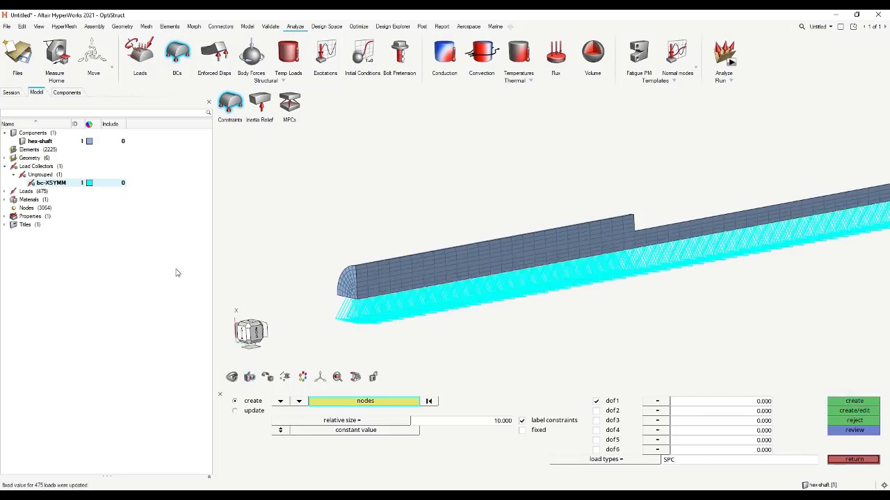
Create a second load collector and name it bc-YSYMM.
right_click(139, 179)
mouse_move(146, 182)
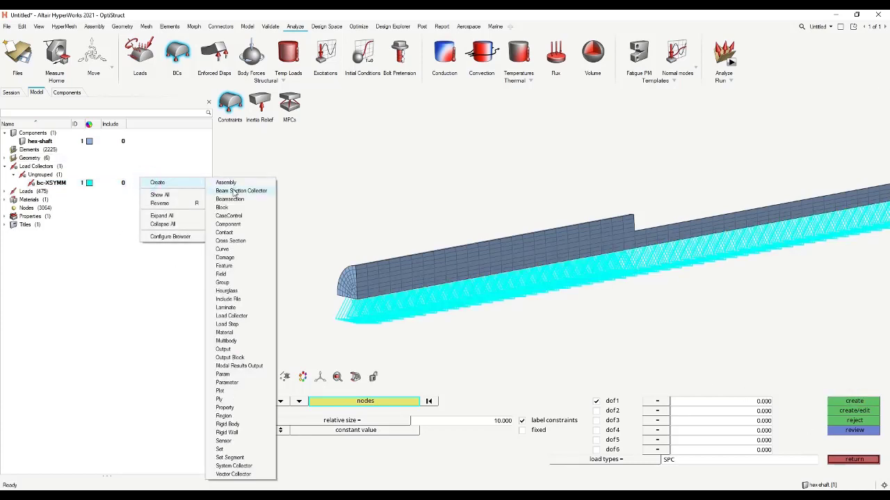
left_click(237, 316)
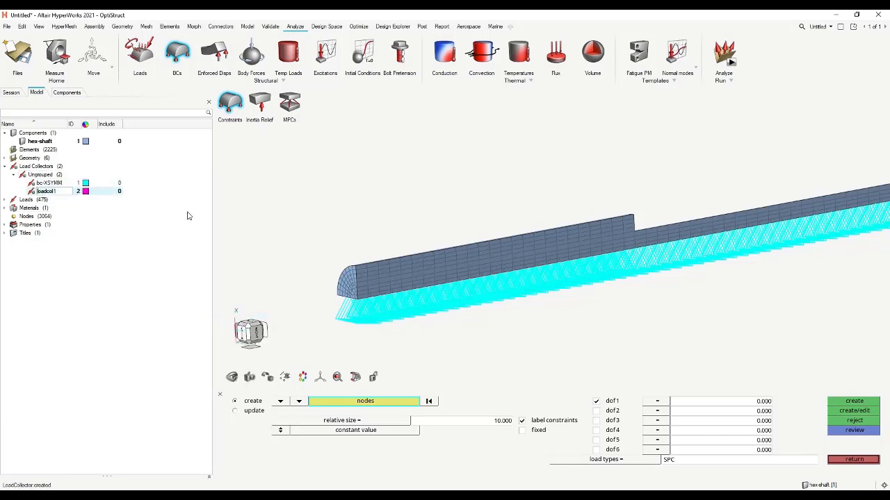
type("bc-YSYMM")
key("Return")
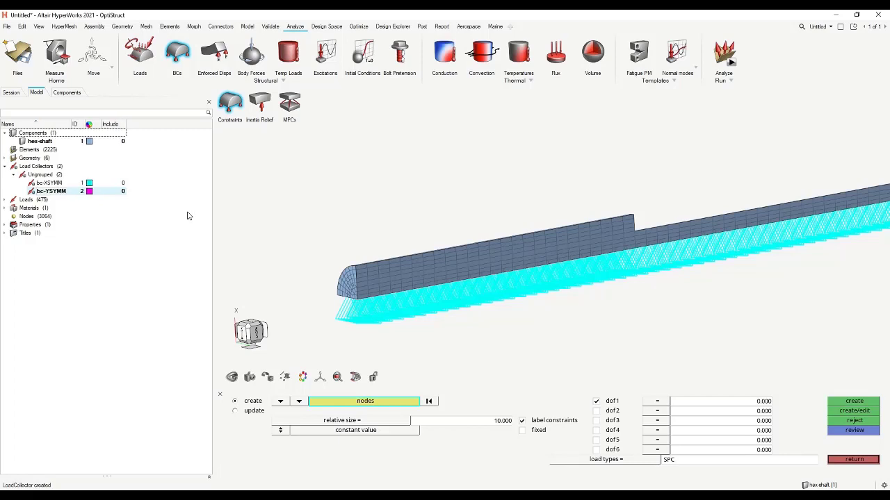
Switch the constrained direction from dof1 to dof2 and select all nodes on the shaft's other flat cut face by face.
left_click(595, 402)
left_click(596, 411)
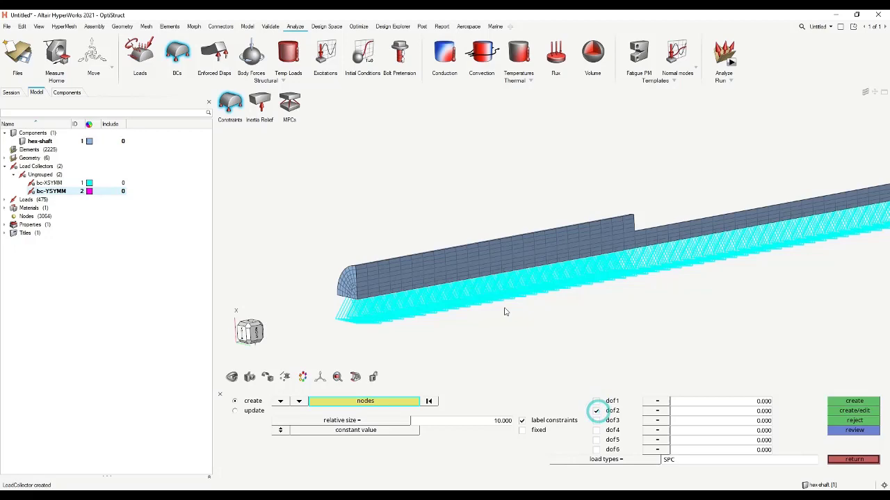
left_click(445, 257)
left_click(376, 401)
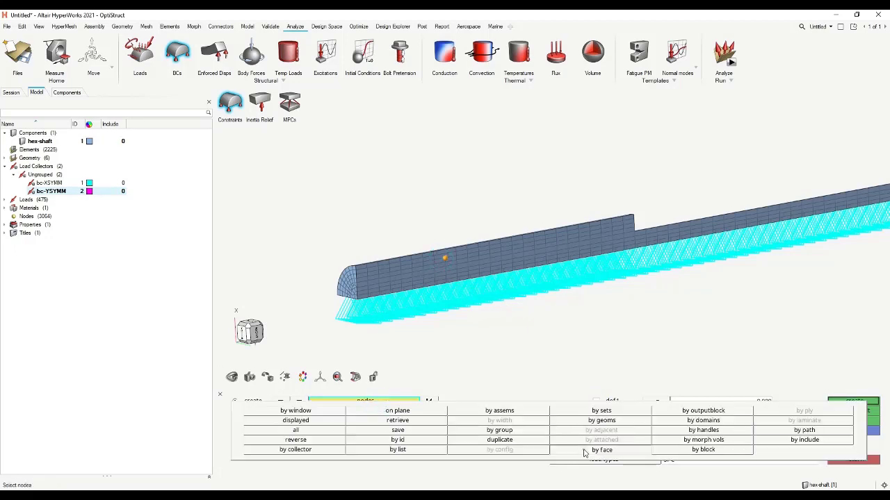
left_click(588, 452)
Remove the thick-end node column from the selection and create the dof2 constraints on the remaining Y-symmetry face nodes.
left_click(251, 331)
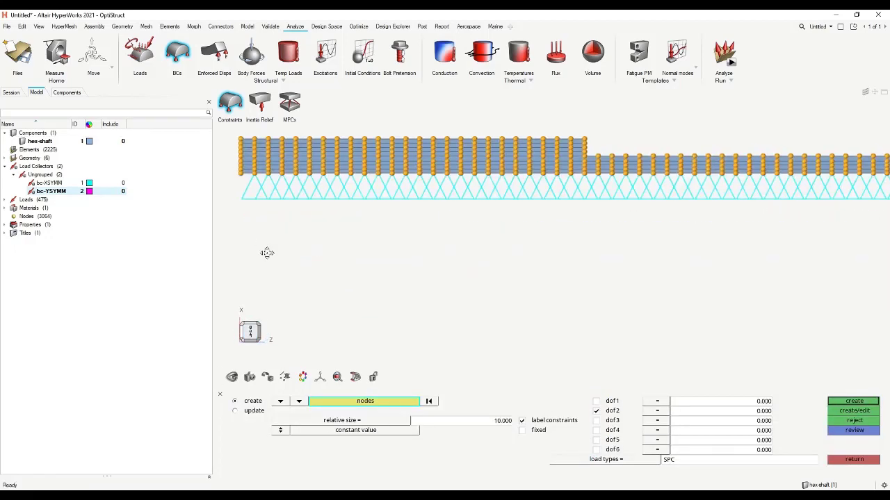
left_click_drag(336, 130, 378, 246, "shift")
scroll(378, 246, "down", 3)
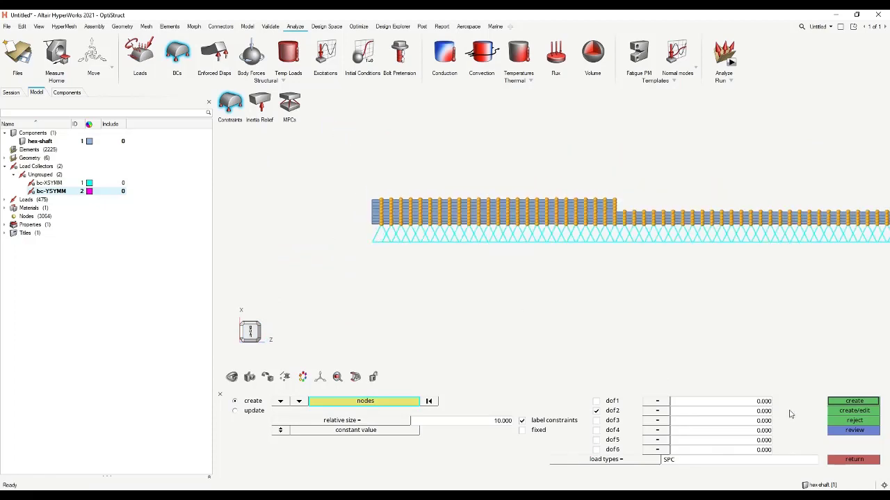
left_click(838, 405)
scroll(376, 186, "up", 5)
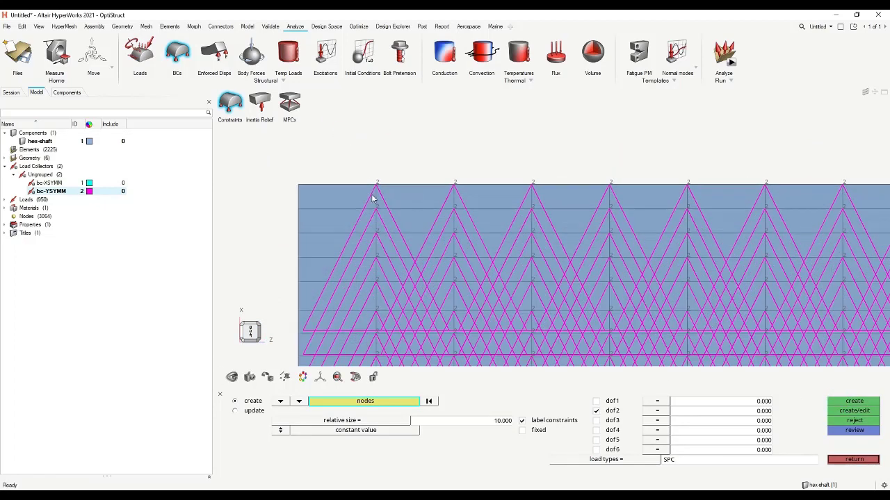
Examine the symmetry constraints along both flat cut faces of the shaft, switching the mesh to transparent and back to shaded.
left_click_drag(375, 187, 439, 234, "ctrl")
scroll(417, 239, "up", 5)
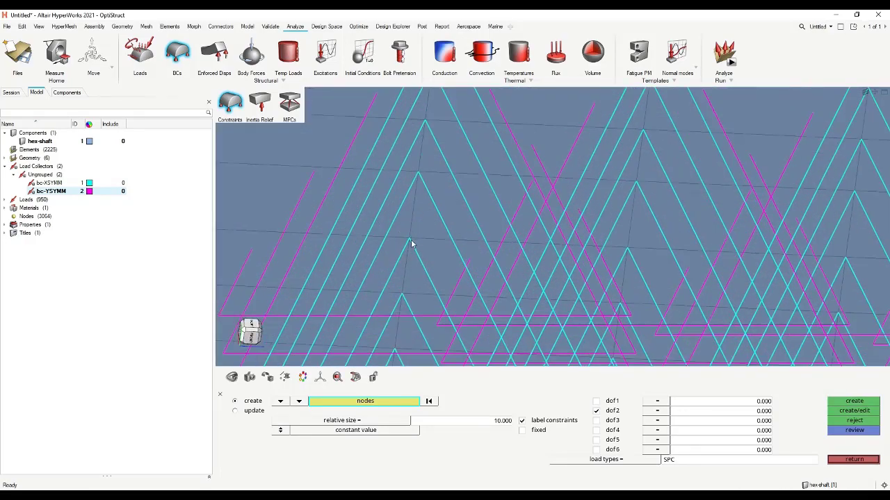
mouse_move(273, 379)
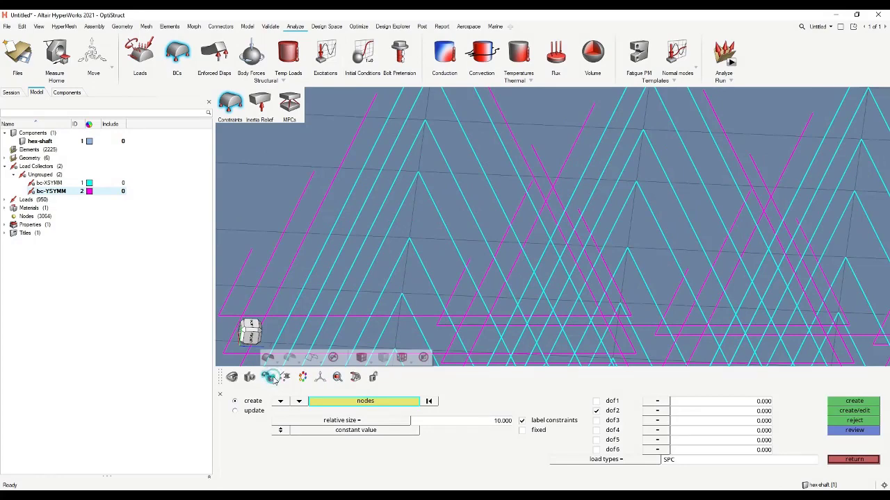
left_click(383, 357)
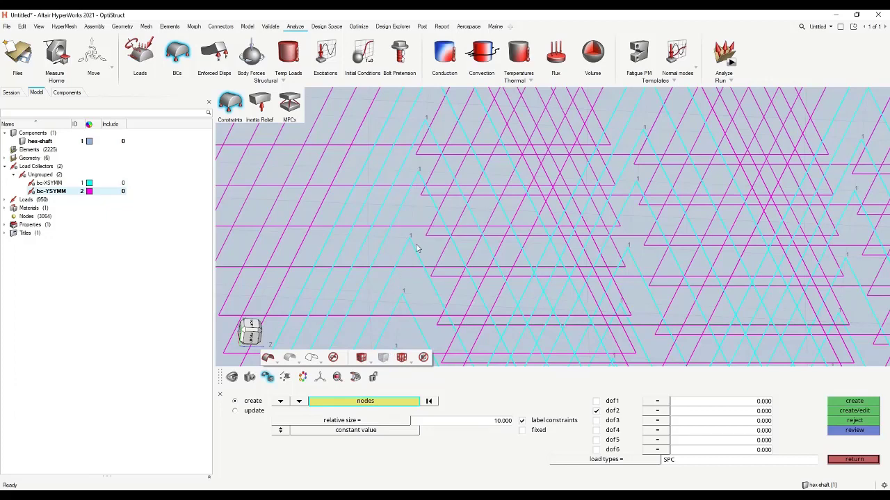
left_click(362, 358)
scroll(544, 217, "down", 10)
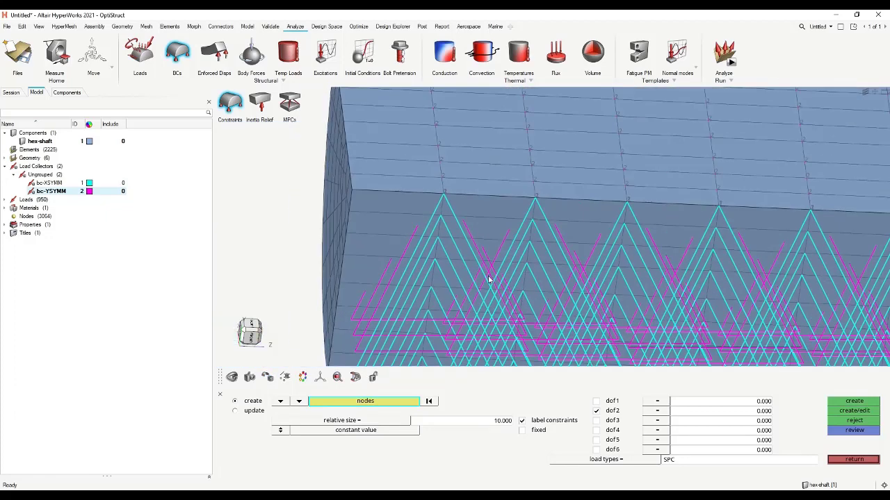
left_click_drag(486, 292, 477, 232, "ctrl")
scroll(478, 232, "up", 2)
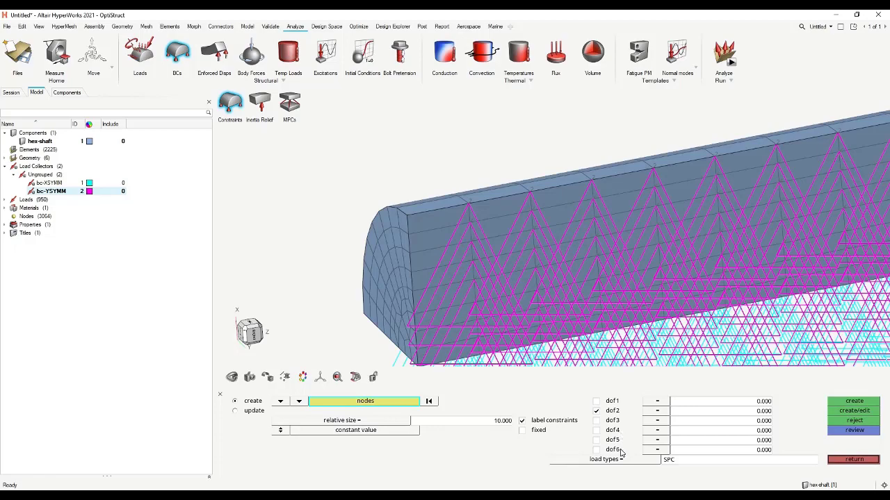
scroll(459, 293, "down", 4)
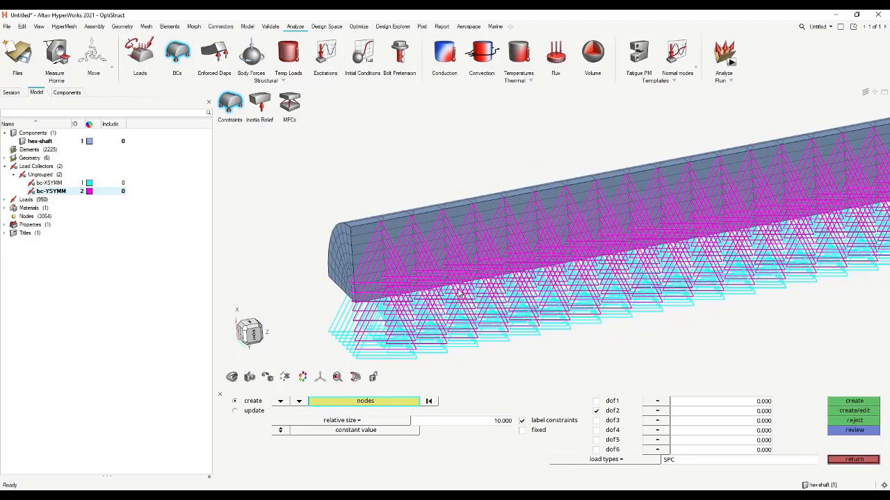
scroll(404, 258, "up", 4)
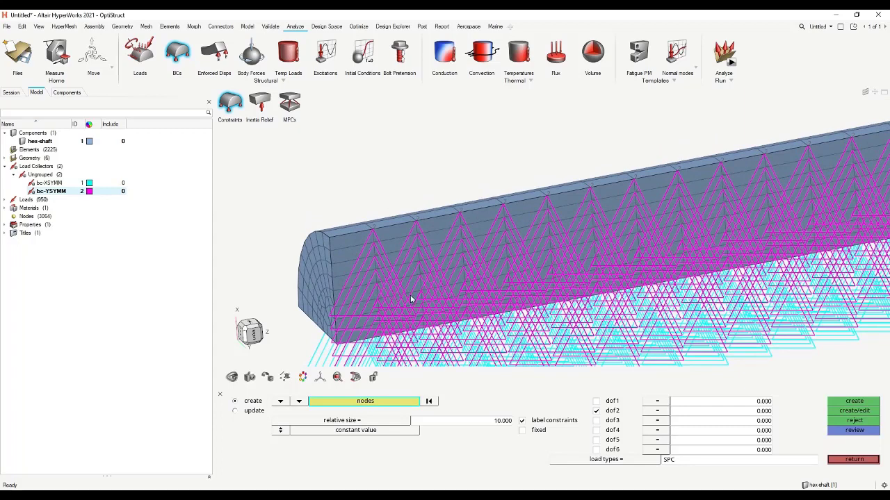
left_click(420, 237)
right_click_drag(581, 244, 564, 247, "ctrl")
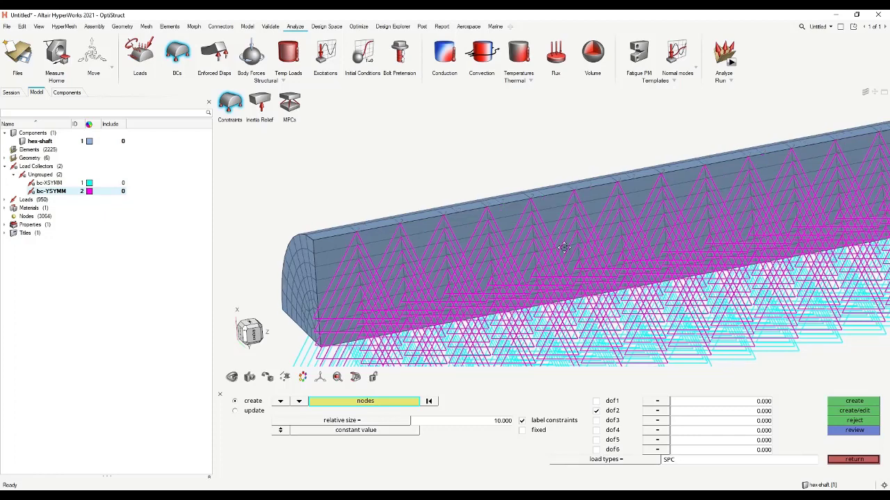
scroll(563, 247, "down", 5)
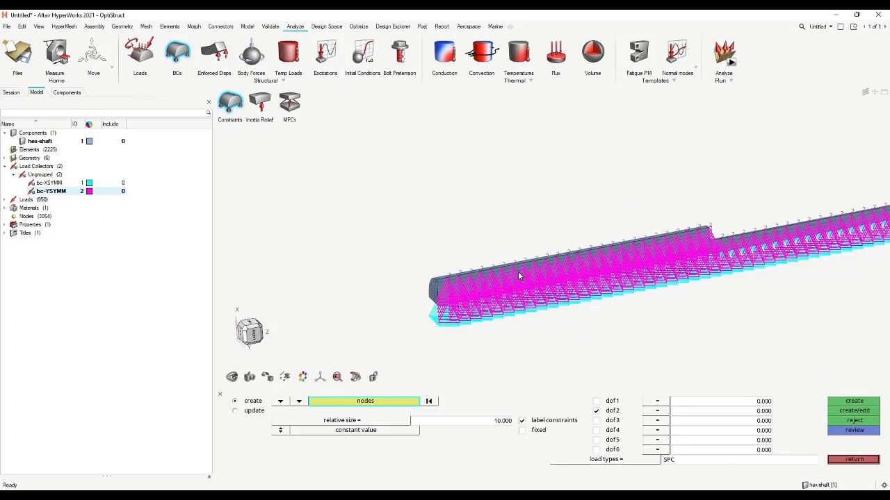
scroll(536, 324, "down", 3)
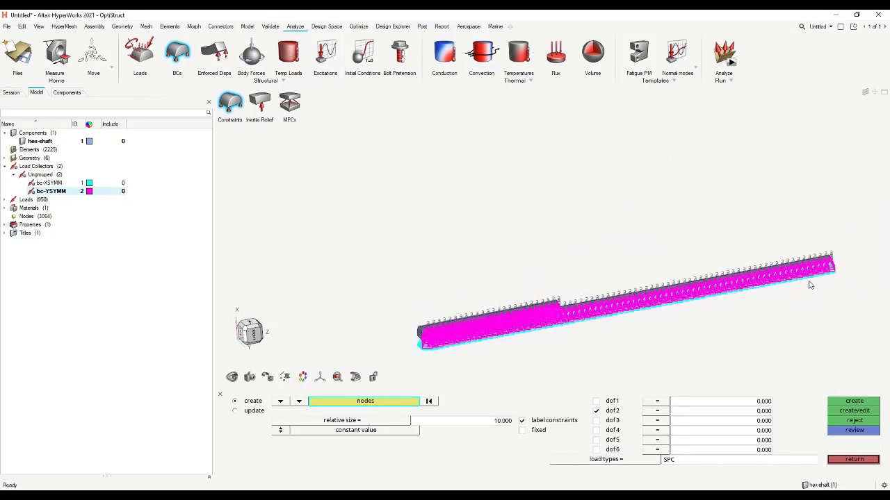
Pick a node on the shaft's thick end face and enable dof1 and dof3 in addition to dof2.
scroll(415, 337, "up", 2)
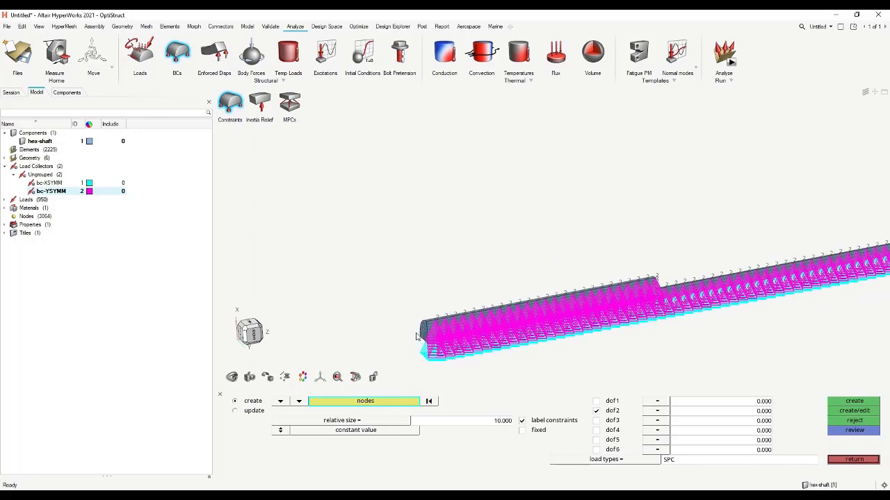
scroll(415, 336, "up", 2)
scroll(420, 333, "up", 4)
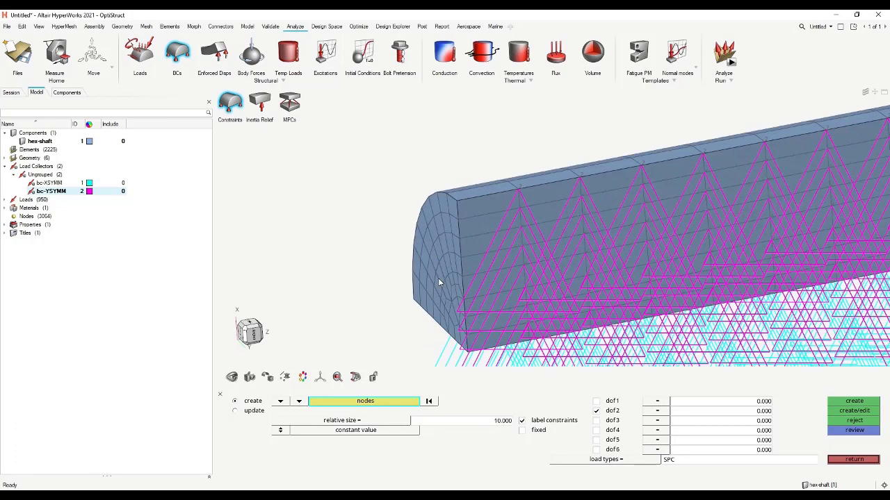
left_click_drag(439, 283, 469, 283, "ctrl")
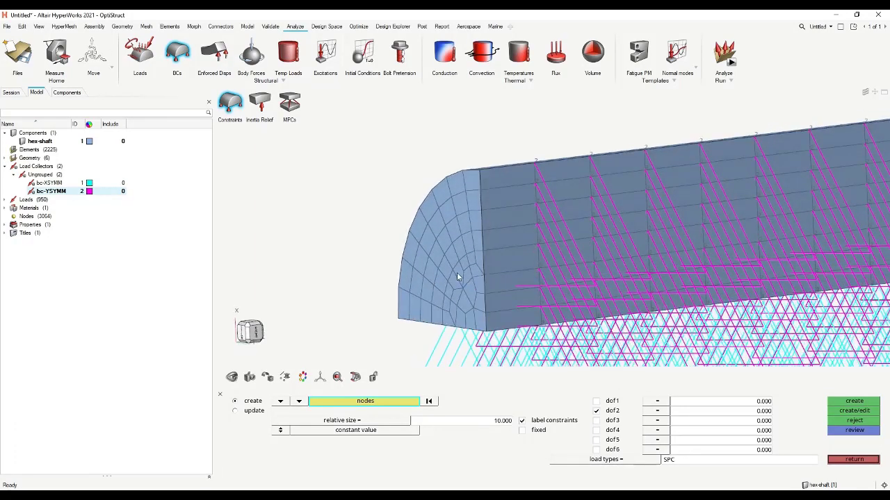
left_click(451, 300)
left_click(452, 198)
left_click(422, 278)
left_click(434, 269)
left_click(599, 401)
left_click(611, 422)
Try creating the dof1, dof2 and dof3 constraints on all thick end face nodes in bc-YSYMM, and reject them.
left_click(379, 401)
left_click(578, 451)
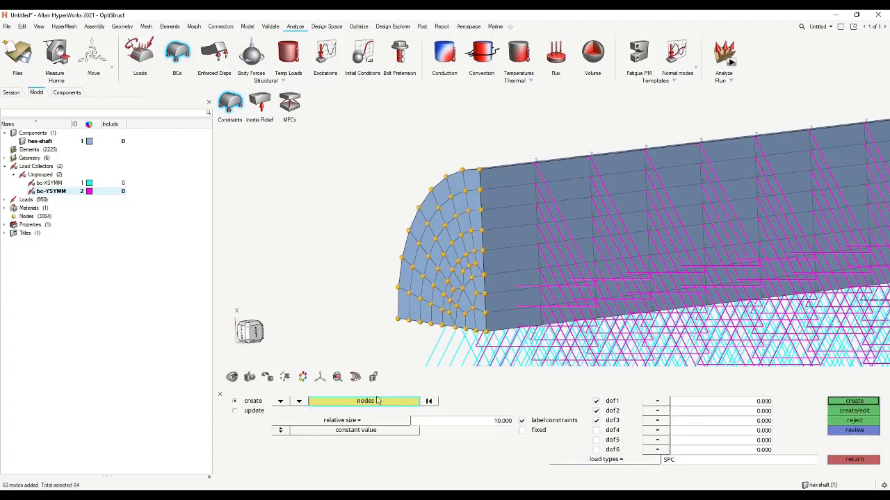
left_click(849, 401)
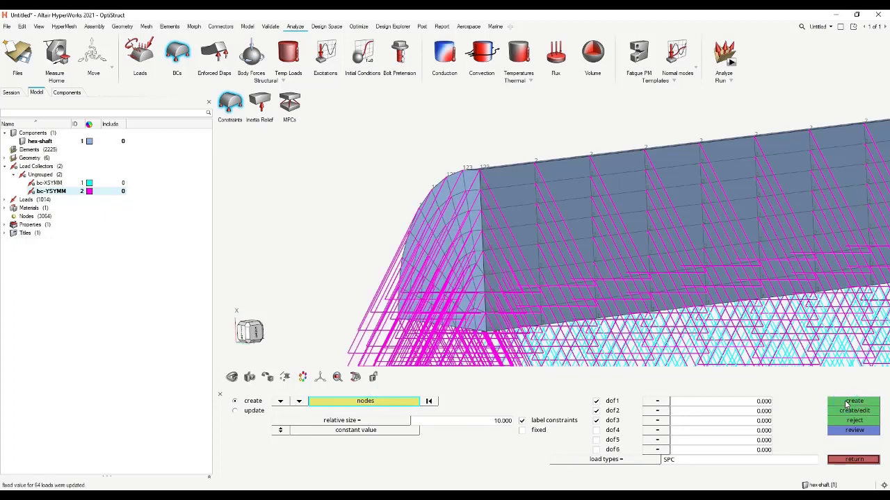
left_click(854, 421)
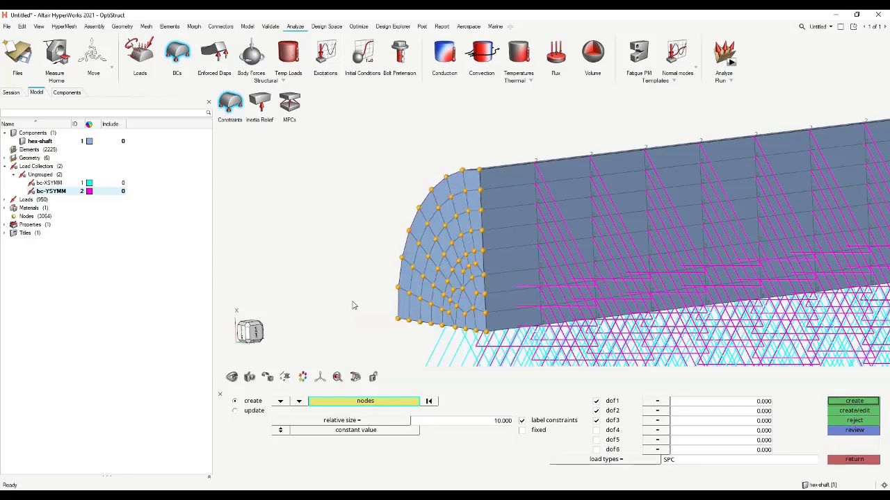
Create a third load collector and name it bc-123.
right_click(155, 189)
mouse_move(170, 191)
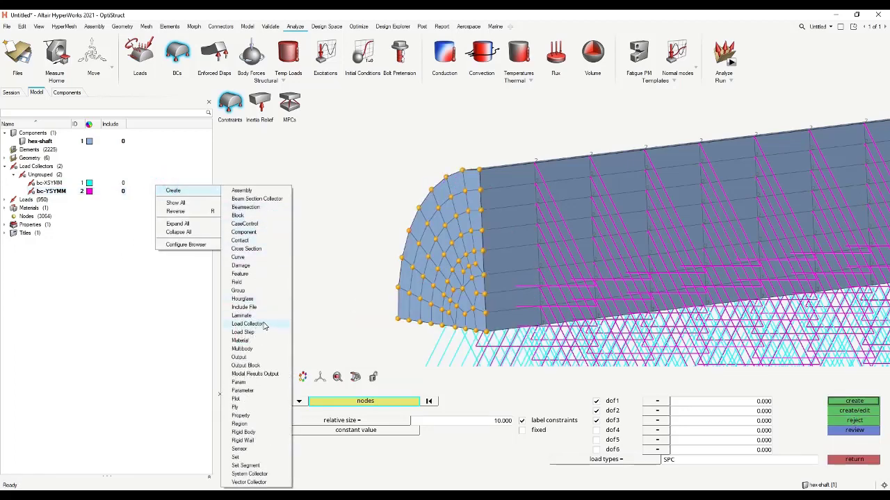
left_click(265, 325)
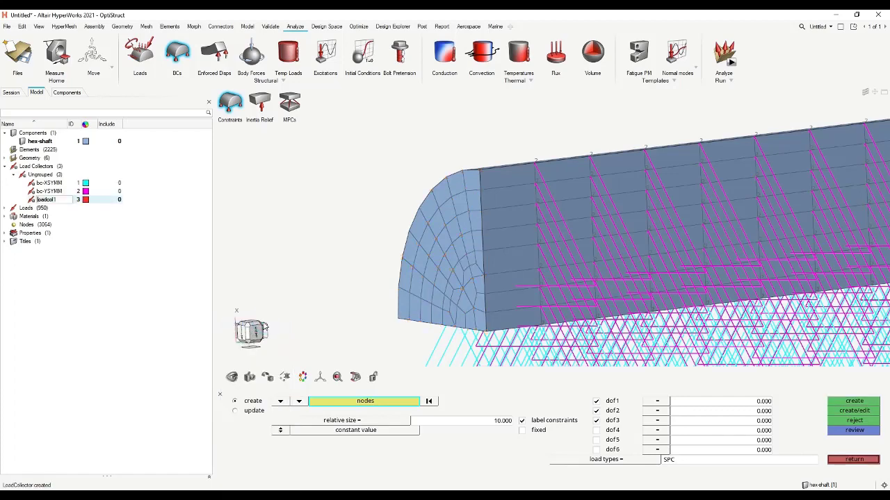
type("b")
type("c-123")
key("Return")
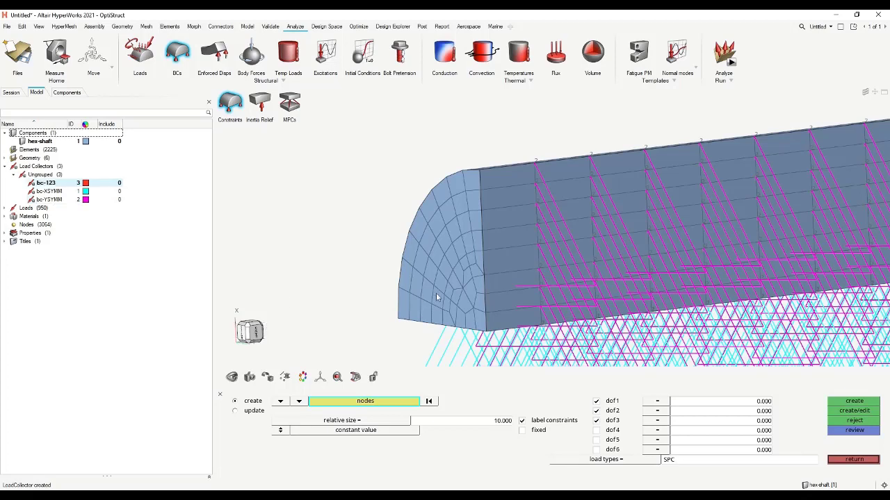
Select all nodes of the thick end face by face and create dof1, dof2 and dof3 constraints on them in bc-123.
left_click(443, 296)
left_click(373, 401)
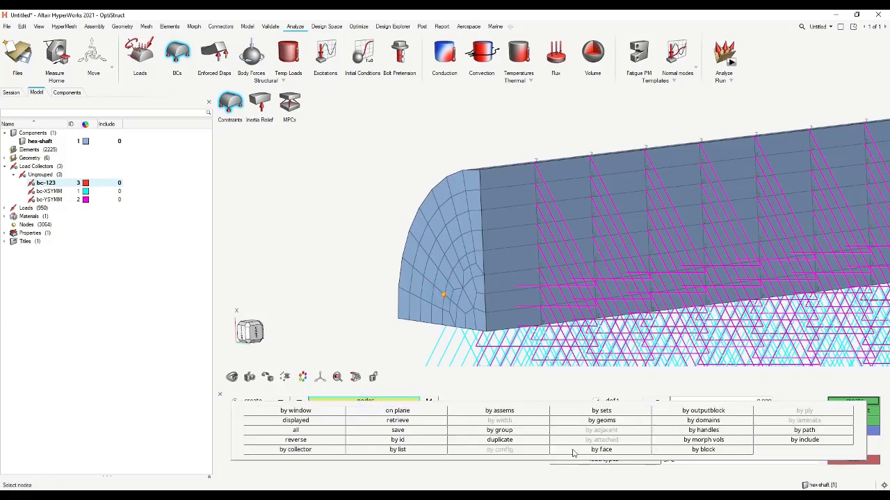
left_click(575, 451)
left_click(857, 401)
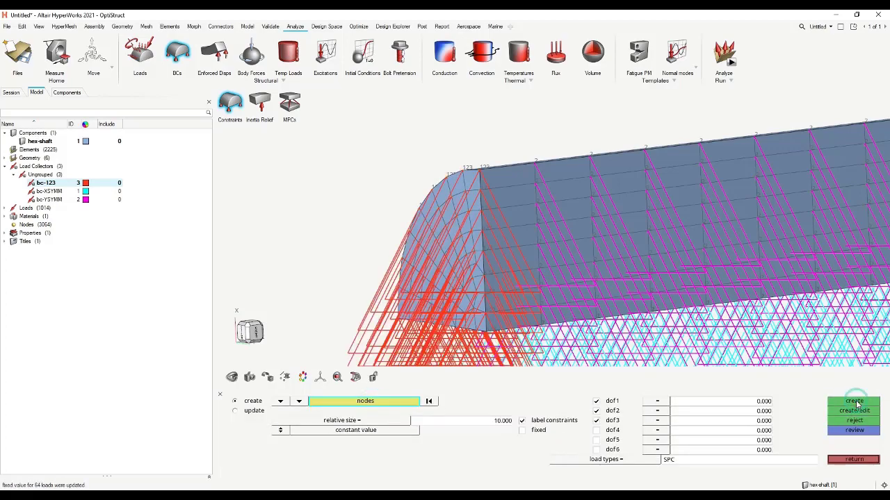
Set the relative size of the constraint symbols to 2.
middle_click_drag(385, 165, 371, 190)
scroll(377, 246, "down", 5)
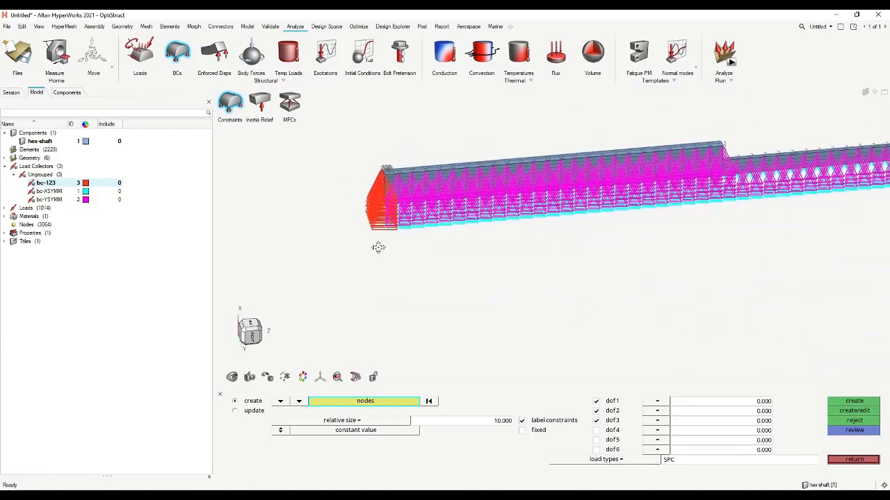
scroll(584, 245, "up", 6)
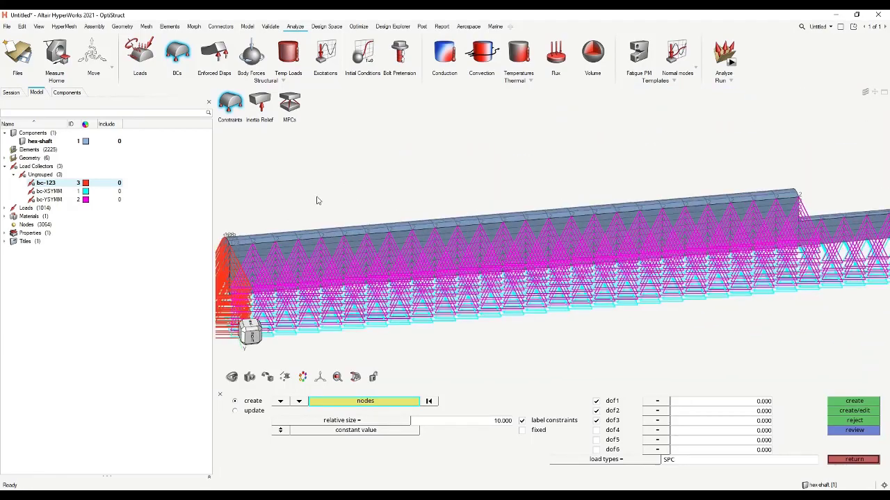
scroll(562, 226, "down", 3)
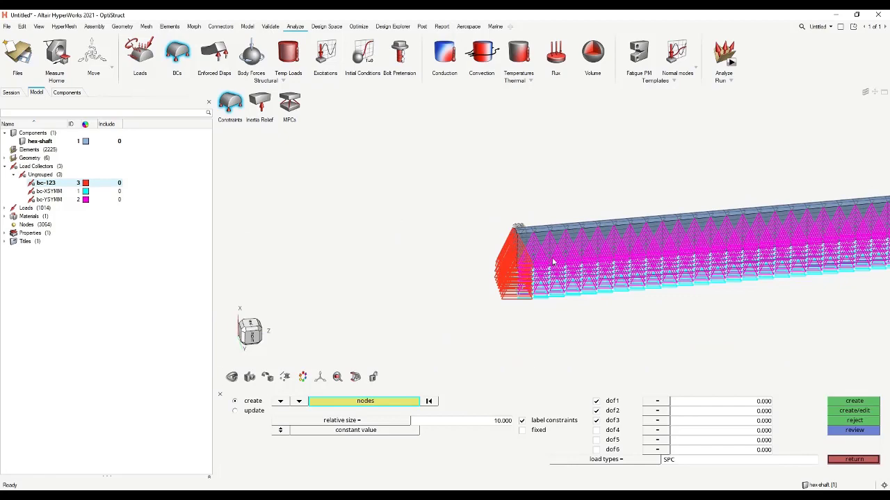
scroll(554, 262, "up", 2)
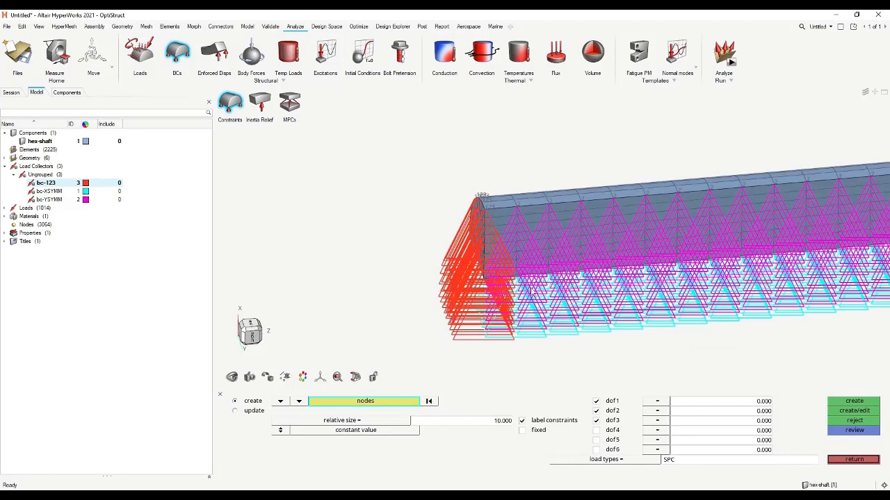
left_click(494, 422)
type("2")
key("Return")
scroll(393, 373, "up", 4)
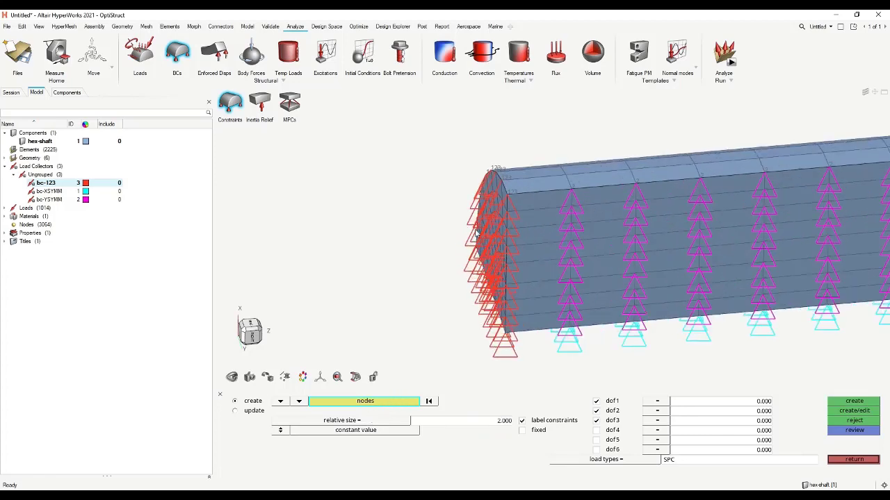
Set the relative size of the constraint symbols to 1 and finish creating constraints.
left_click(502, 422)
type("1")
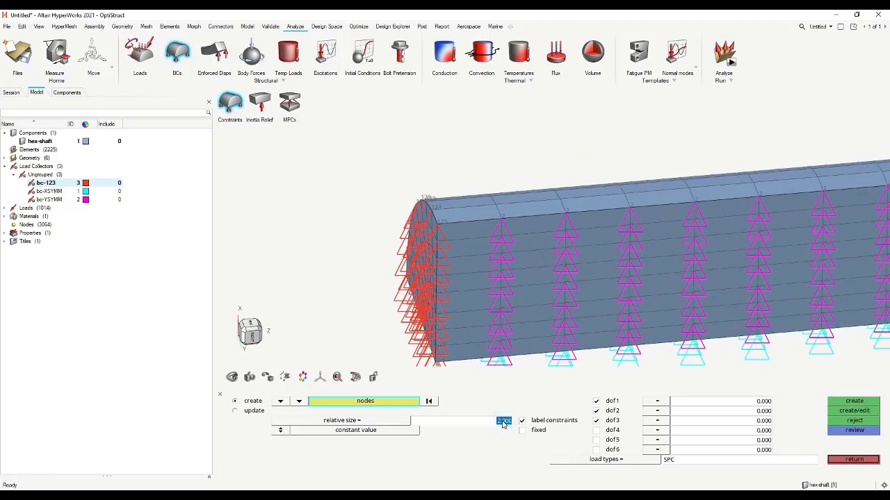
key("Return")
left_click_drag(498, 312, 355, 260, "ctrl")
scroll(388, 262, "down", 2)
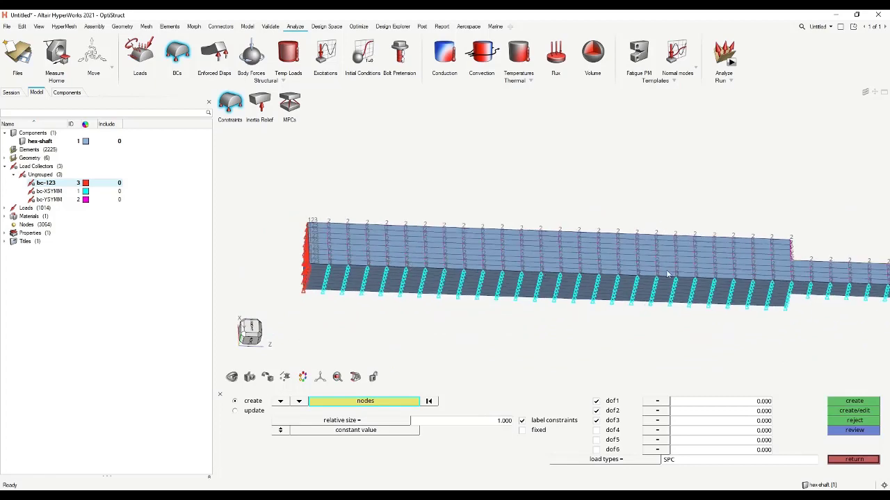
left_click(348, 269)
left_click(250, 329)
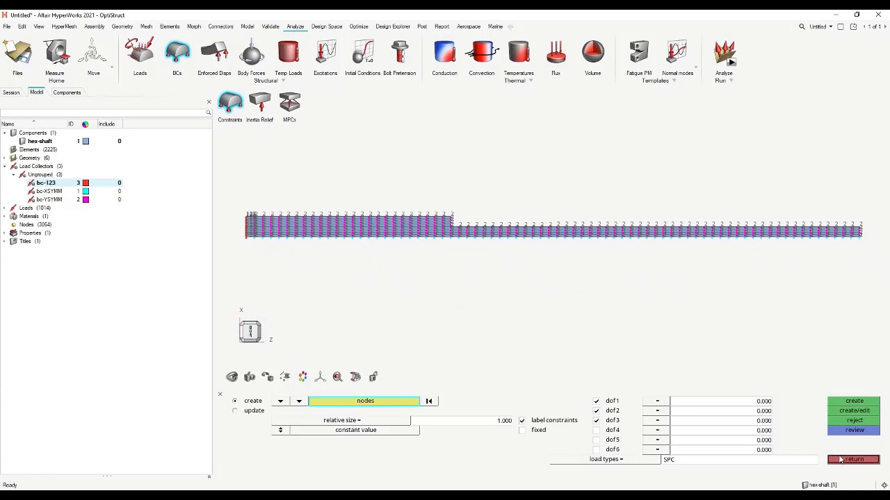
left_click(842, 460)
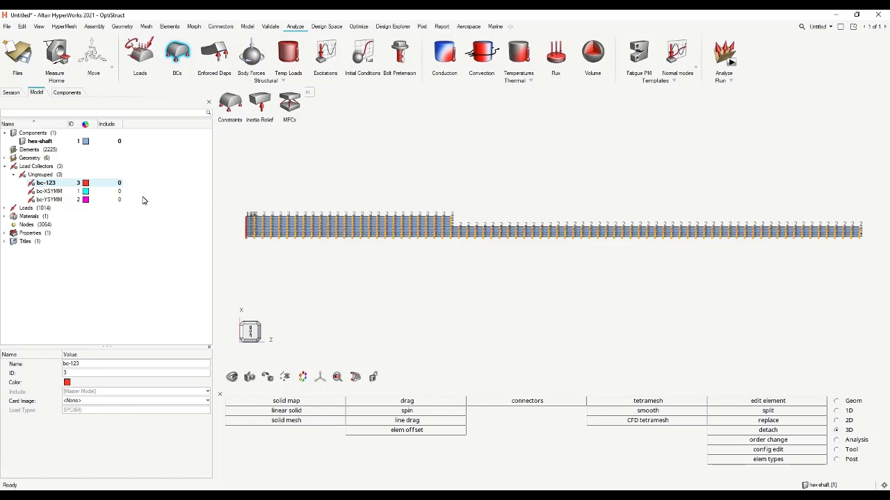
Create a fourth load collector and name it bc-add.
right_click(153, 188)
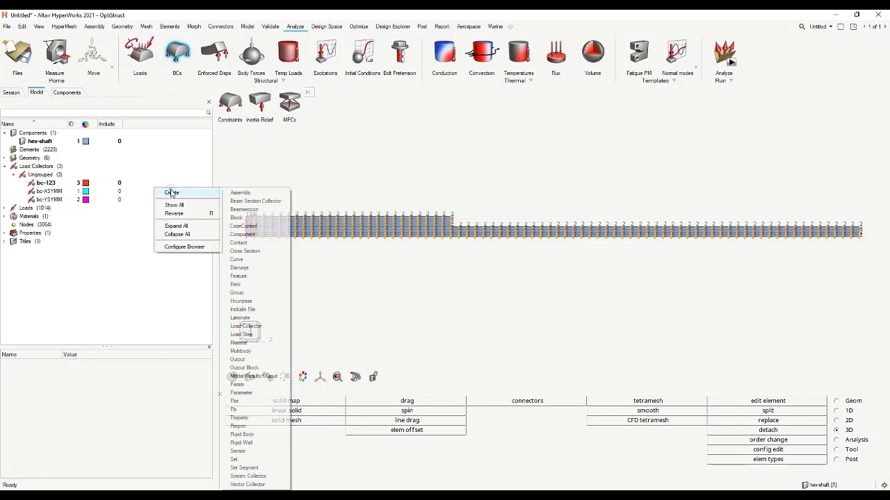
left_click(246, 326)
type("bc-add")
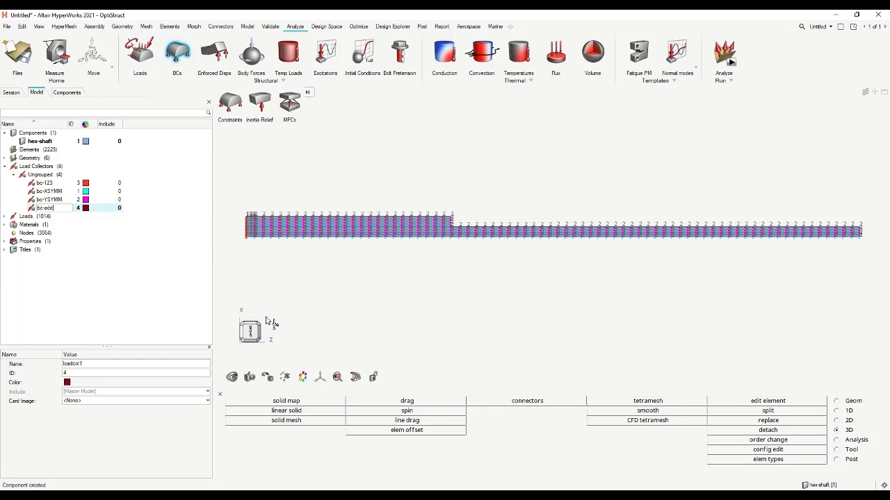
key("Return")
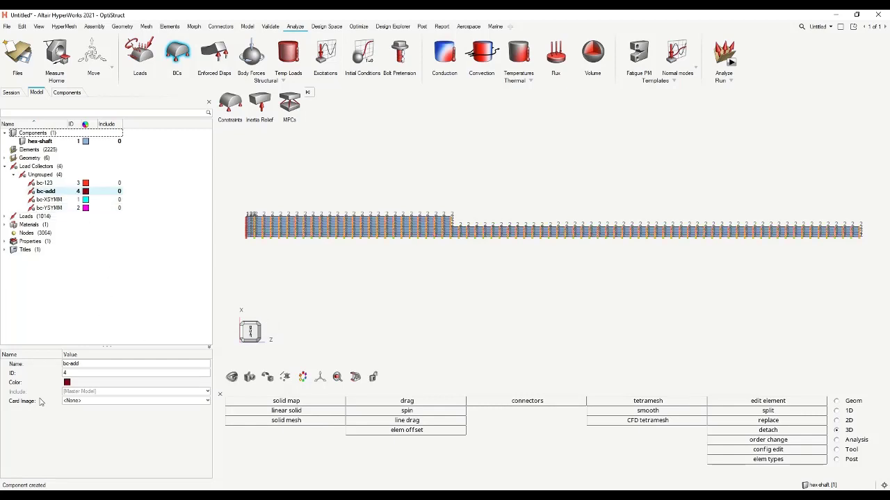
Assign the SPCADD card image to the bc-add load collector and expand its group in the model tree.
left_click(81, 403)
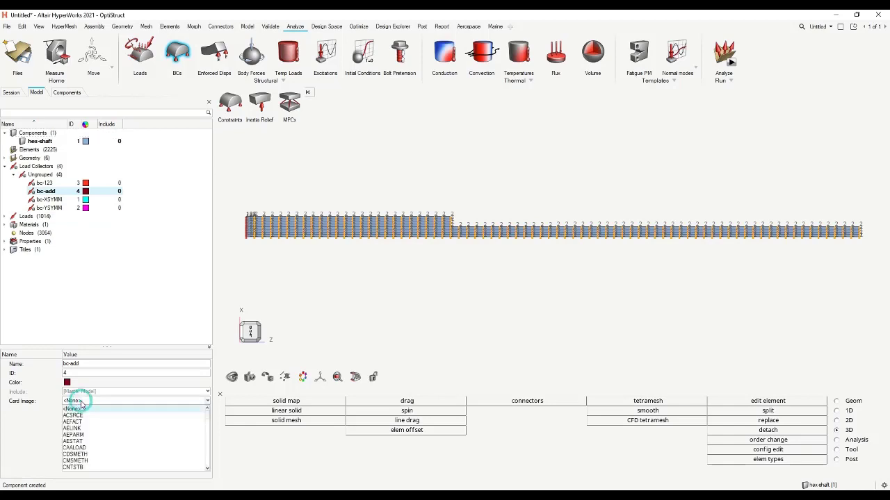
scroll(93, 438, "down", 10)
scroll(93, 440, "up", 4)
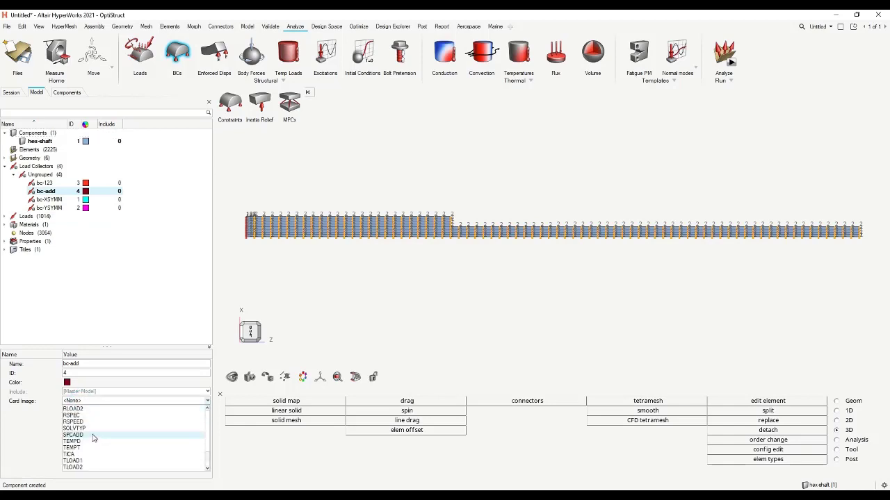
scroll(89, 452, "down", 2)
left_click(74, 436)
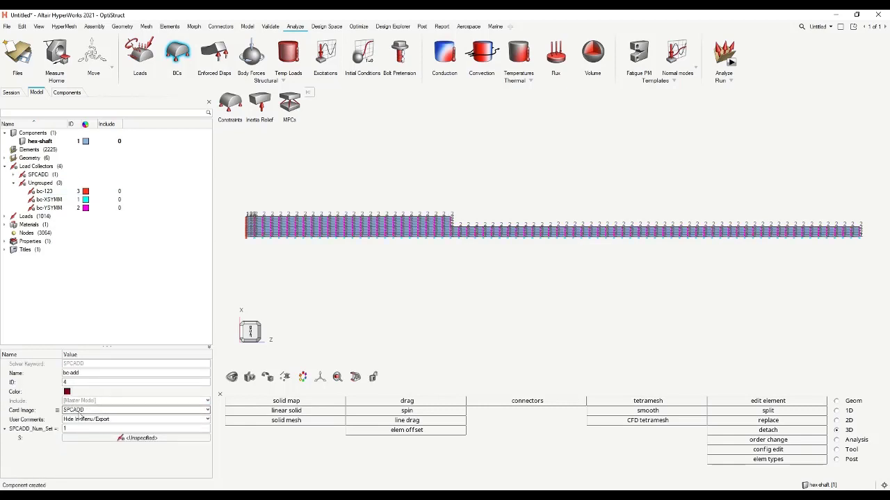
left_click(14, 174)
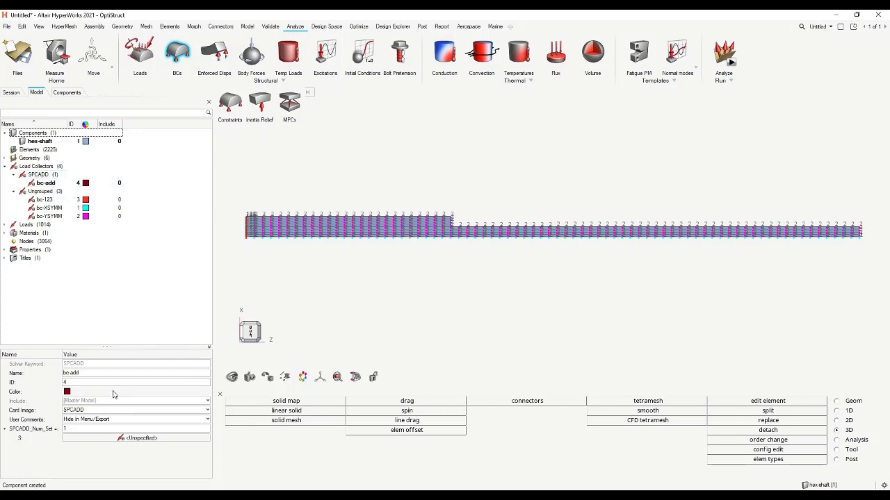
Set the number of SPCADD sets in bc-add to 3 and open the table of set entries.
left_click(85, 429)
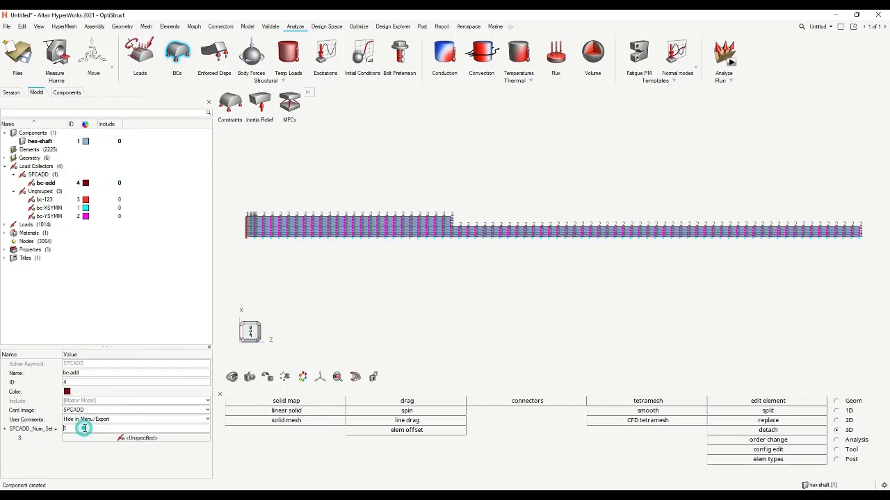
type("3")
key("Return")
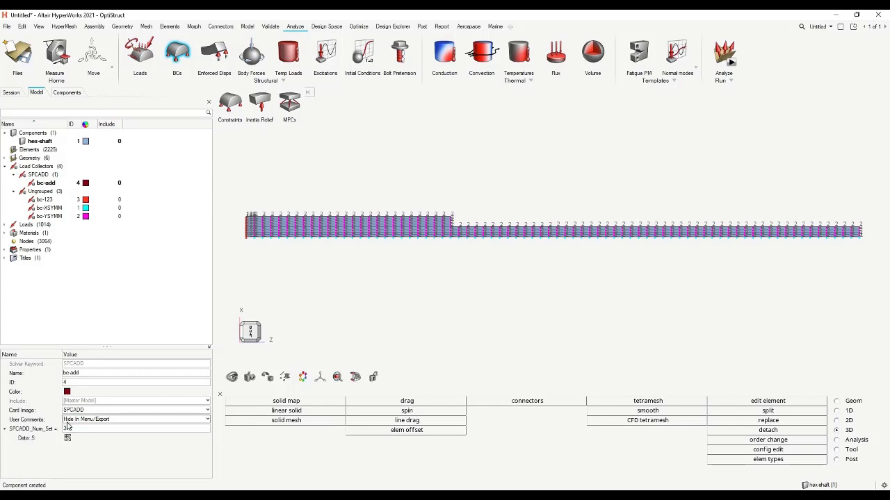
left_click(68, 438)
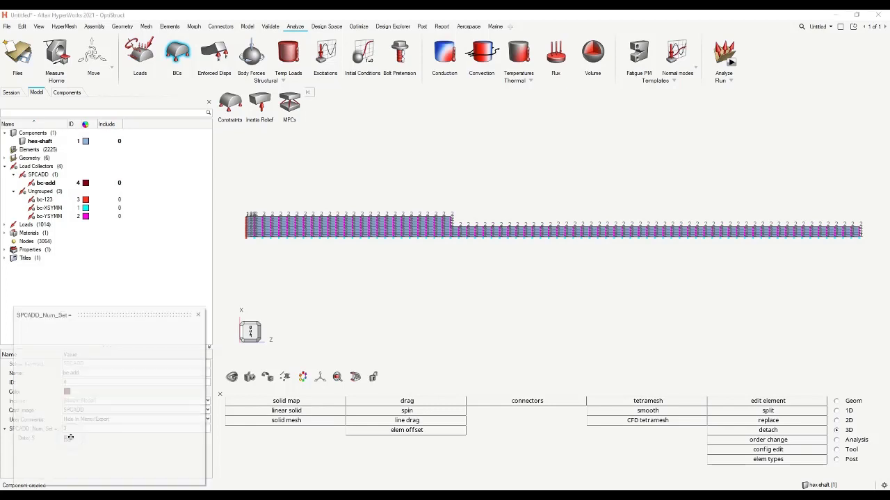
left_click_drag(125, 314, 332, 169)
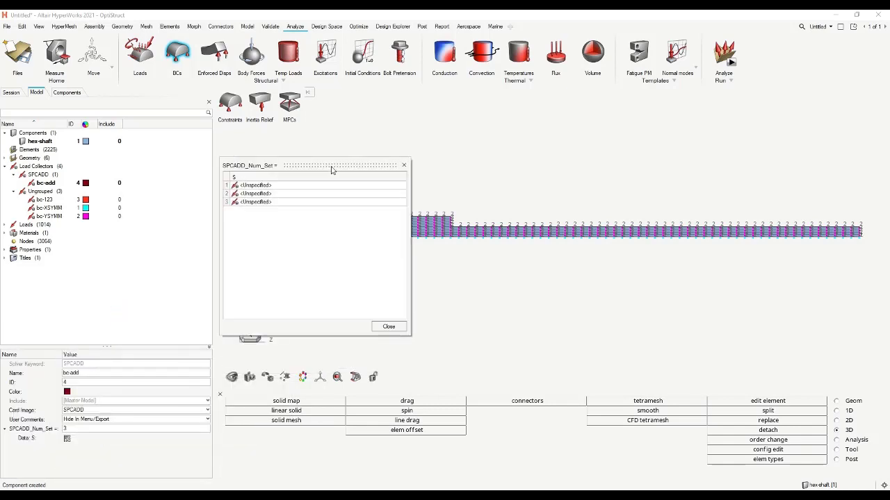
Assign bc-XSYMM, bc-YSYMM and bc-123 to the first, second and third SPCADD entries and close the table.
left_click(274, 184)
left_click(369, 194)
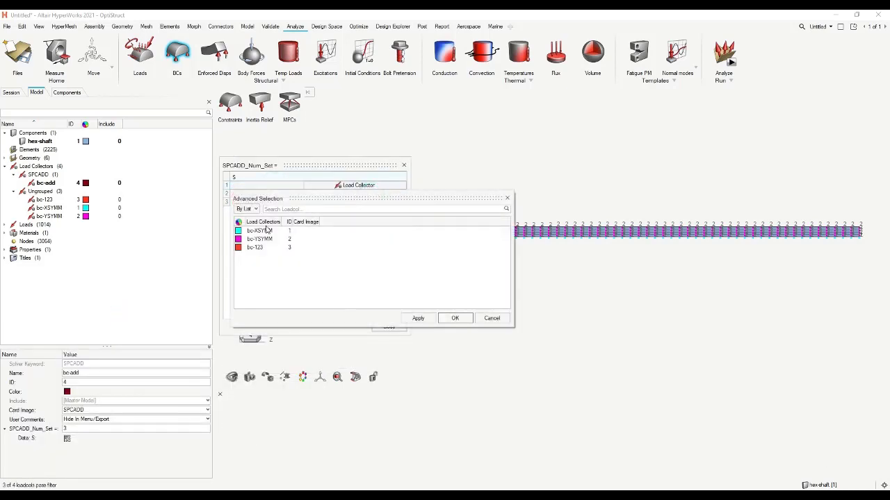
left_click(259, 230)
left_click(456, 318)
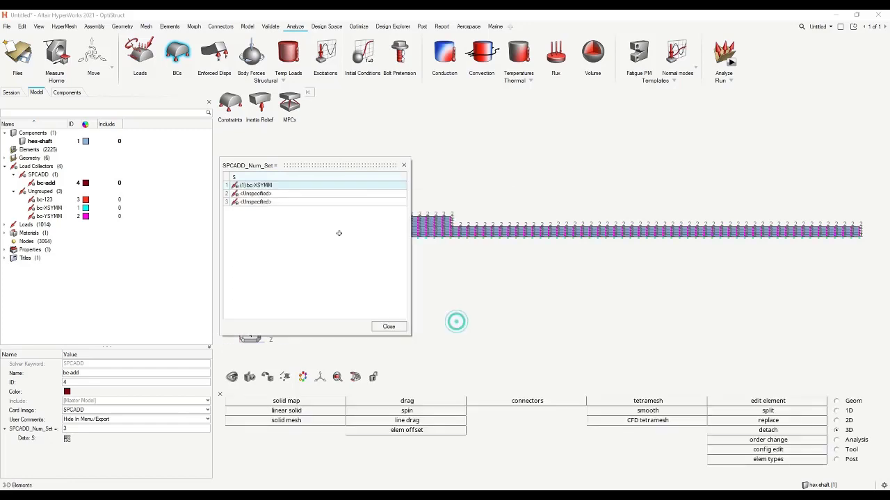
left_click(242, 194)
left_click(368, 202)
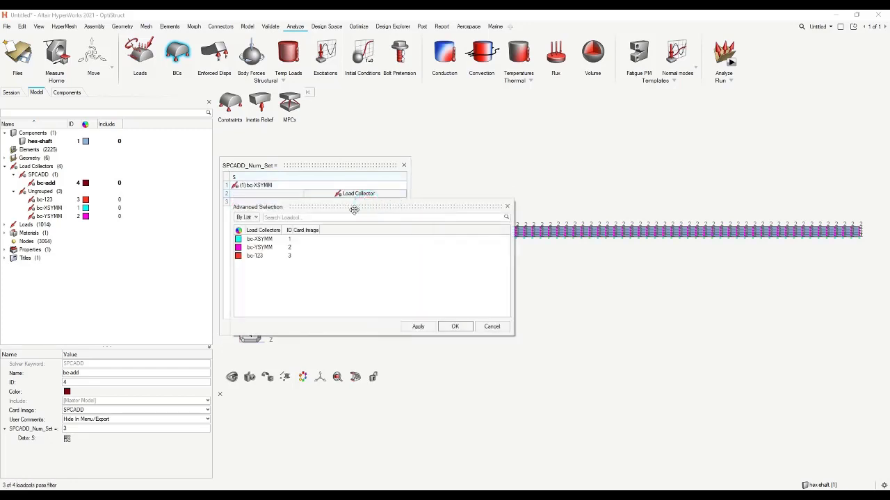
left_click(278, 247)
left_click(455, 327)
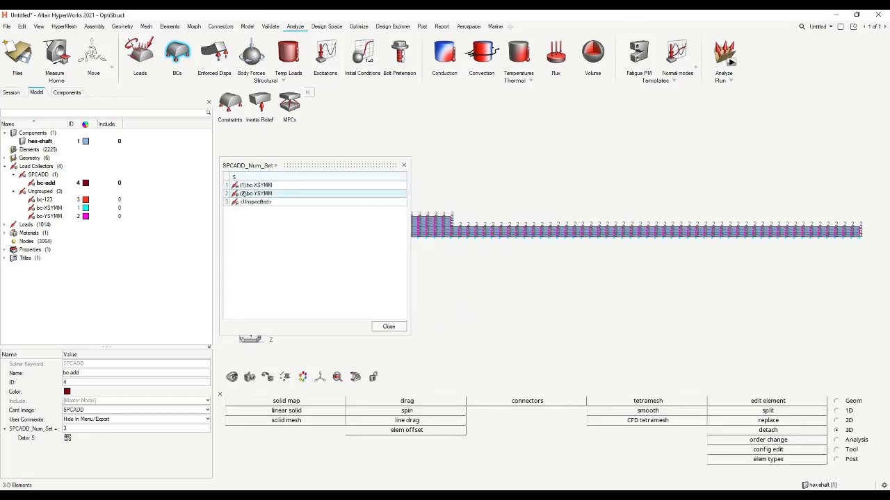
left_click(250, 202)
left_click(369, 212)
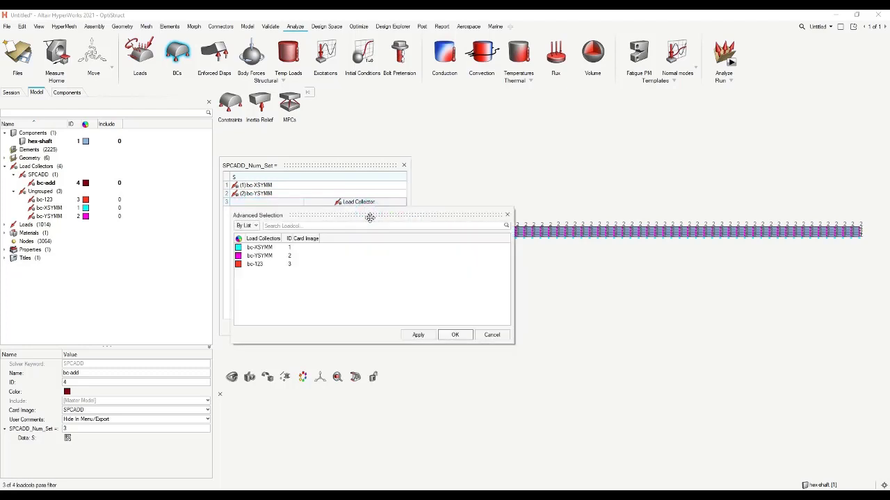
left_click(256, 264)
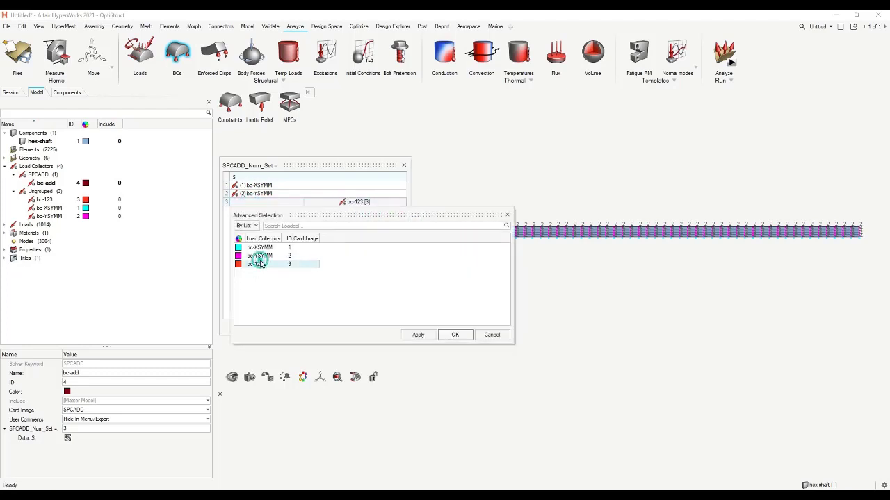
left_click(455, 334)
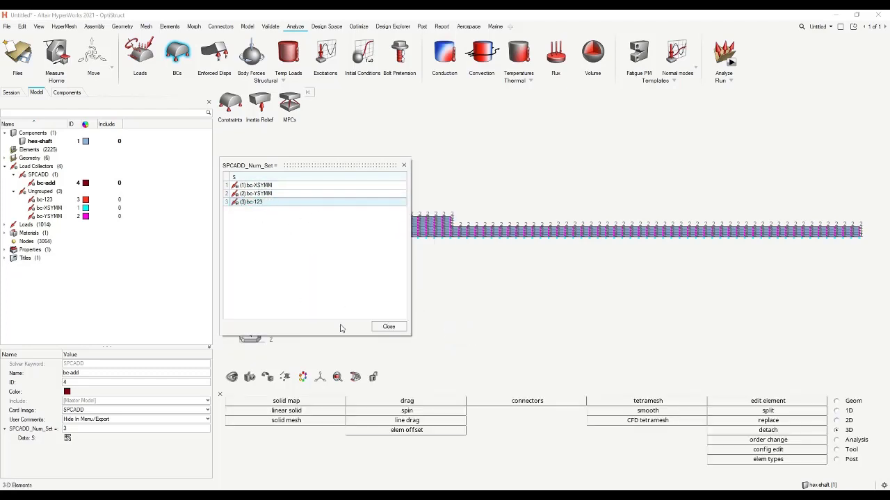
left_click(388, 327)
left_click(95, 185)
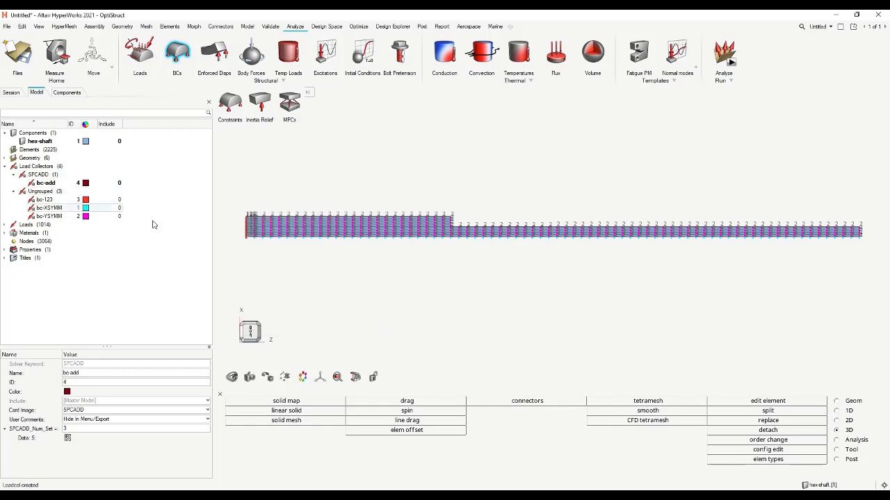
Examine the free thin end of the shaft and the symmetry constraints around its end face.
right_click_drag(629, 241, 400, 244, "ctrl")
scroll(629, 240, "up", 5)
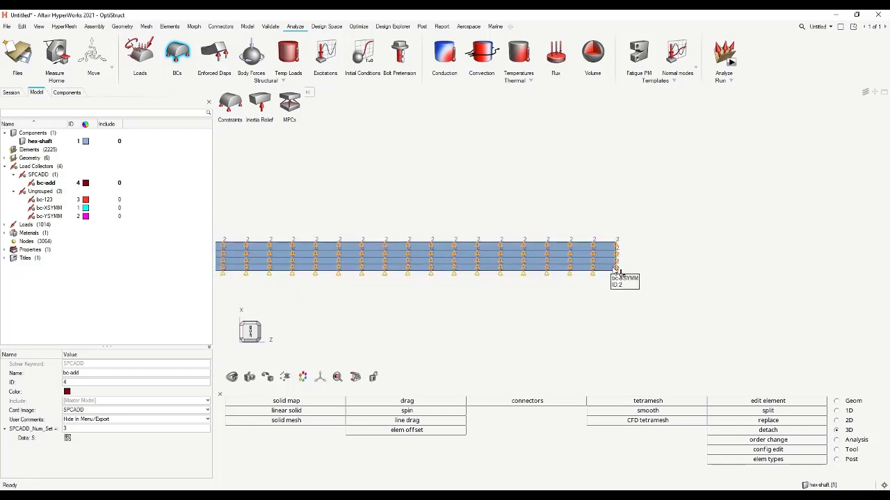
left_click_drag(619, 274, 631, 256, "ctrl")
scroll(629, 254, "up", 3)
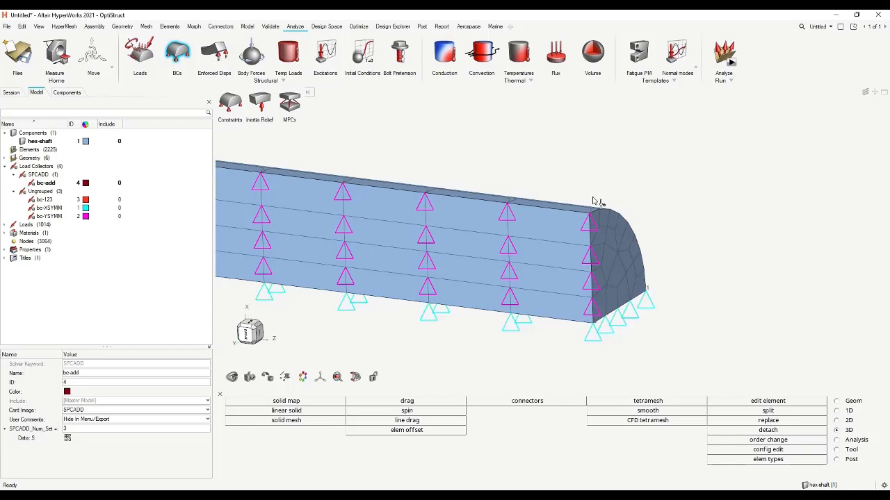
scroll(736, 231, "down", 4)
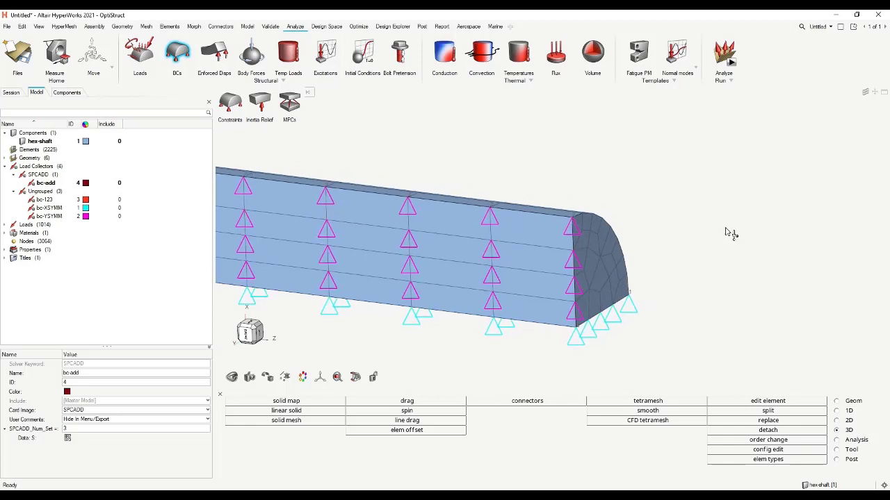
scroll(722, 234, "up", 3)
scroll(646, 260, "down", 2)
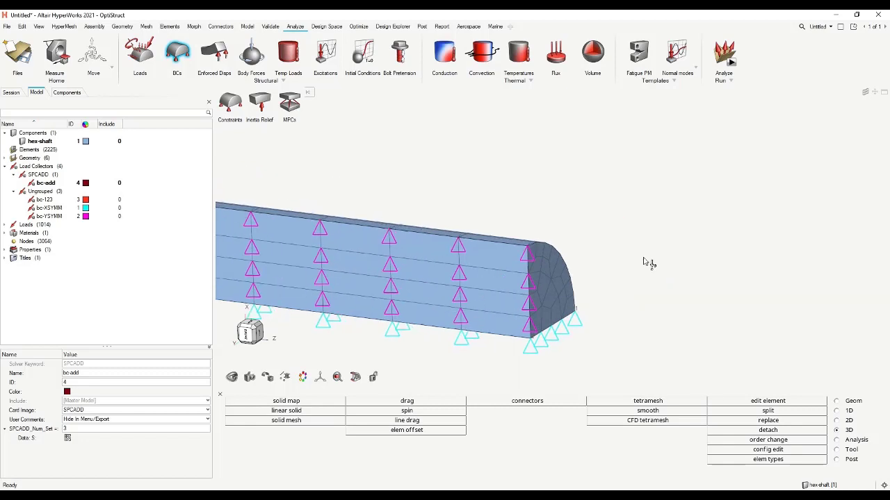
scroll(646, 260, "down", 2)
scroll(568, 295, "up", 1)
scroll(568, 296, "up", 1)
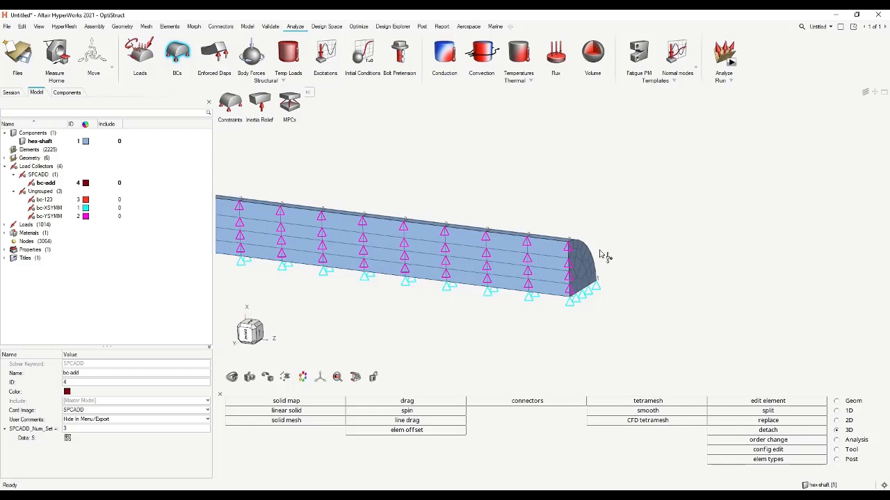
scroll(605, 255, "up", 2)
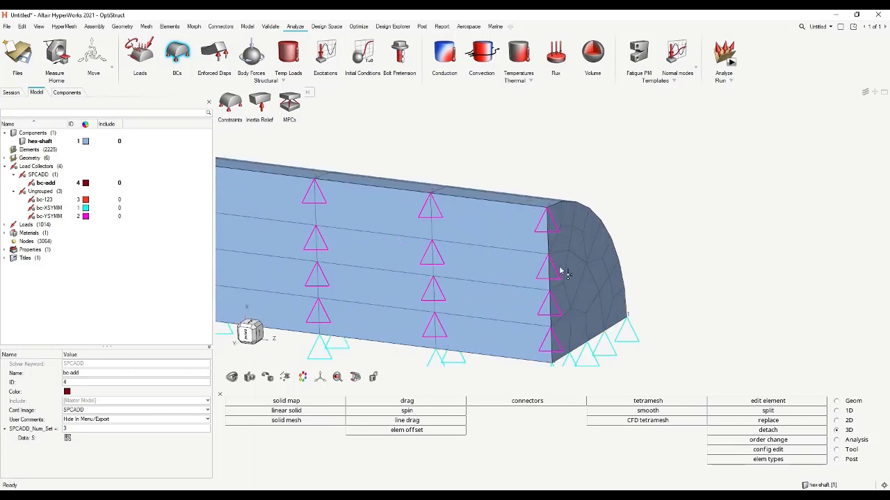
left_click(577, 291)
right_click_drag(699, 238, 709, 189, "ctrl")
left_click_drag(707, 189, 701, 239, "ctrl")
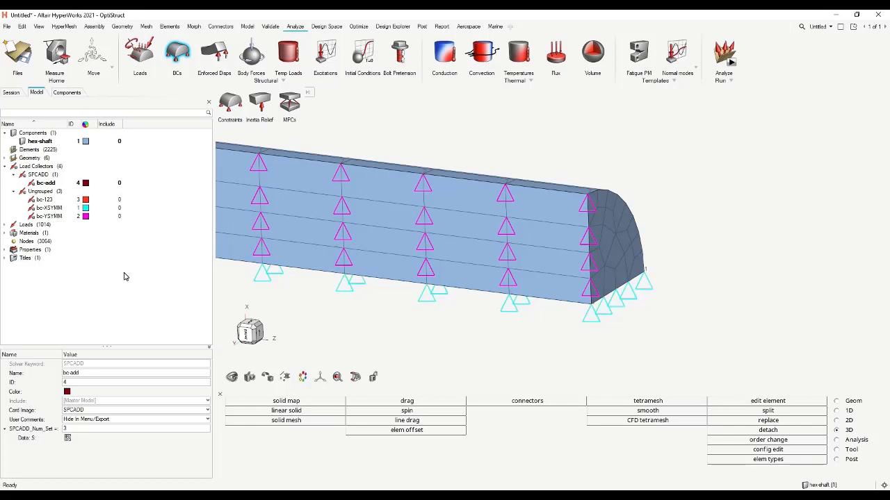
Create a load collector named load-pressure_127MPa and give it a light orange color.
right_click(157, 200)
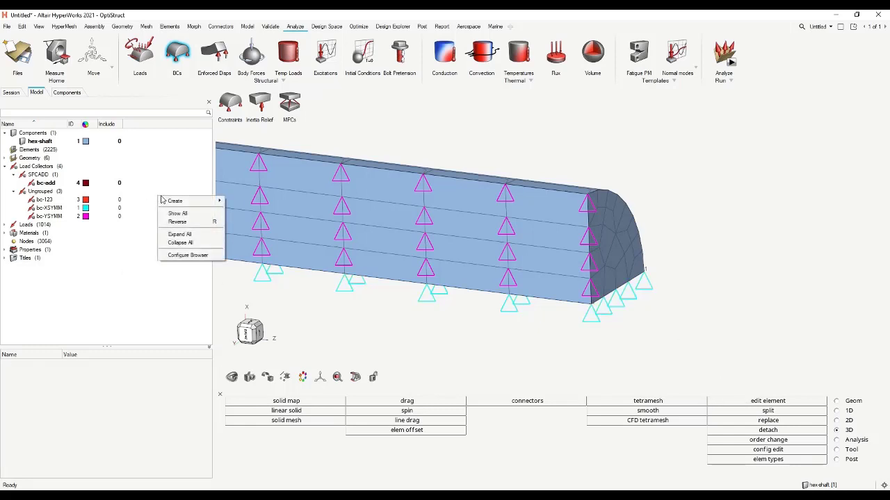
mouse_move(174, 201)
left_click(271, 335)
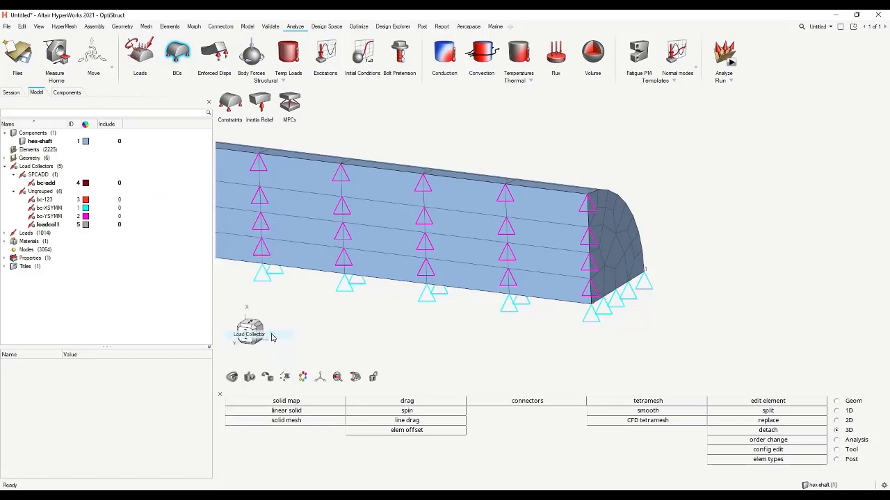
key("BackSpace")
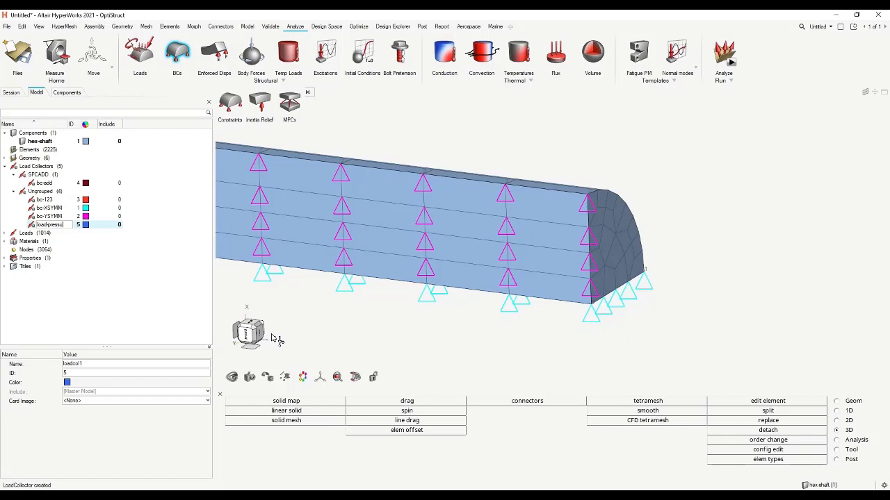
type("load-pressure_127MPa")
key("Return")
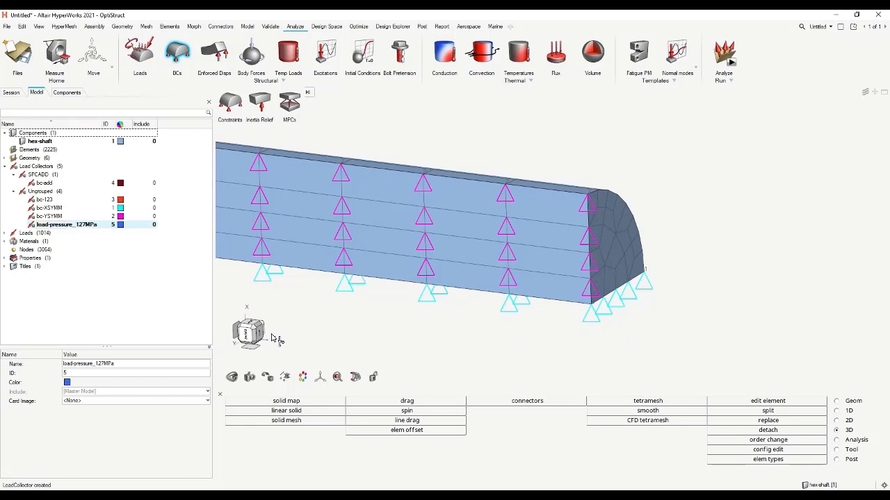
left_click(121, 225)
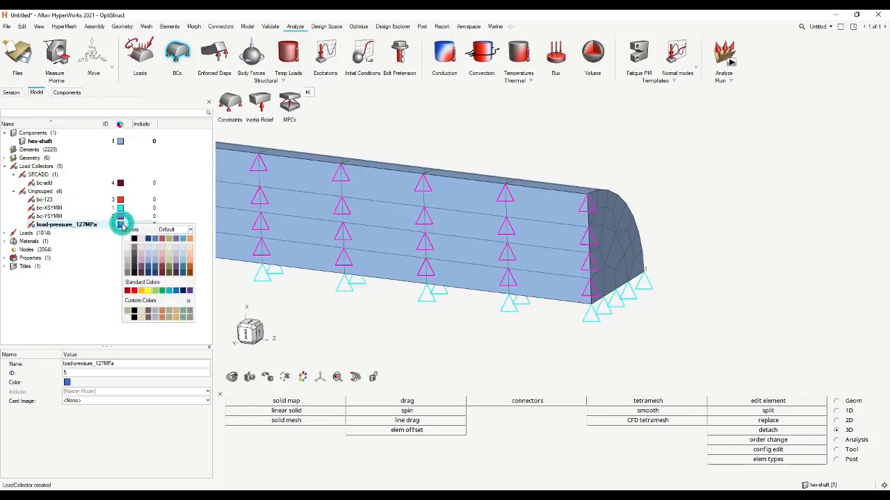
left_click(190, 256)
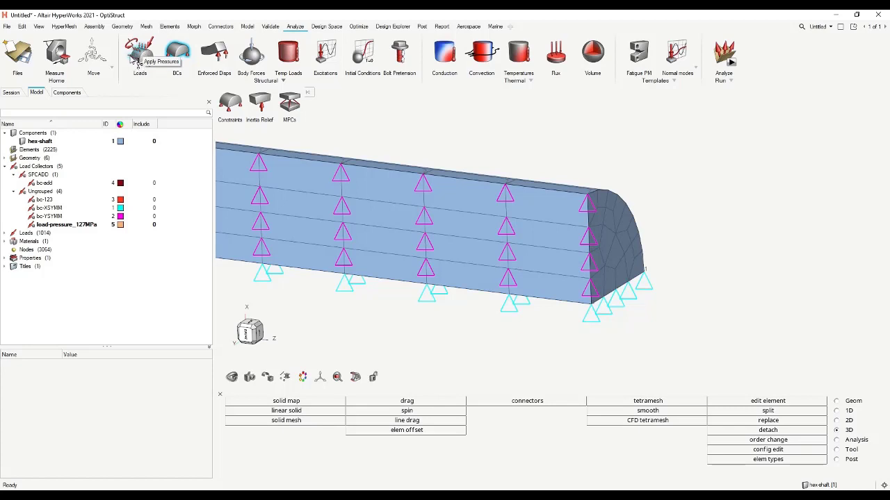
Start a PLOAD4 pressure load with face selection and pick the element faces on the shaft's thin free end.
left_click(138, 59)
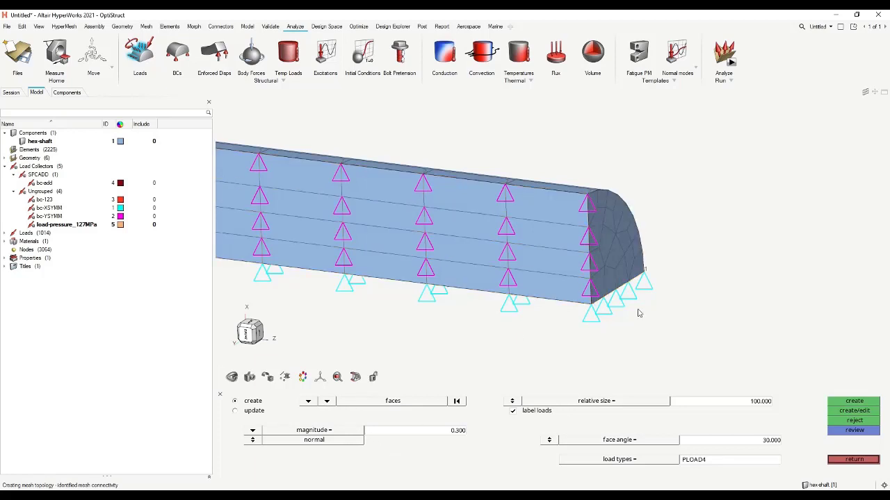
left_click(309, 402)
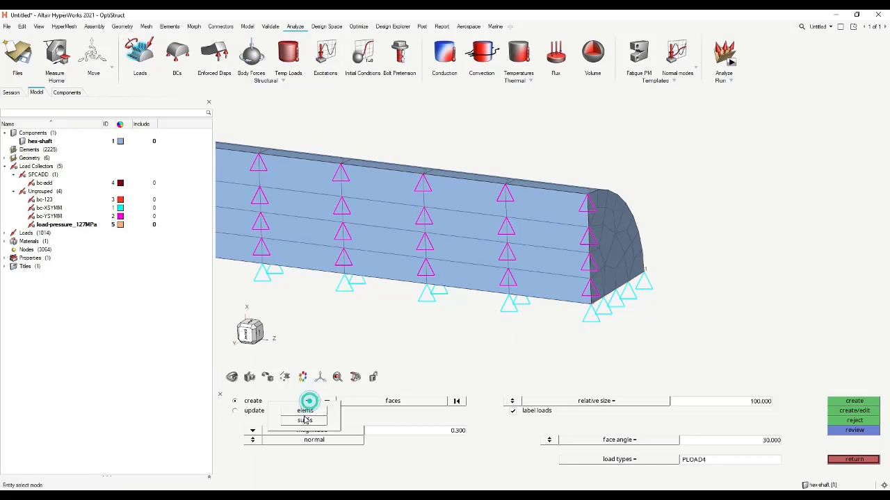
left_click(306, 411)
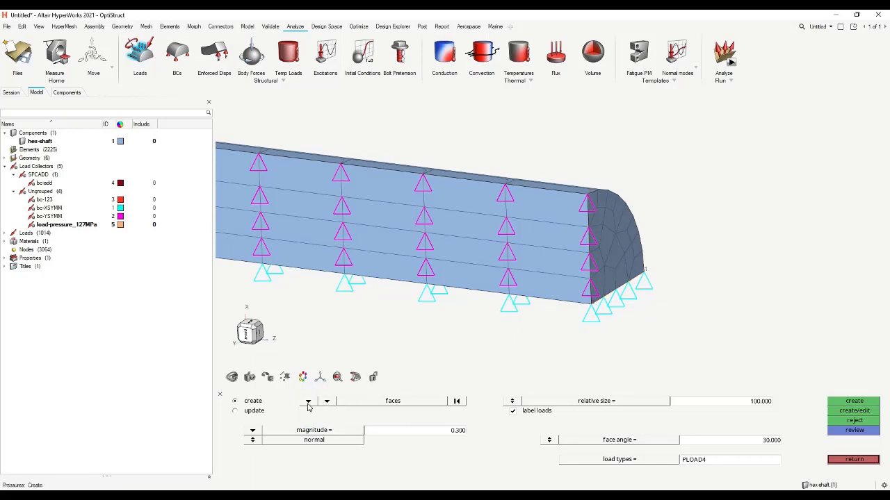
left_click(325, 403)
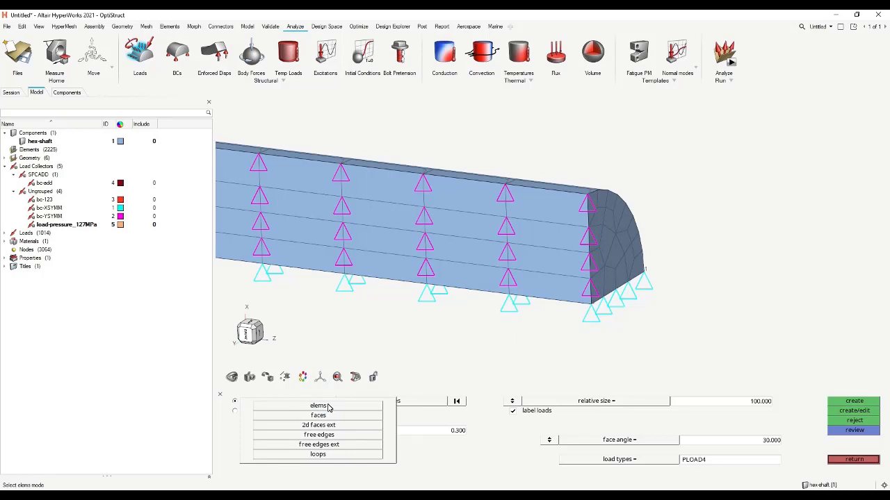
left_click(318, 415)
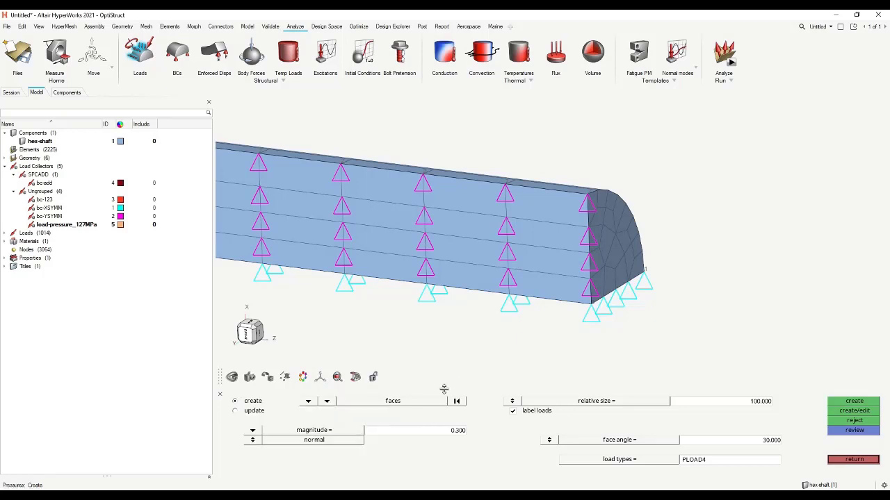
left_click(631, 266)
Set the magnitude of the pressure on the thin end face to 127.3.
left_click(445, 432)
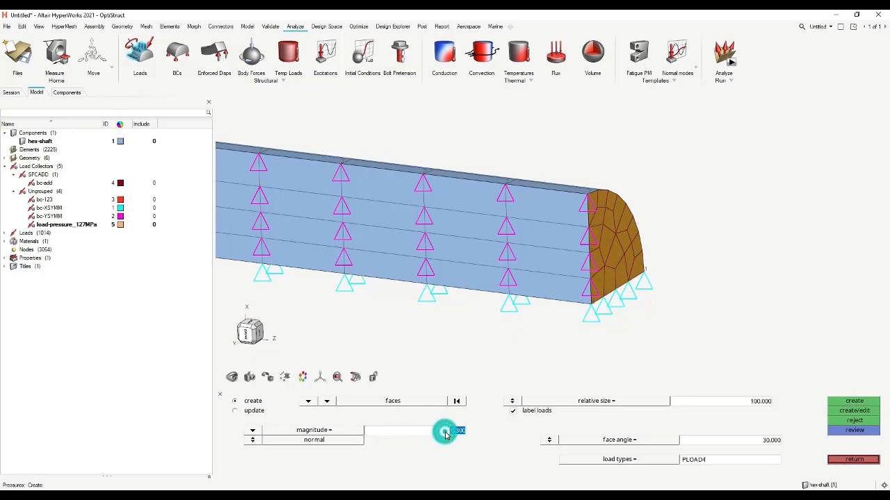
type("12")
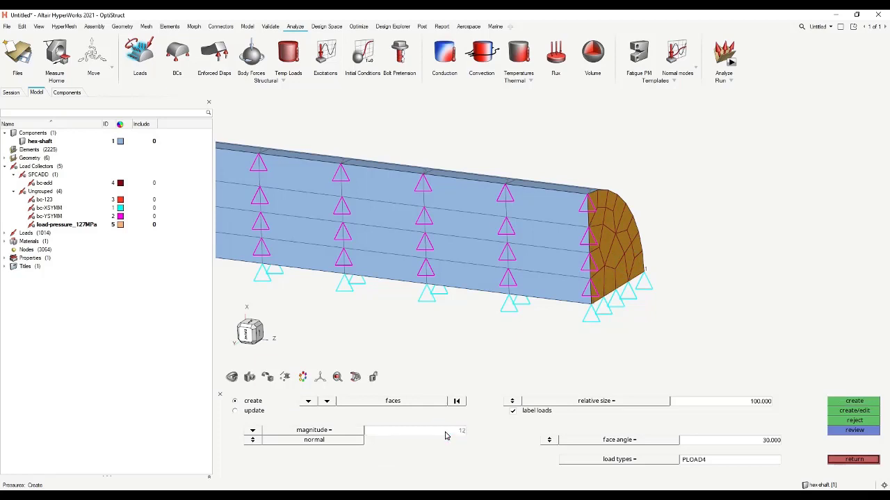
type("7.3")
key("Return")
Create the pressure load with a relative display size of 10 and leave the pressure definition.
left_click(731, 404)
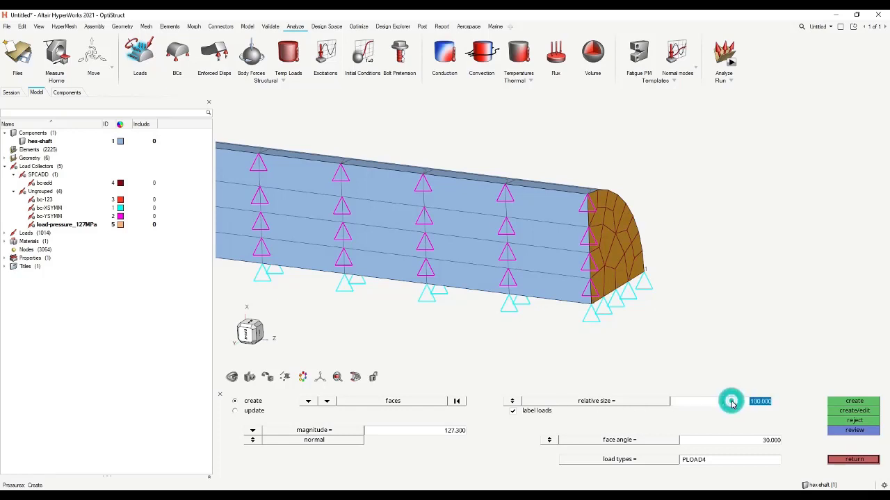
type("10")
key("Return")
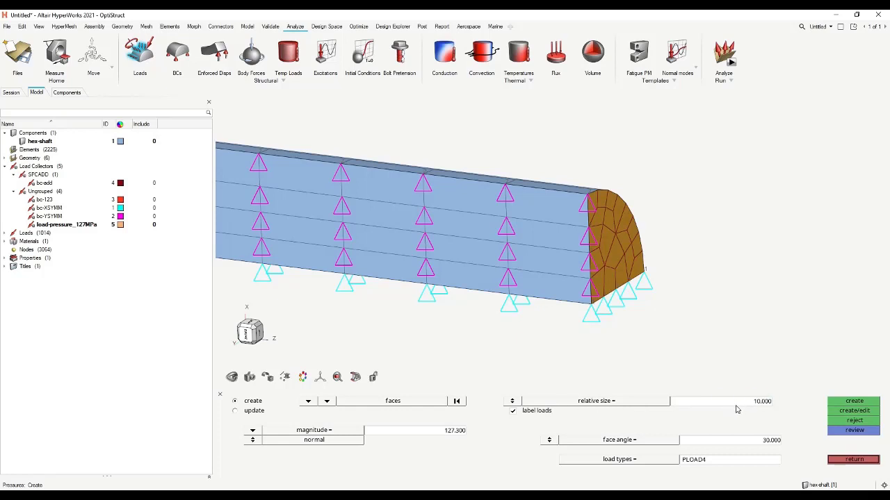
left_click(855, 402)
left_click_drag(740, 284, 612, 285, "ctrl")
scroll(681, 270, "up", 2)
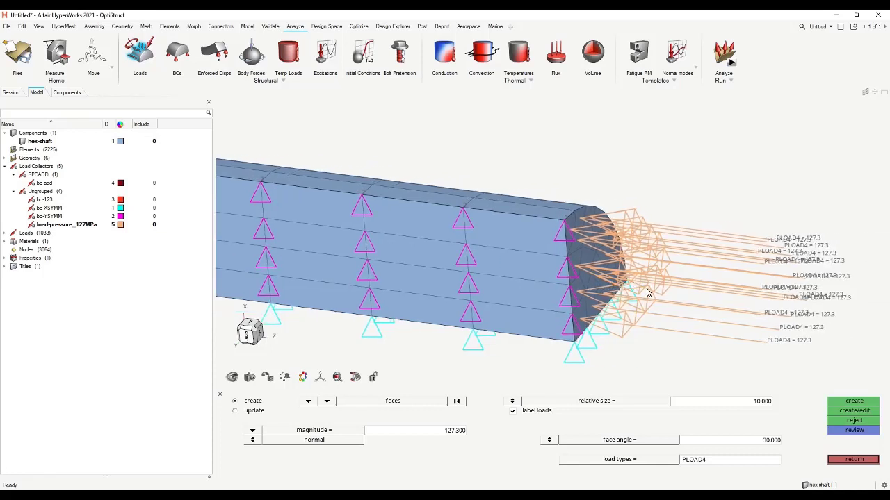
scroll(647, 292, "down", 4)
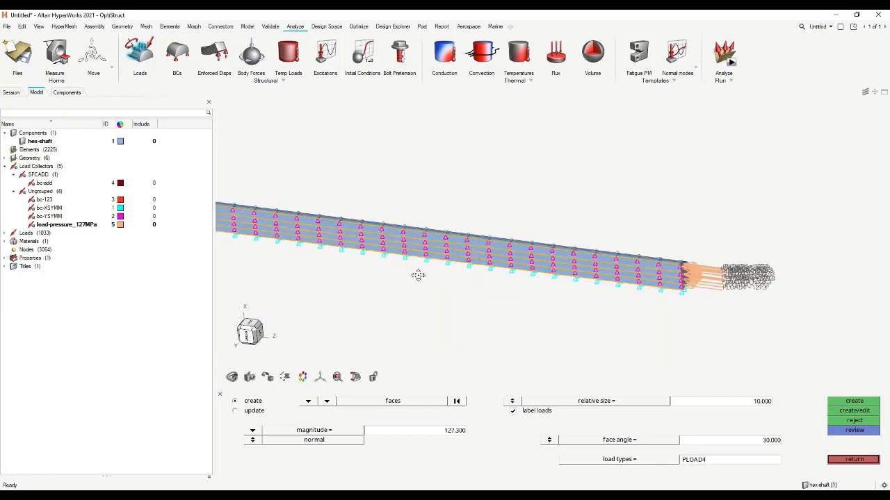
scroll(627, 298, "down", 2)
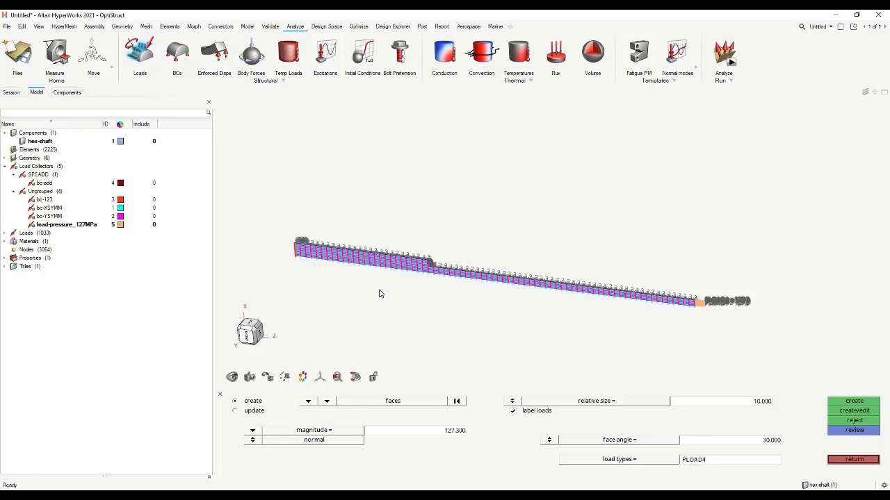
left_click(366, 268)
left_click(852, 460)
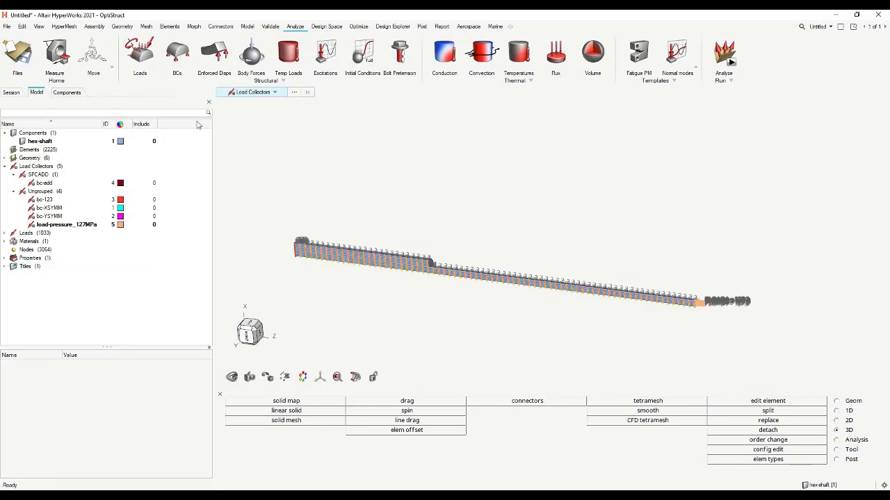
Create a load step named Step1 with the Linear Static analysis type.
right_click(186, 180)
mouse_move(199, 185)
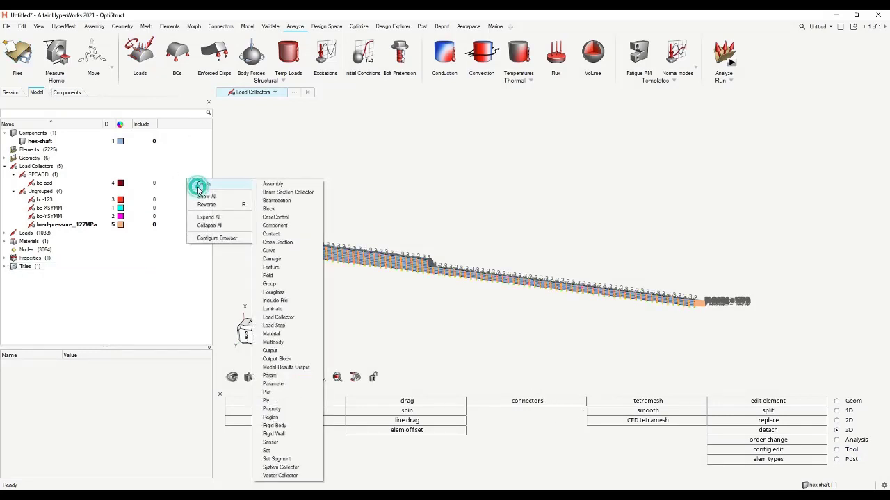
left_click(290, 326)
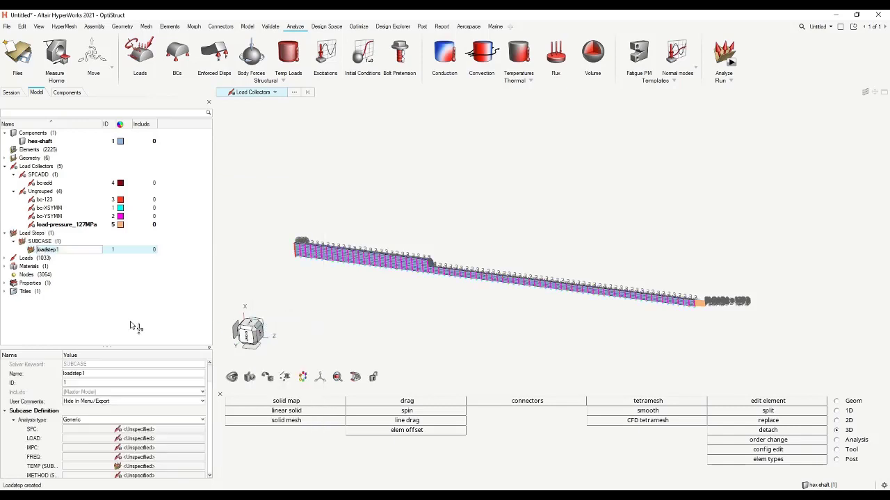
left_click(103, 375)
type("Ste")
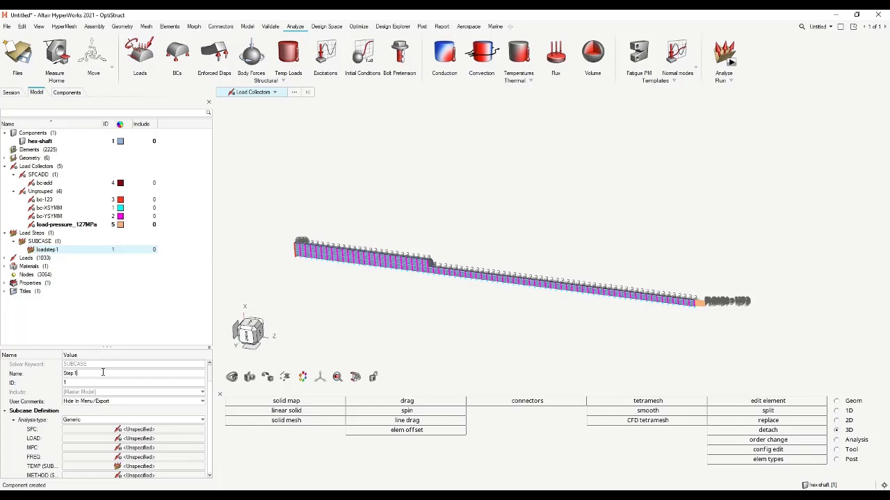
type("p 1")
key("Return")
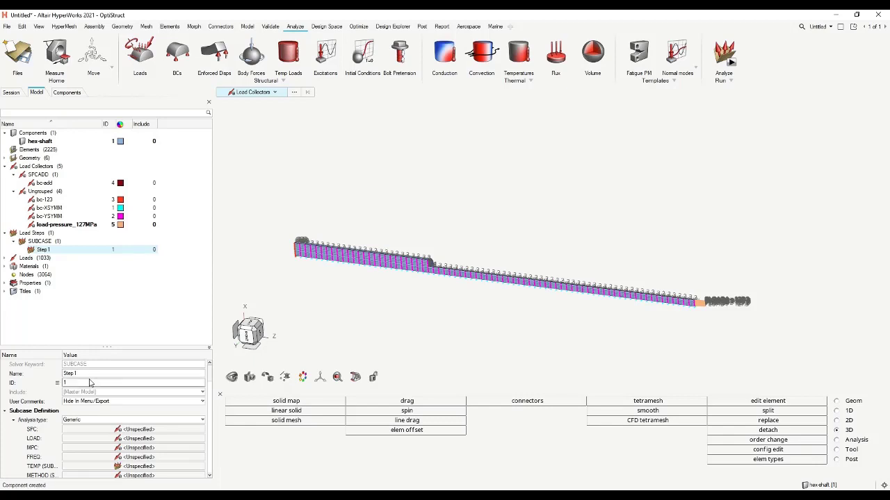
left_click(69, 420)
scroll(72, 431, "up", 2)
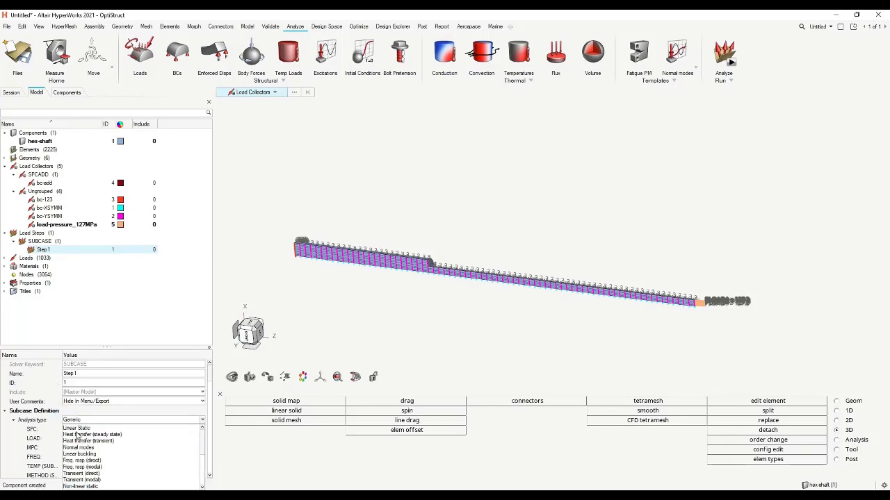
left_click(79, 429)
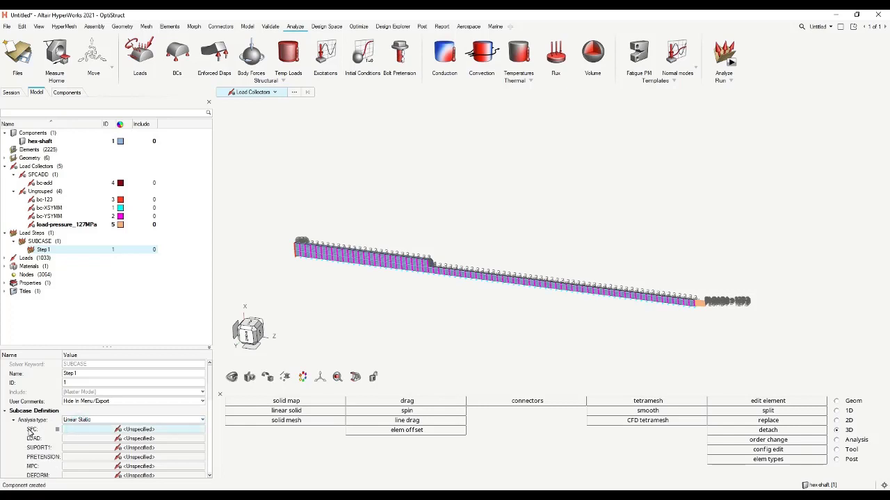
Assign bc-add as the SPC and load-pressure_127MPa as the LOAD of Step1.
left_click(88, 431)
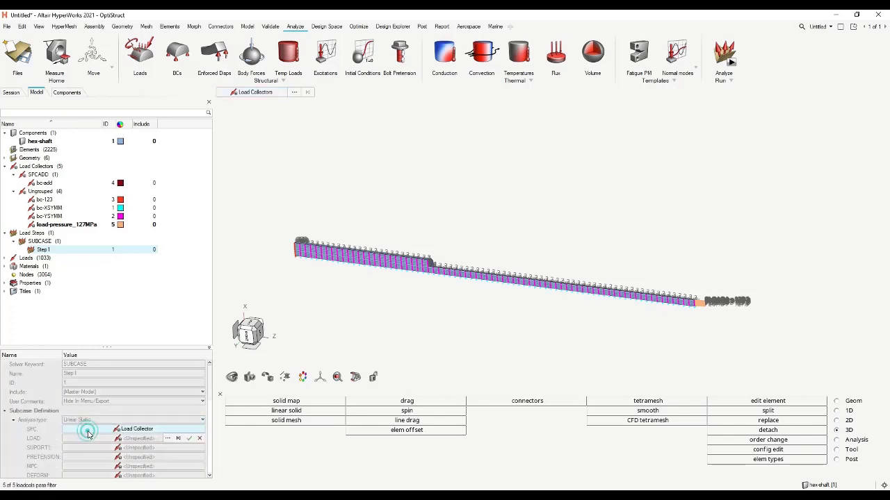
left_click(168, 438)
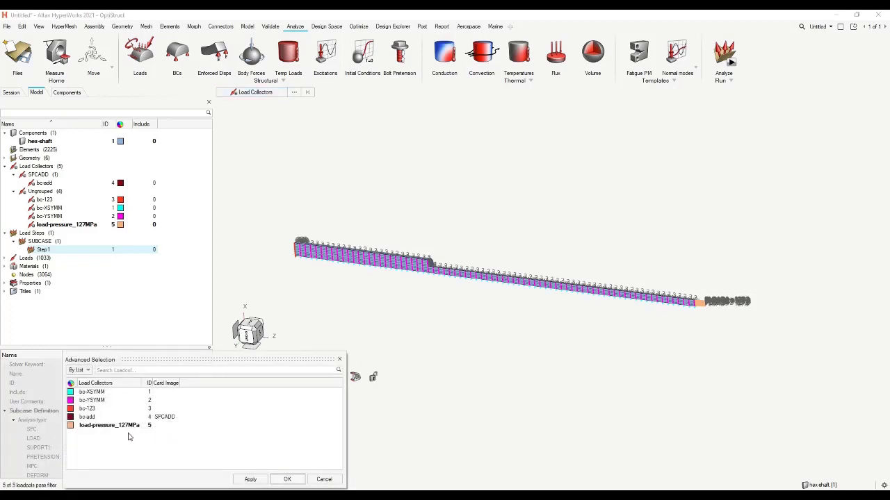
left_click(97, 417)
left_click(283, 480)
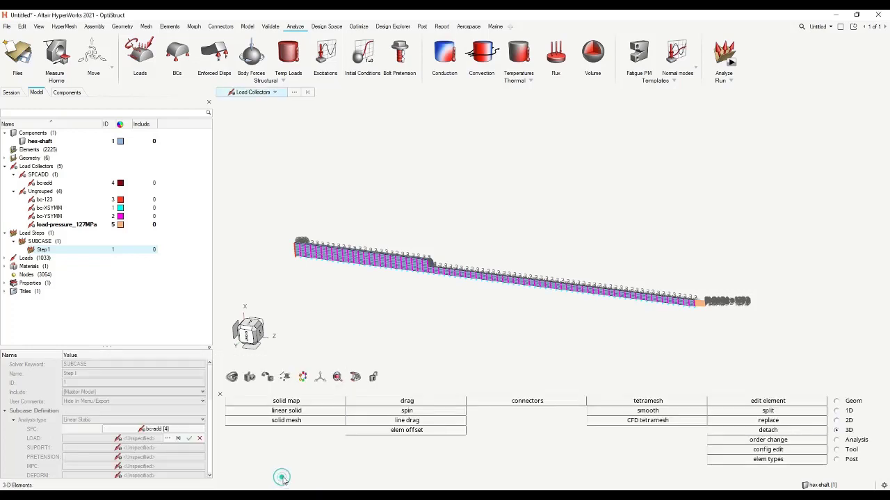
left_click(143, 438)
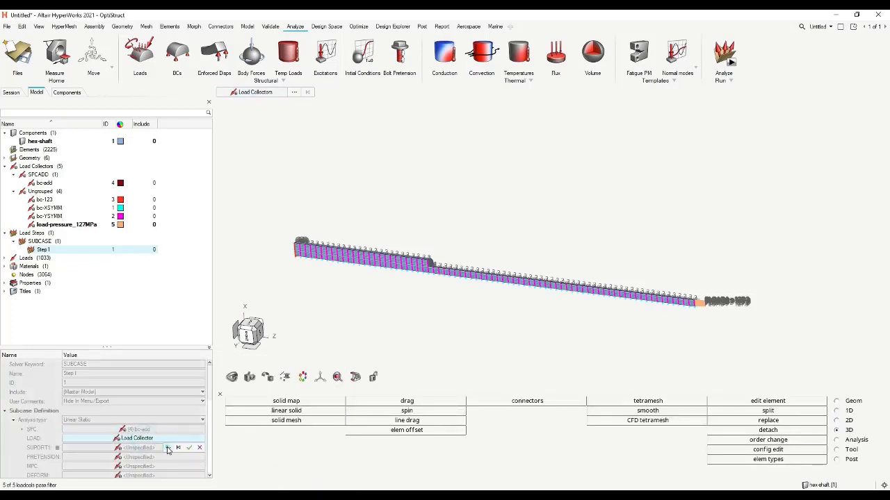
left_click(167, 448)
left_click(104, 425)
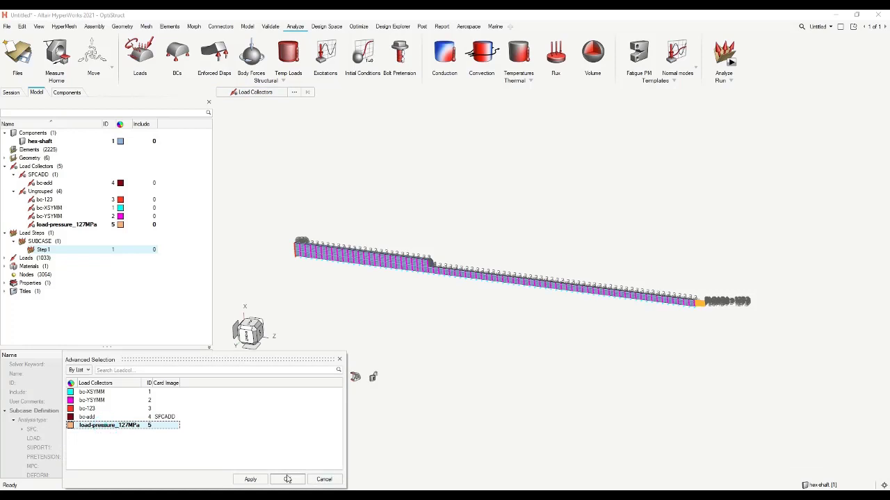
left_click(287, 480)
Enable OUTPUT in the subcase options of Step1, activate the DISPLACEMENT request and widen the entity editor to read its options.
scroll(182, 450, "down", 2)
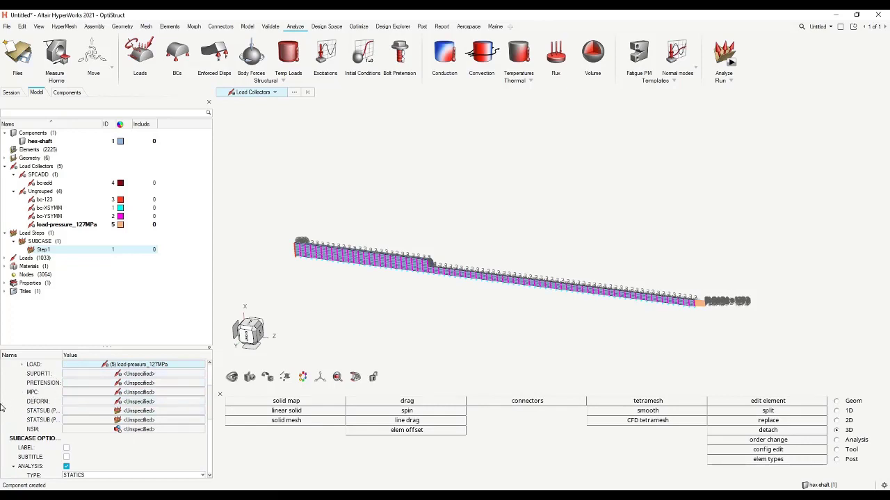
scroll(2, 410, "down", 1)
scroll(1, 410, "down", 1)
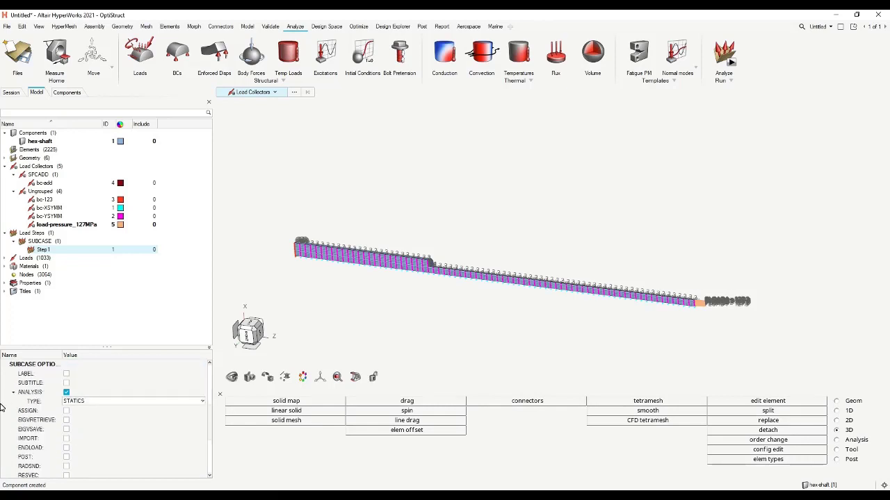
scroll(2, 409, "down", 3)
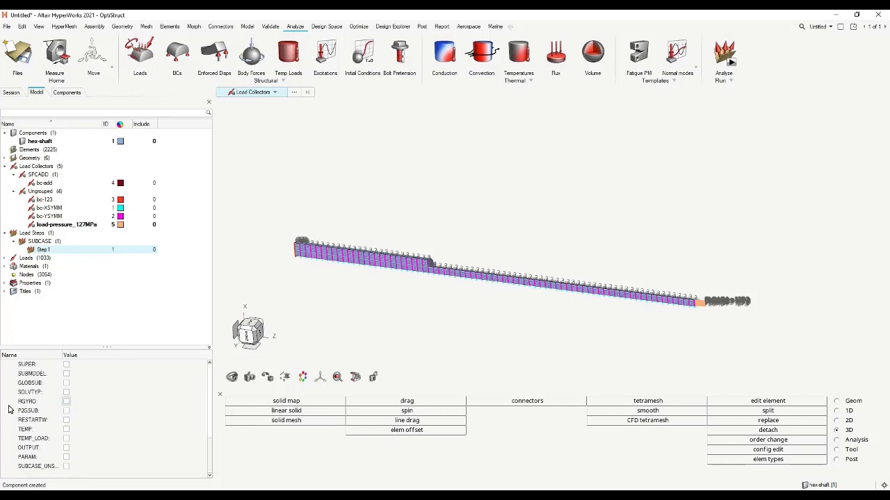
left_click(66, 447)
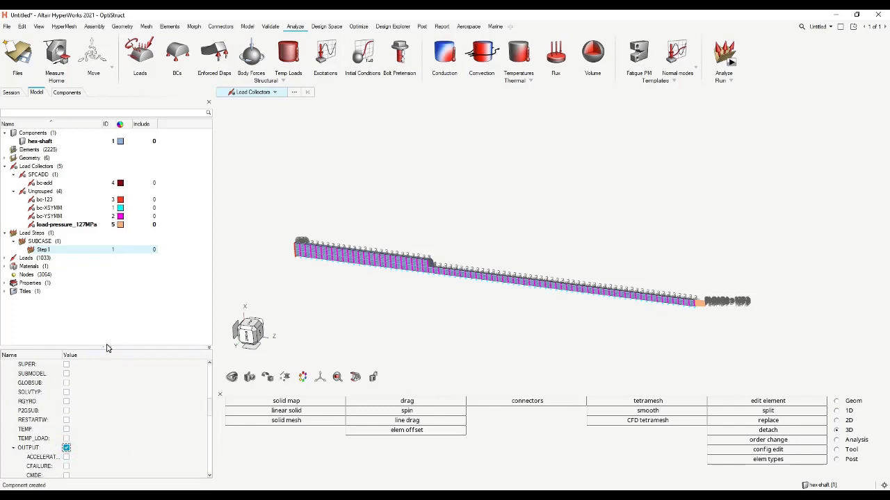
left_click_drag(106, 346, 104, 224)
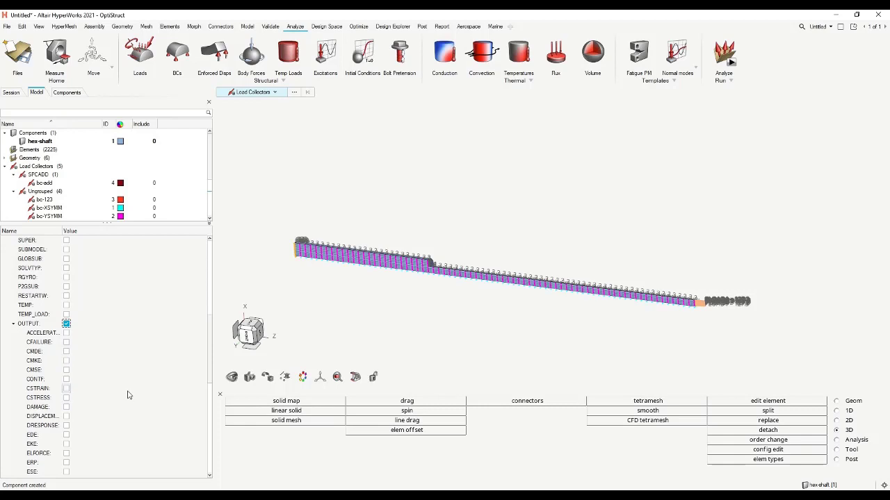
scroll(128, 392, "down", 1)
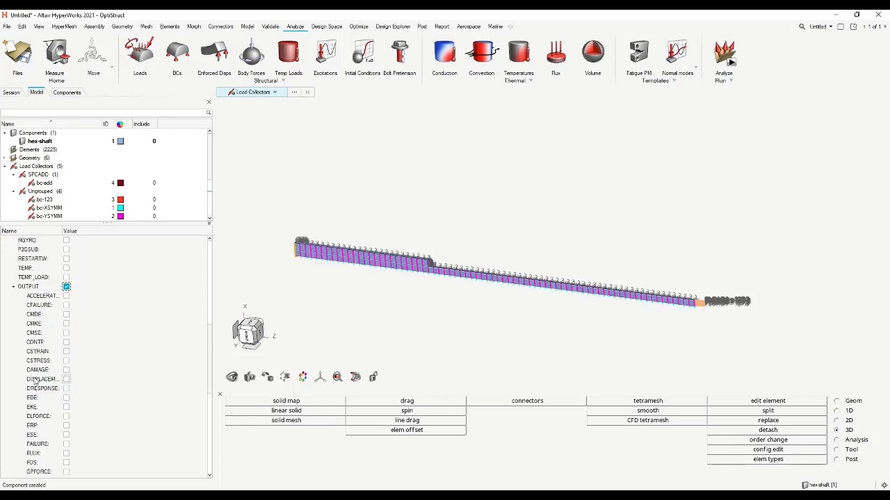
left_click(66, 379)
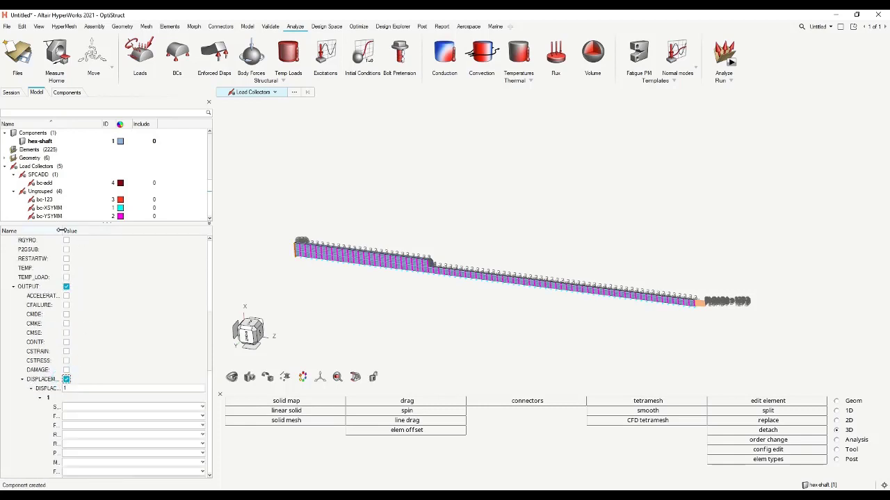
left_click_drag(61, 230, 132, 230)
Activate the SPCF output request of Step1 and set its FORMAT to OPTI.
scroll(93, 281, "down", 3)
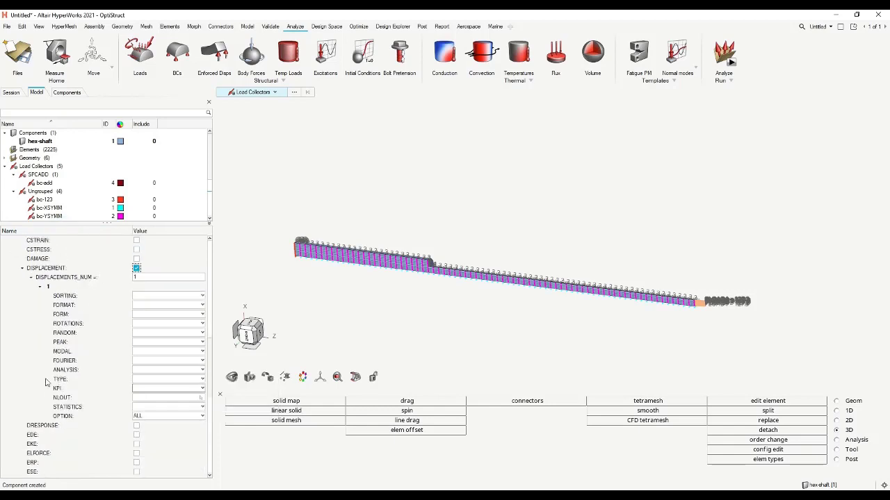
scroll(49, 361, "down", 3)
scroll(84, 299, "up", 3)
scroll(76, 270, "down", 3)
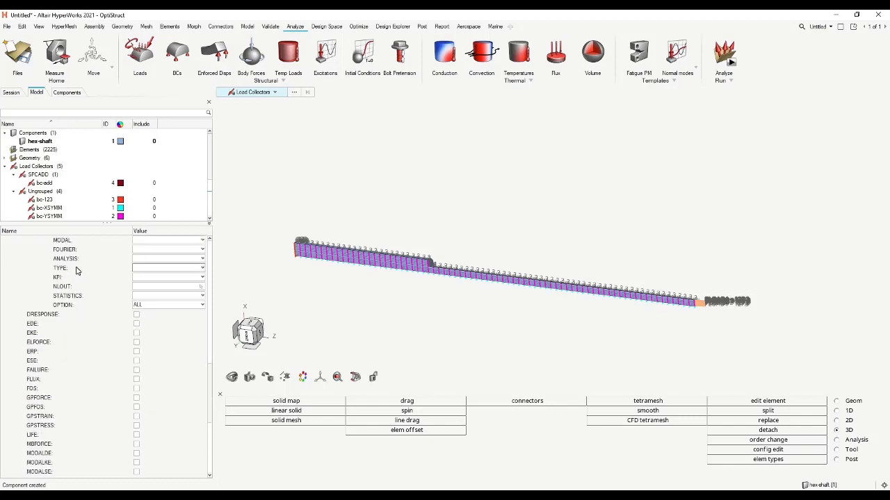
scroll(78, 272, "up", 3)
scroll(89, 302, "down", 4)
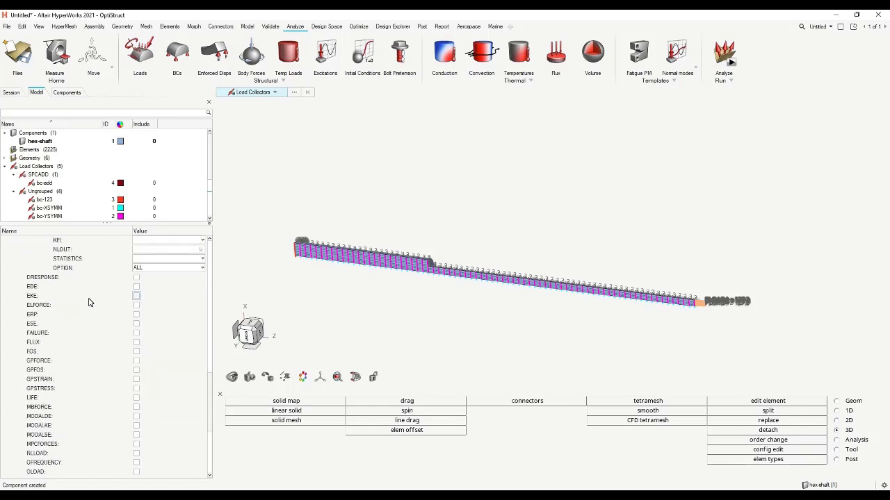
scroll(10, 318, "down", 3)
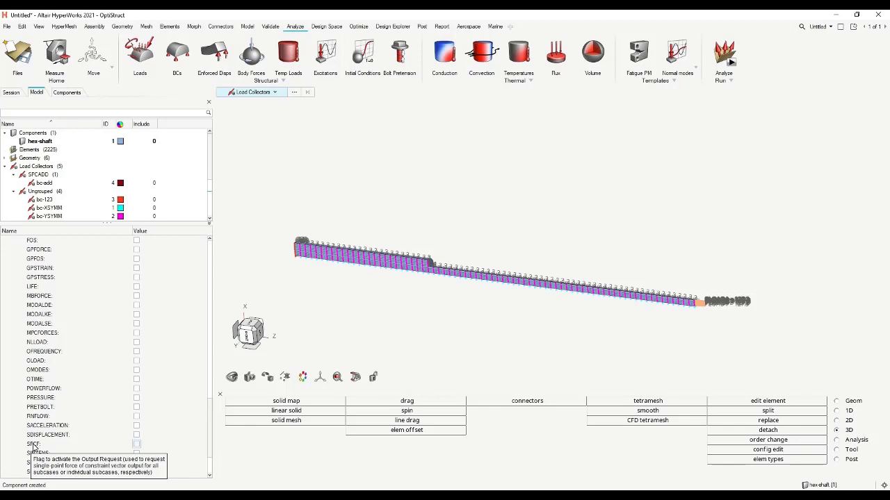
left_click(136, 444)
scroll(141, 400, "down", 5)
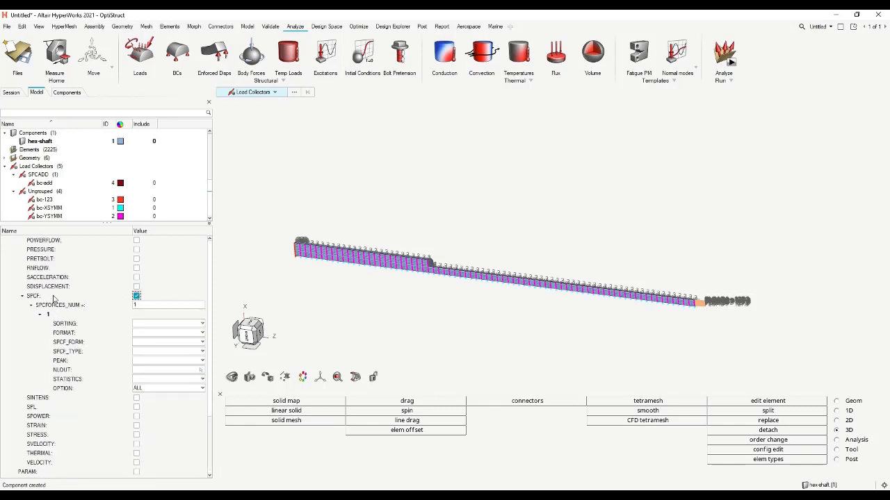
mouse_move(49, 300)
left_click(136, 333)
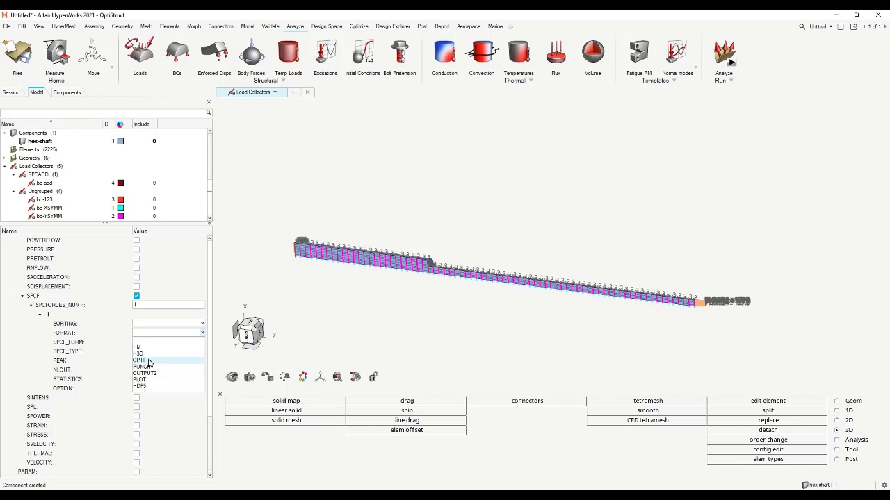
left_click(148, 362)
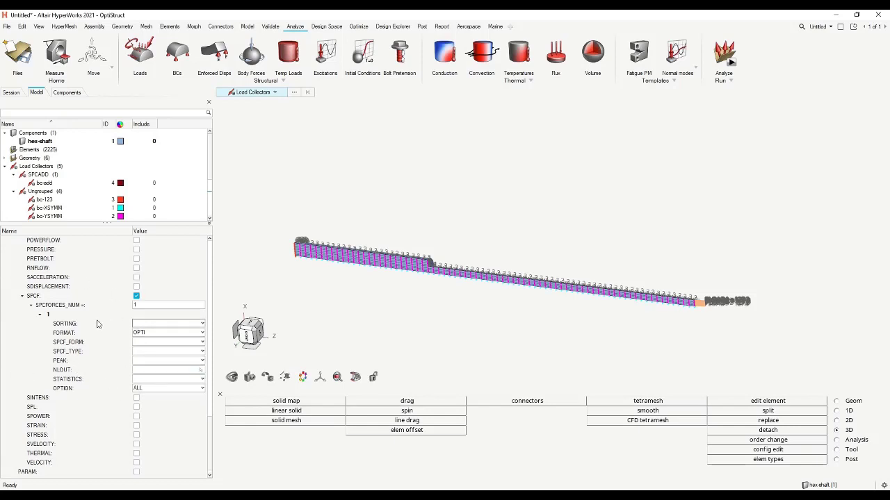
Activate the STRAIN and STRESS output requests of Step1 and set the strain LOCATION to CORNER.
scroll(97, 325, "down", 1)
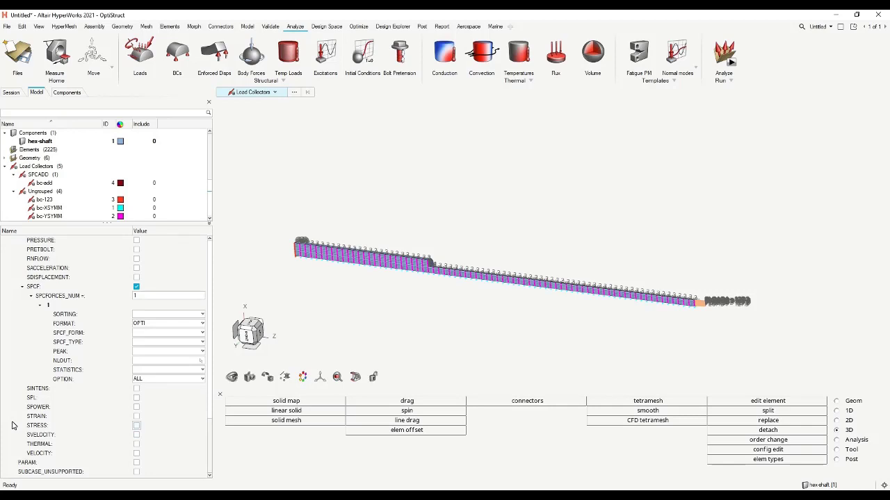
left_click(136, 417)
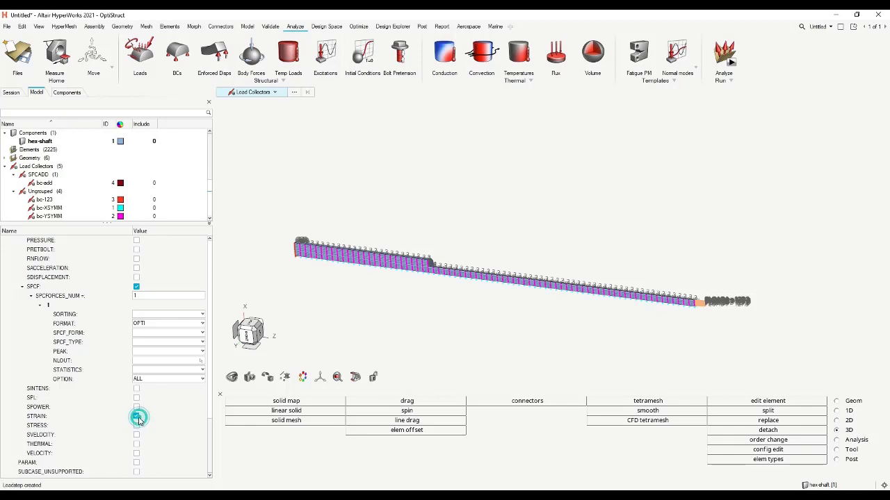
scroll(139, 424, "down", 5)
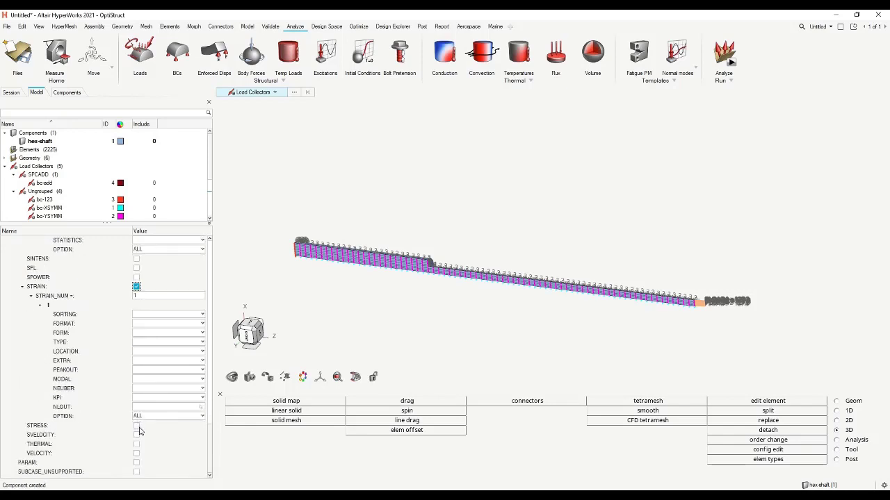
left_click(136, 426)
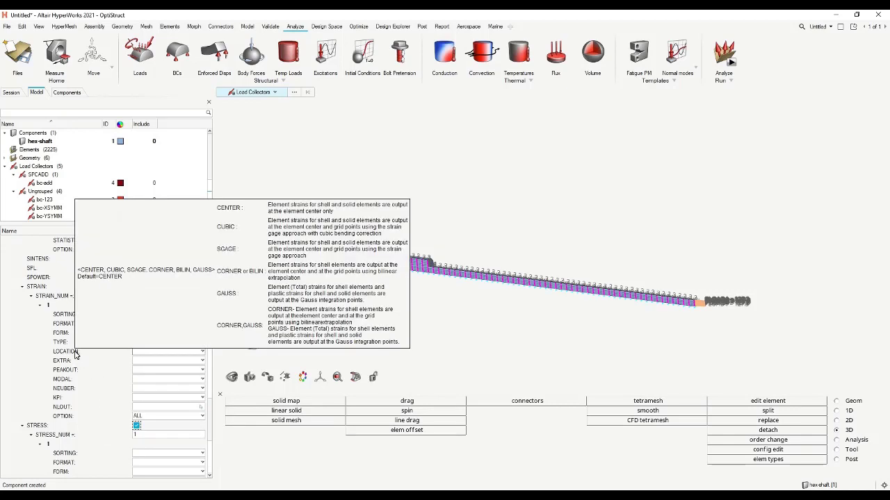
left_click(168, 352)
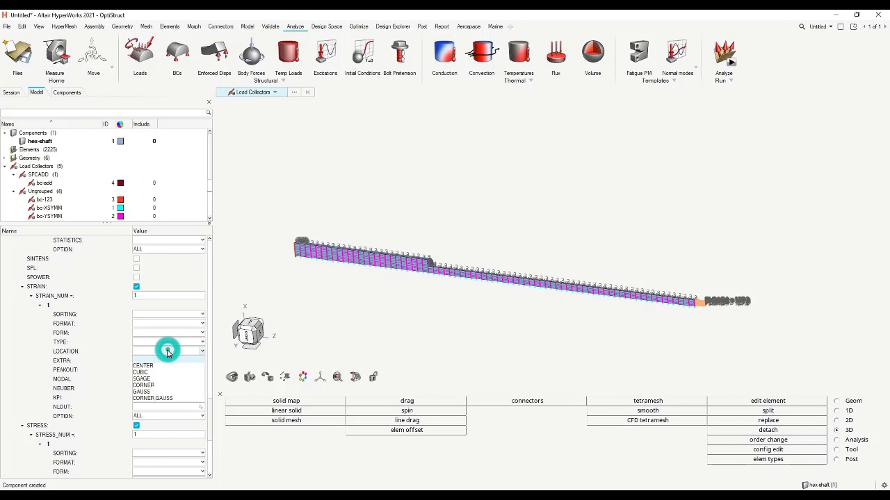
left_click(157, 386)
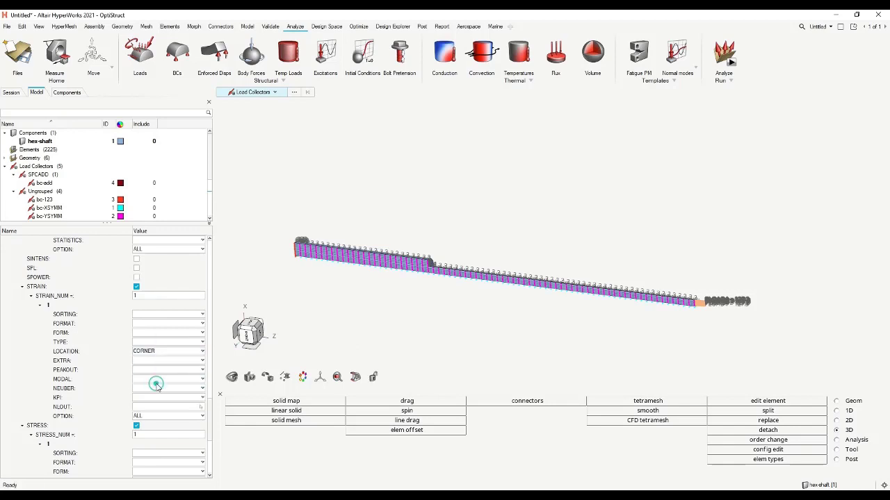
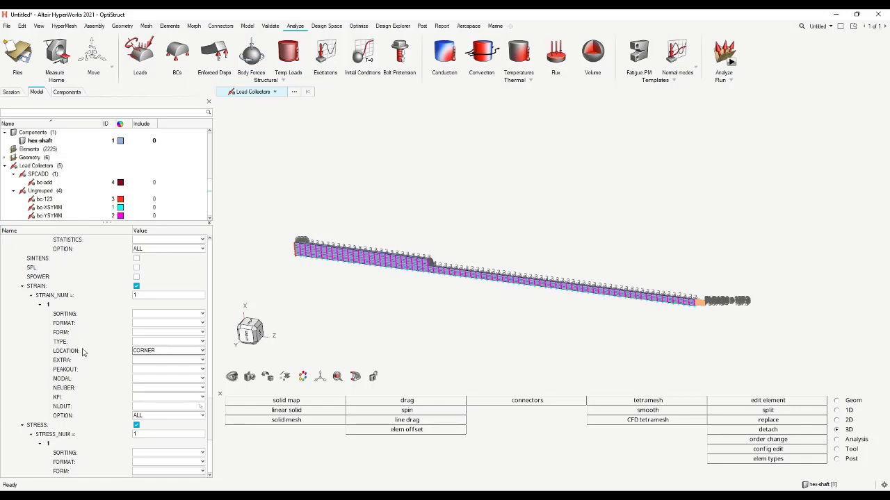
Set the LOCATION of the STRESS request to CORNER and enlarge the model browser to show the full model tree.
mouse_move(80, 354)
left_click(208, 411)
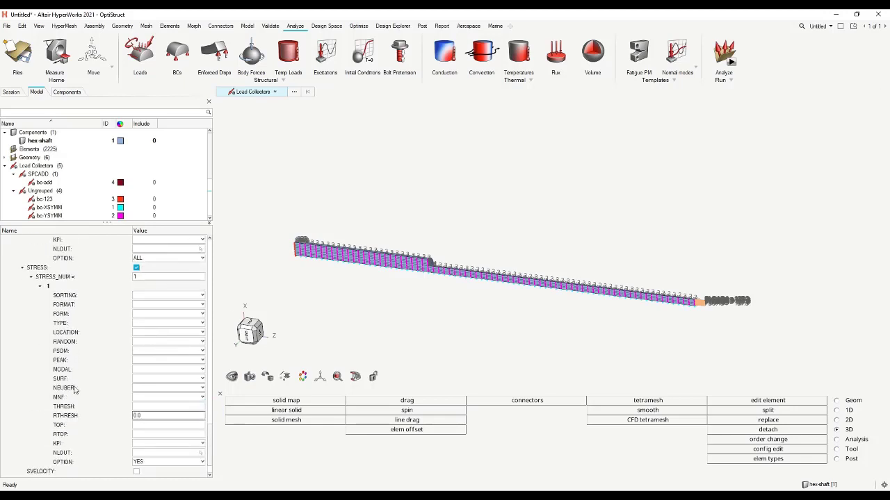
left_click(149, 332)
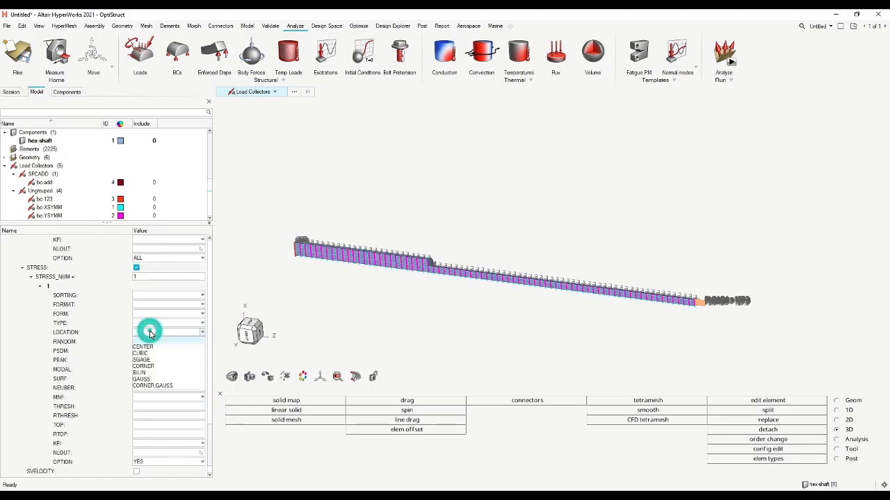
left_click(159, 367)
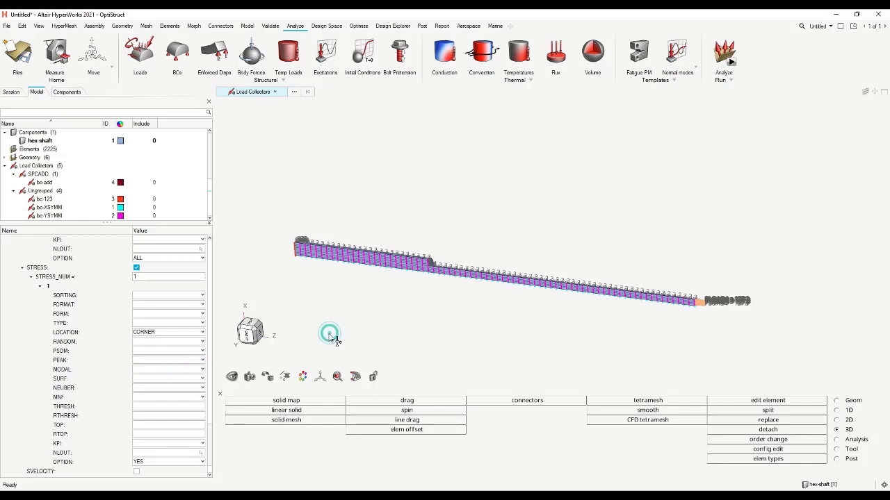
right_click_drag(329, 335, 369, 302, "ctrl")
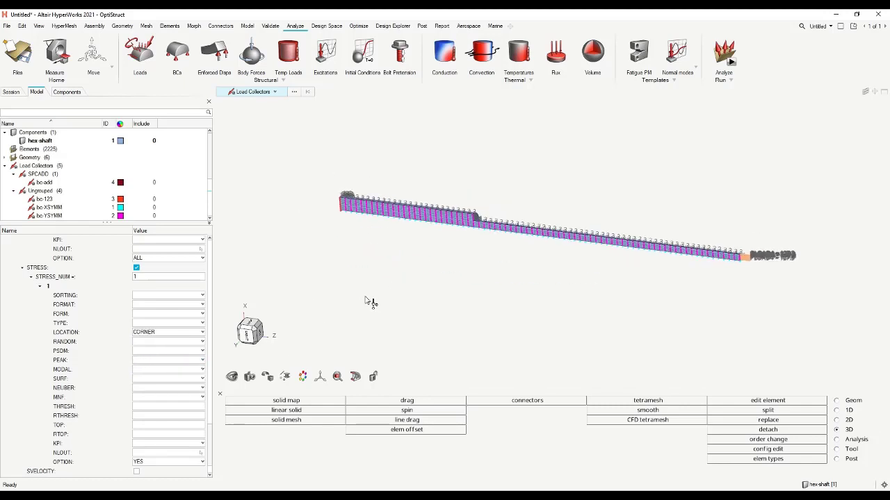
scroll(369, 301, "down", 1)
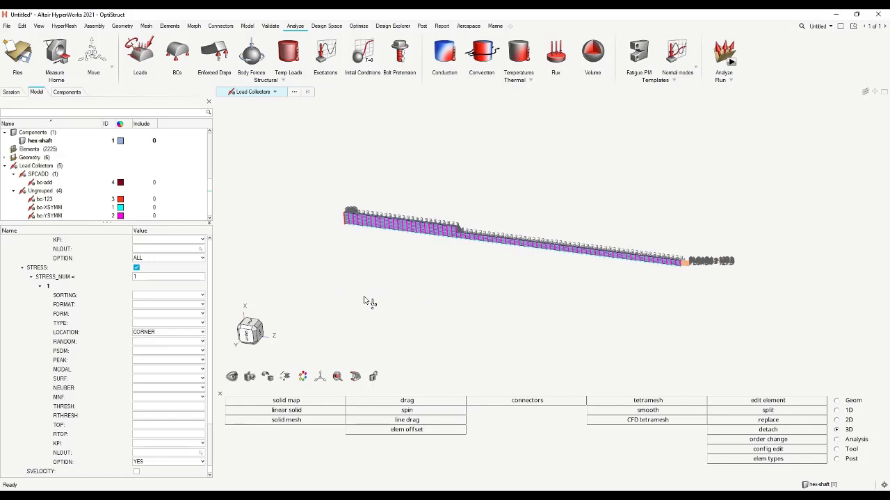
left_click_drag(108, 221, 105, 353)
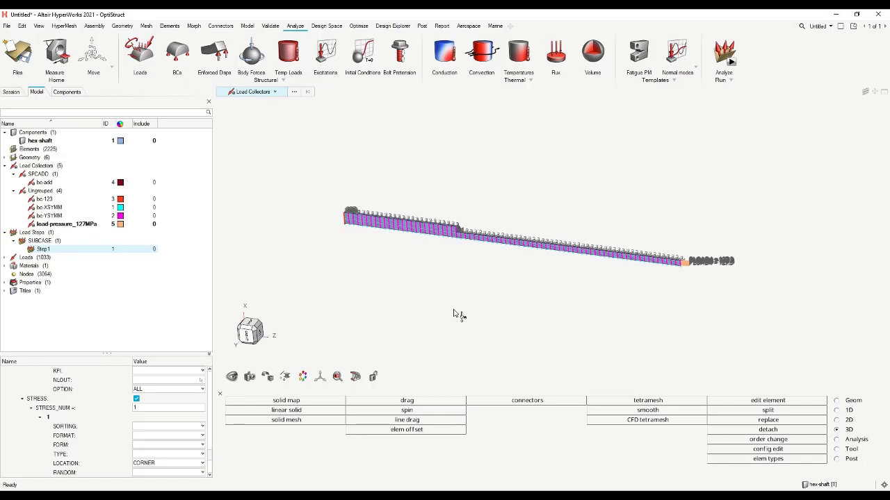
scroll(440, 277, "up", 1)
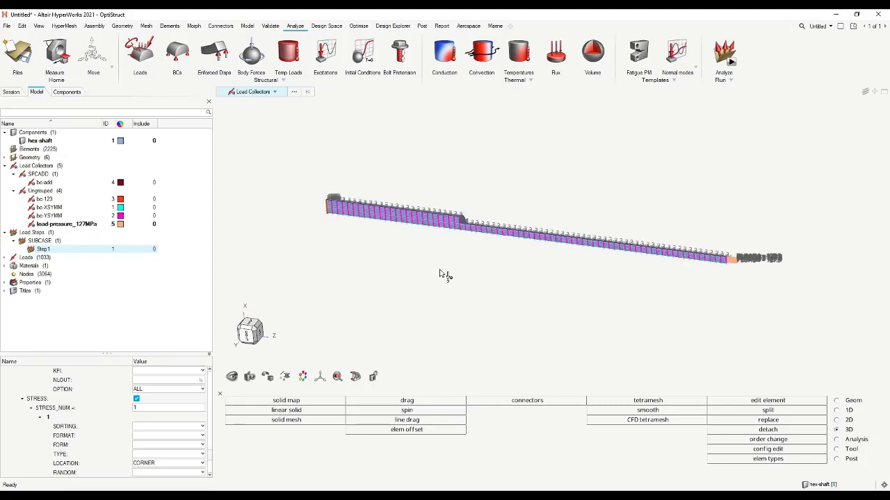
right_click_drag(440, 274, 445, 306)
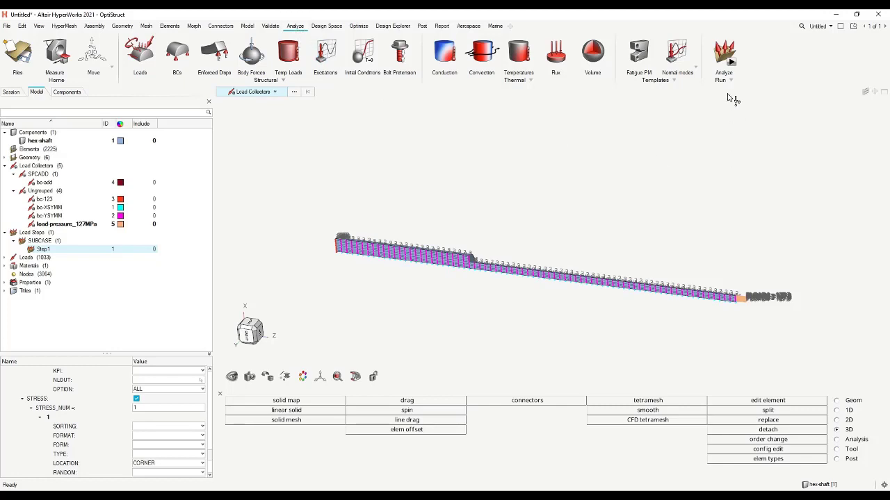
Open the OptiStruct run settings and save the input file as shaft in a new folder named shaft.
left_click(735, 65)
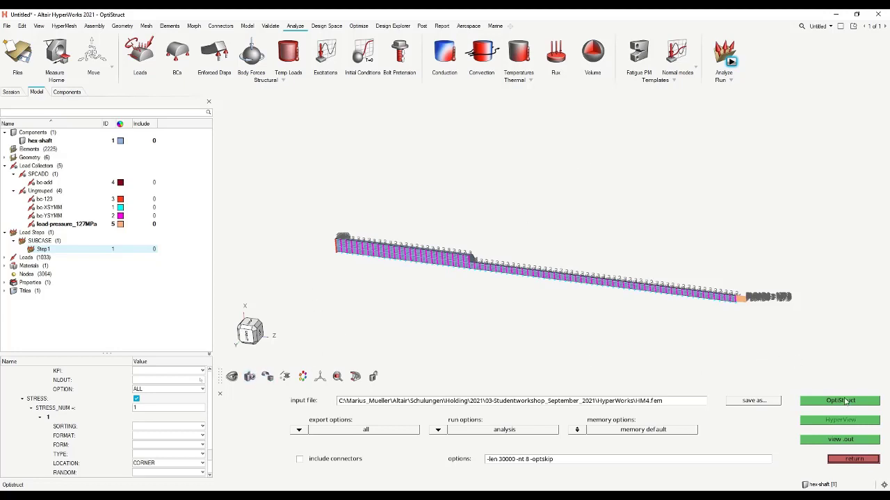
left_click(748, 401)
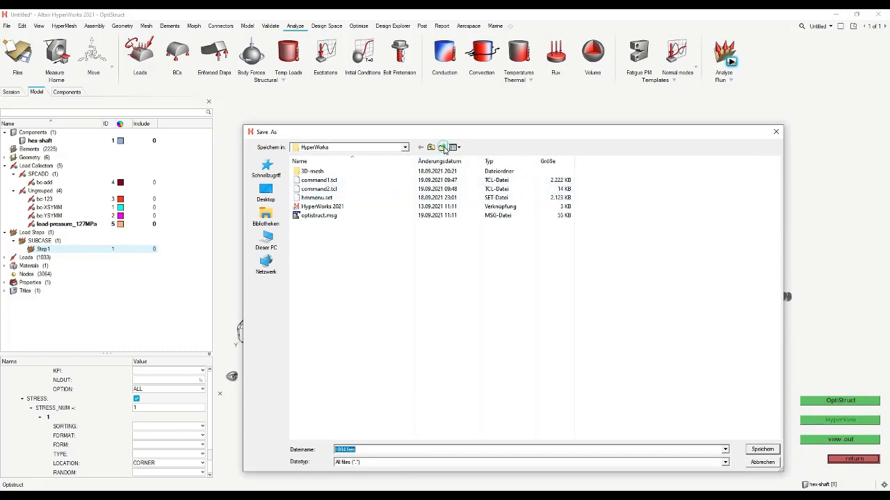
left_click(442, 147)
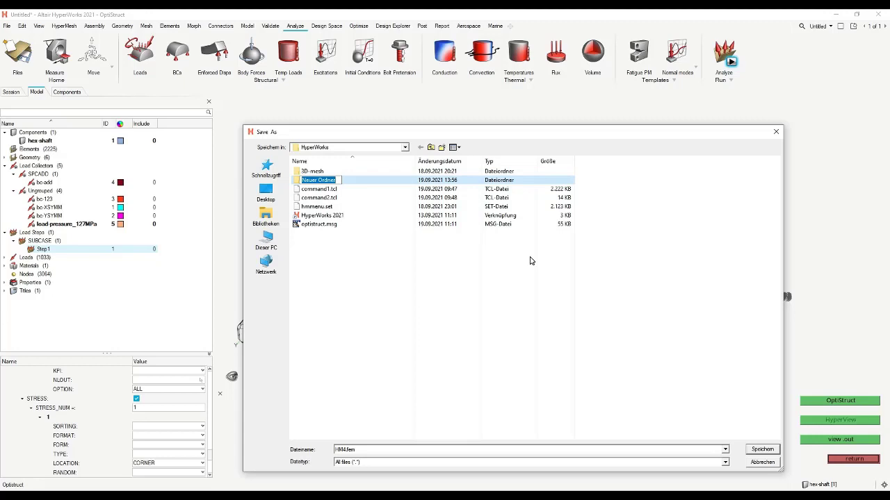
type("shaft")
key("Return")
key("Return")
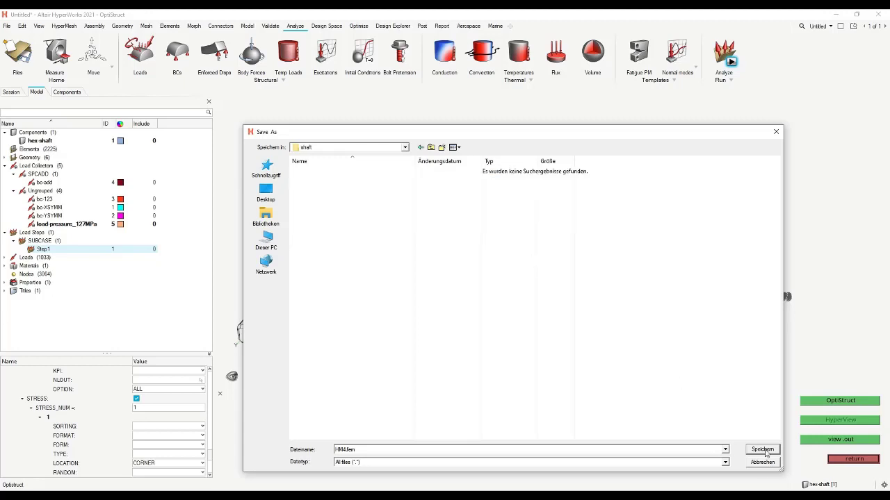
double_click(385, 450)
type("shaft")
key("Return")
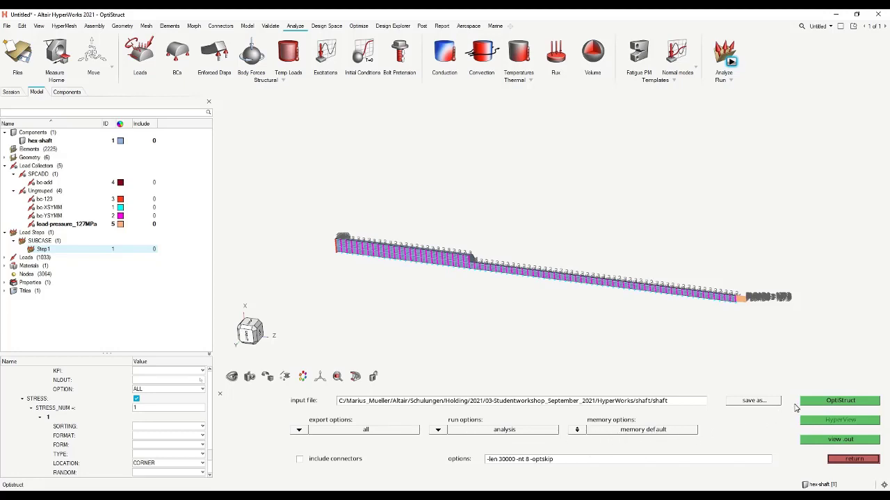
Run the OptiStruct analysis, enlarge the solver view to read the maximum displacement in the summary, and close it.
left_click(822, 403)
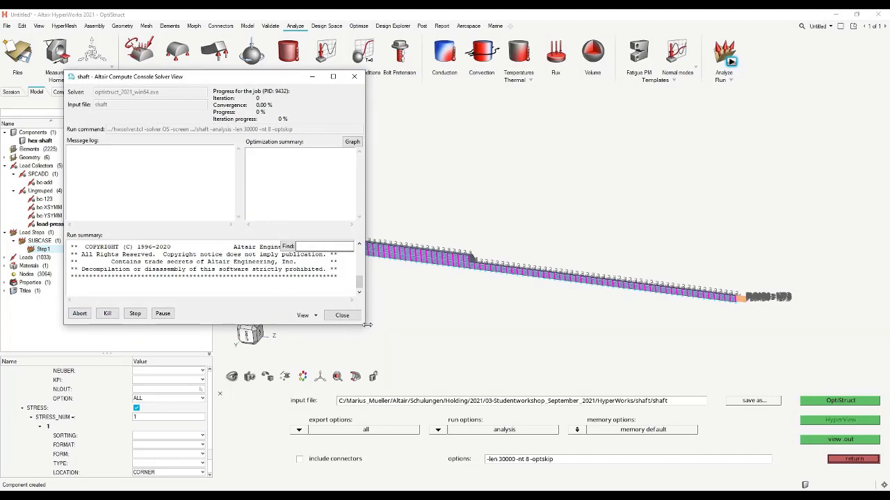
left_click_drag(365, 325, 578, 429)
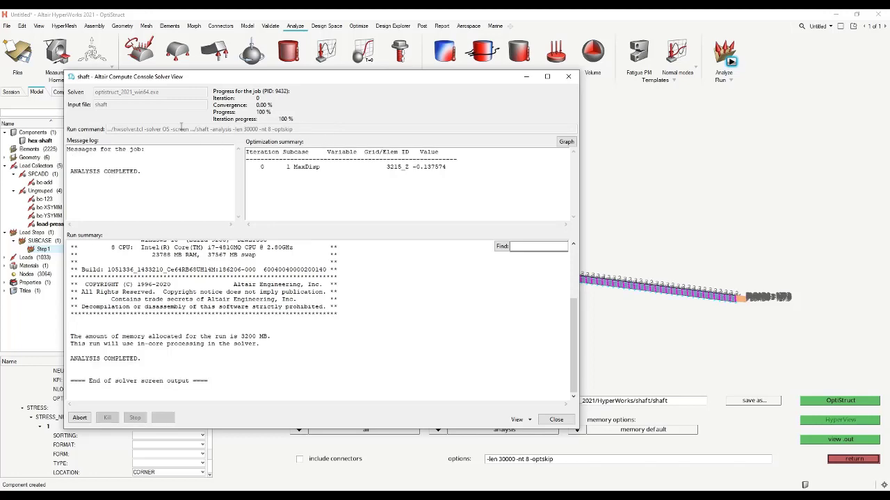
left_click_drag(450, 170, 289, 160)
left_click(325, 183)
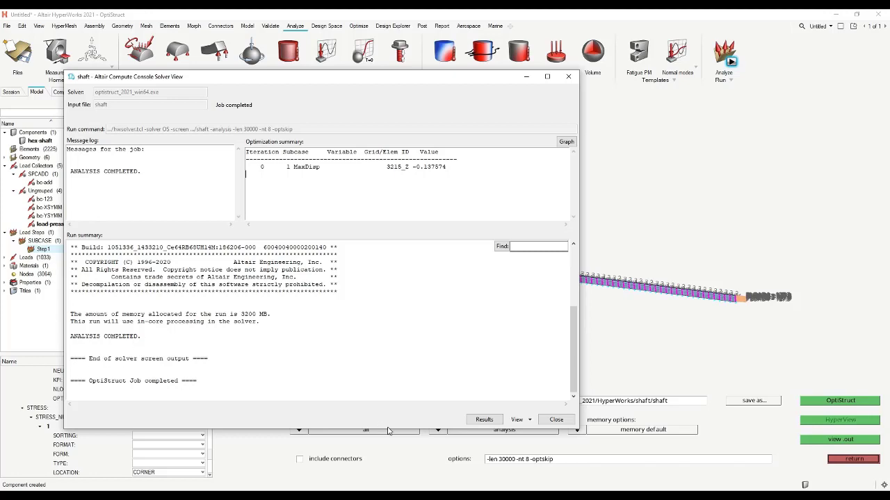
left_click(556, 420)
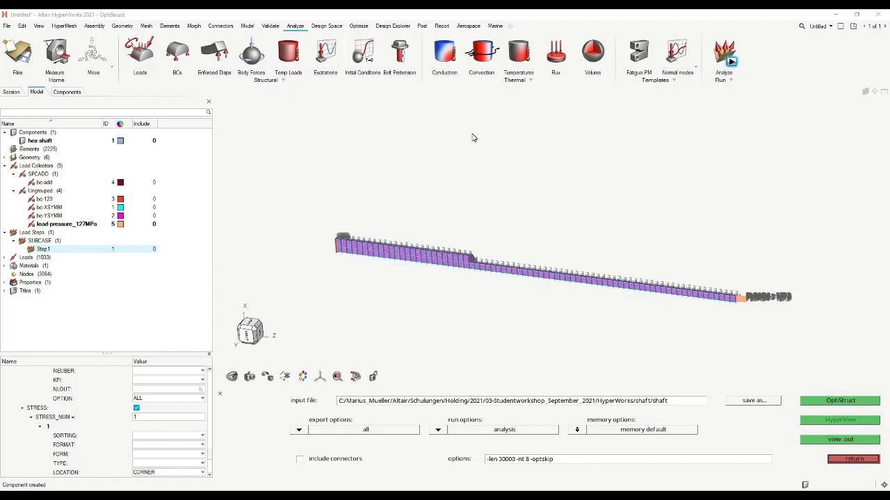
Switch to the shaft results folder in File Explorer, open shaft.spcf in Notepad++ and examine the constraint forces from the file's start.
key("alt+Tab")
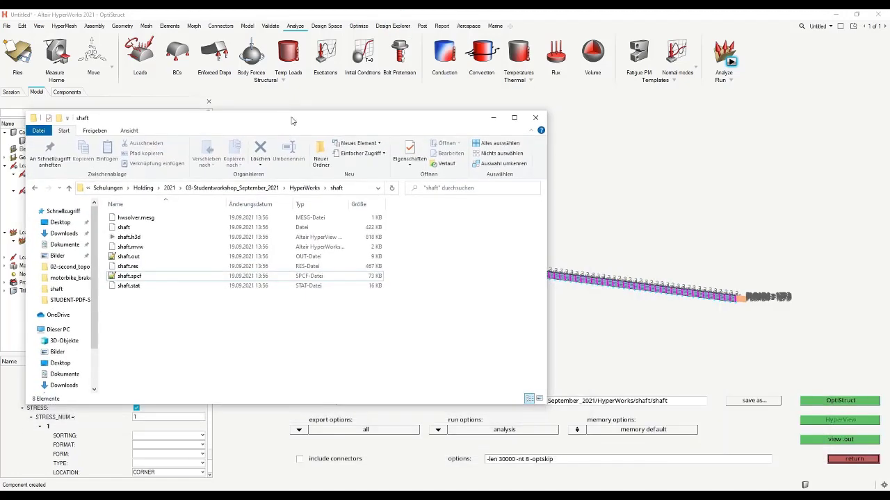
left_click(512, 118)
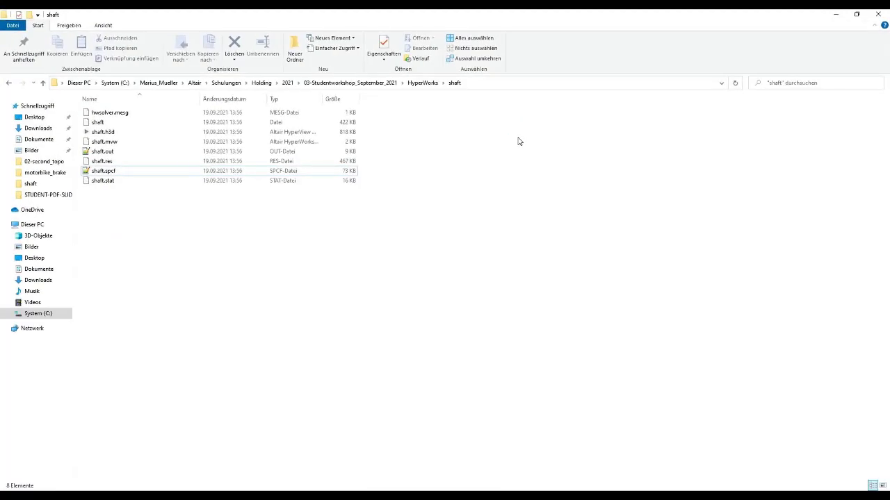
double_click(136, 174)
scroll(176, 200, "up", 8)
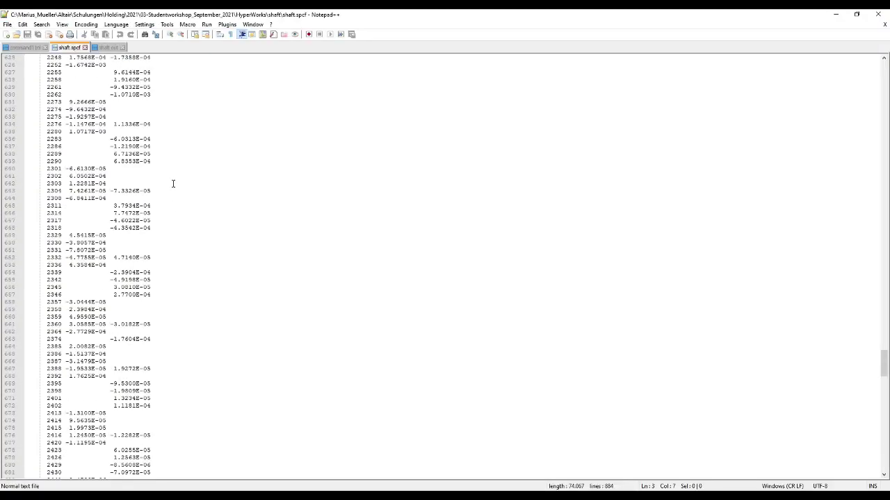
left_click(883, 352)
left_click_drag(883, 352, 887, 12)
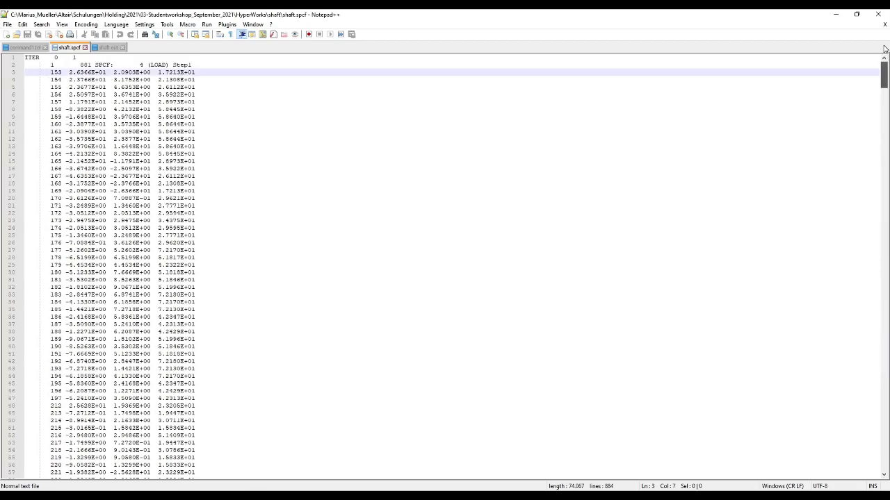
Examine the nodal constraint forces in shaft.spcf through to the SUM line at the file's end, and close Notepad++.
left_click(212, 76)
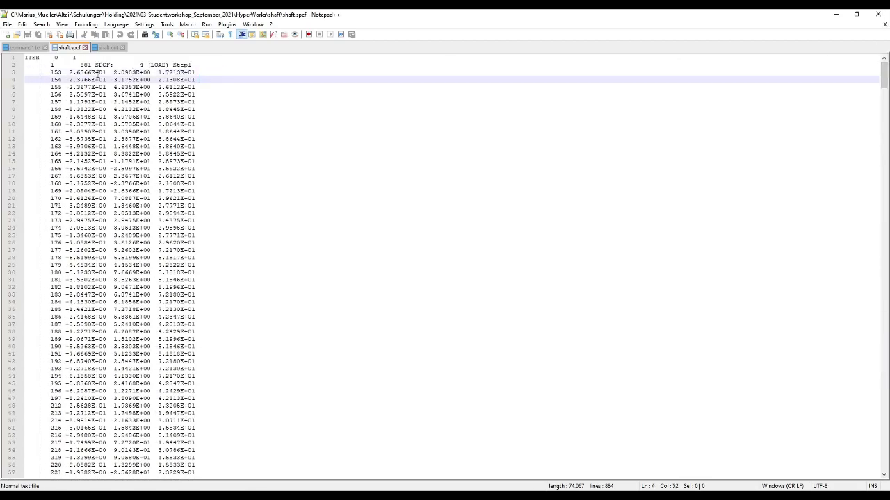
left_click(59, 72)
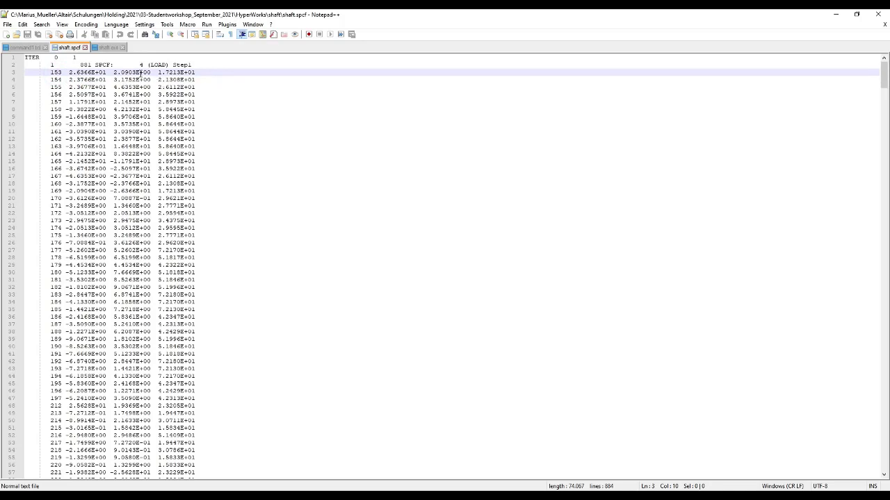
scroll(252, 135, "down", 10)
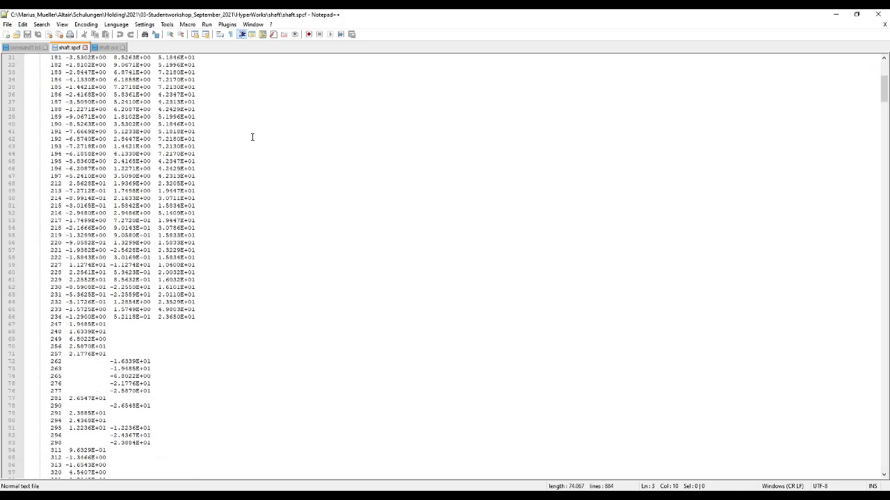
scroll(252, 136, "down", 1)
scroll(250, 135, "down", 9)
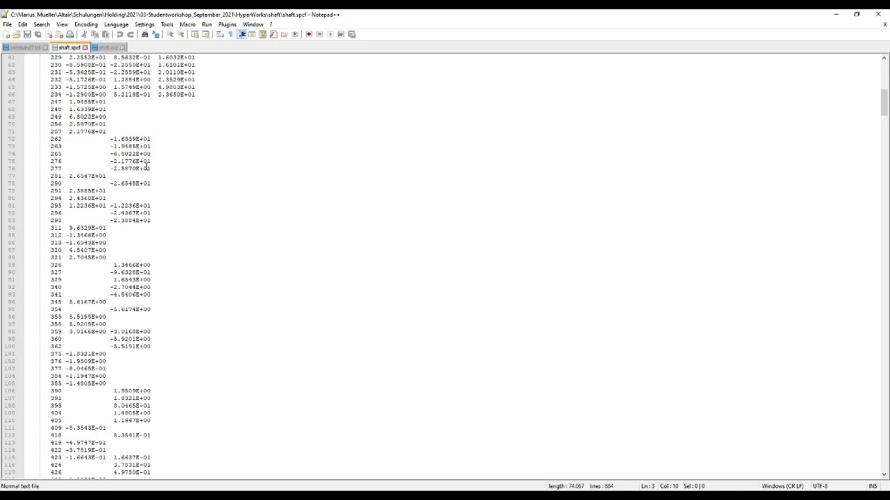
left_click(157, 163)
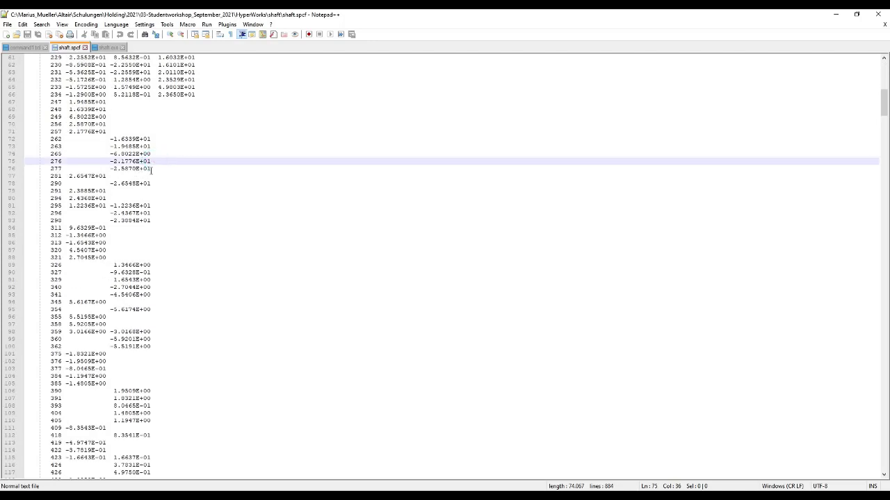
left_click(94, 191)
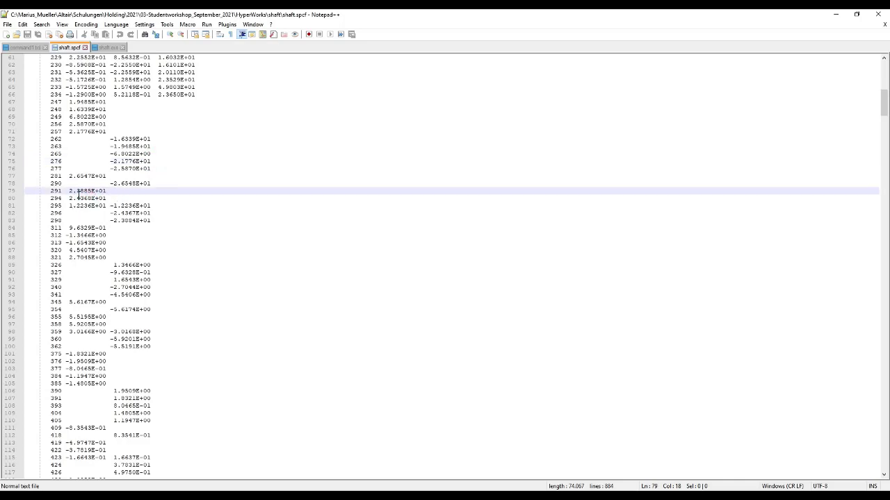
scroll(79, 194, "down", 20)
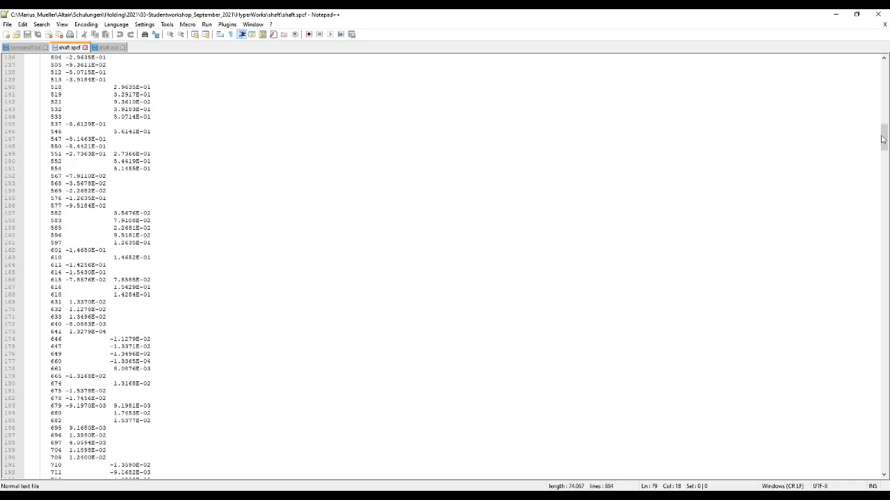
left_click_drag(882, 139, 881, 460)
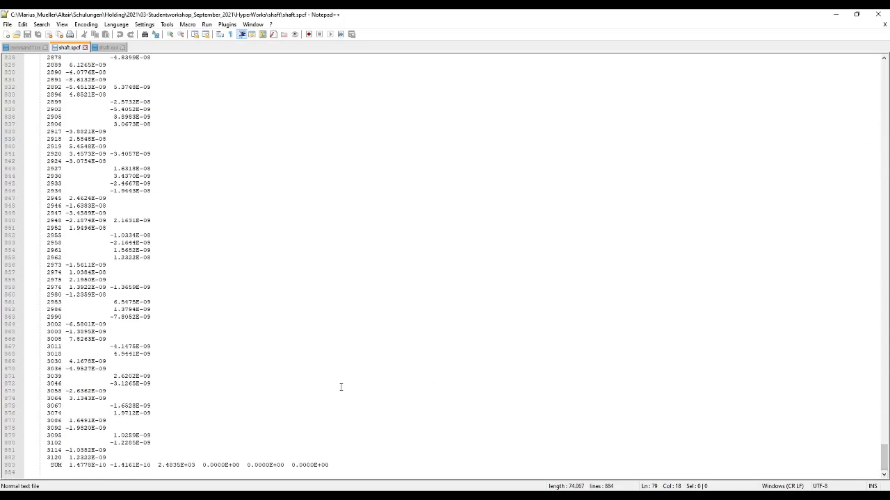
left_click(361, 467)
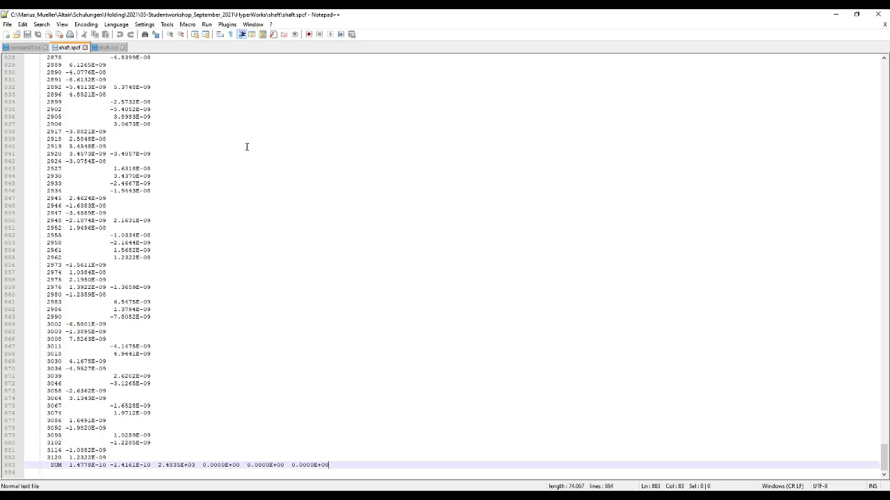
left_click(875, 15)
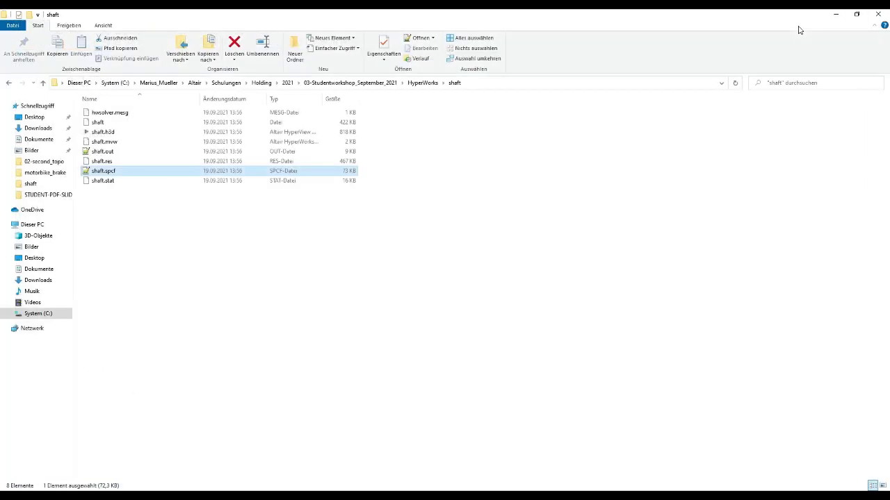
Switch back to HyperWorks, split the page into two side-by-side windows with HyperView in the second, and close its empty lower panel.
key("alt+Tab")
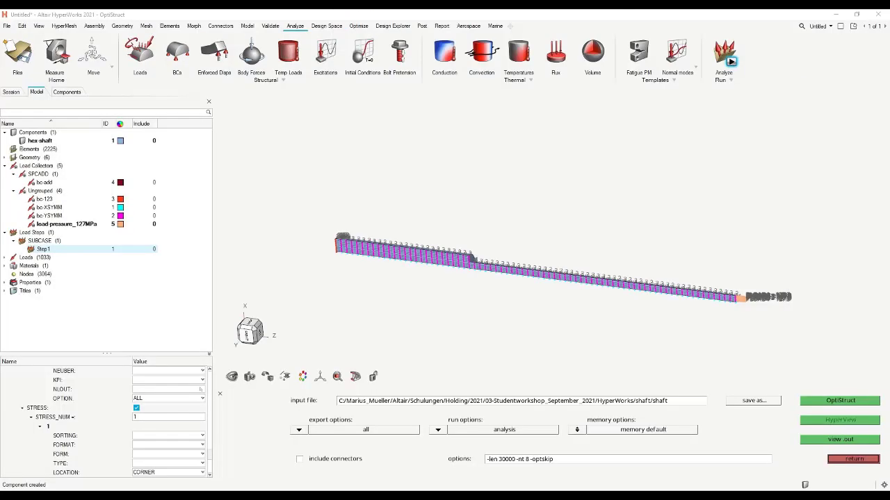
left_click(714, 96)
left_click(843, 28)
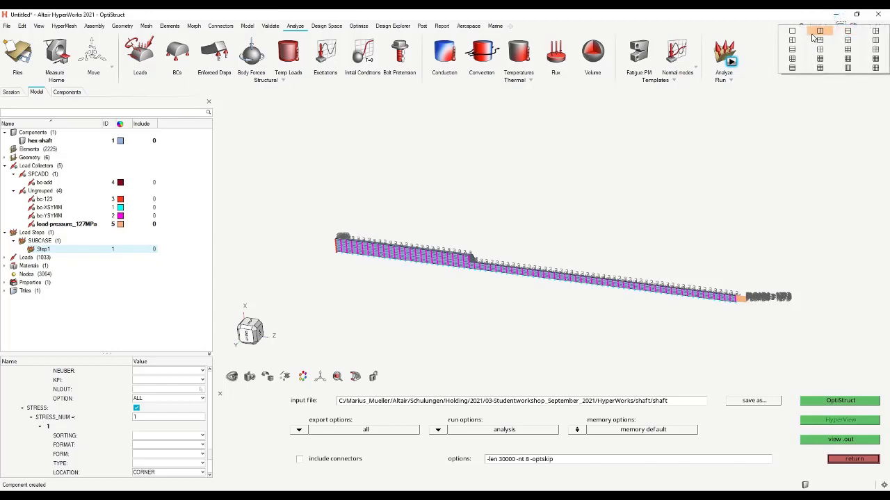
left_click(814, 36)
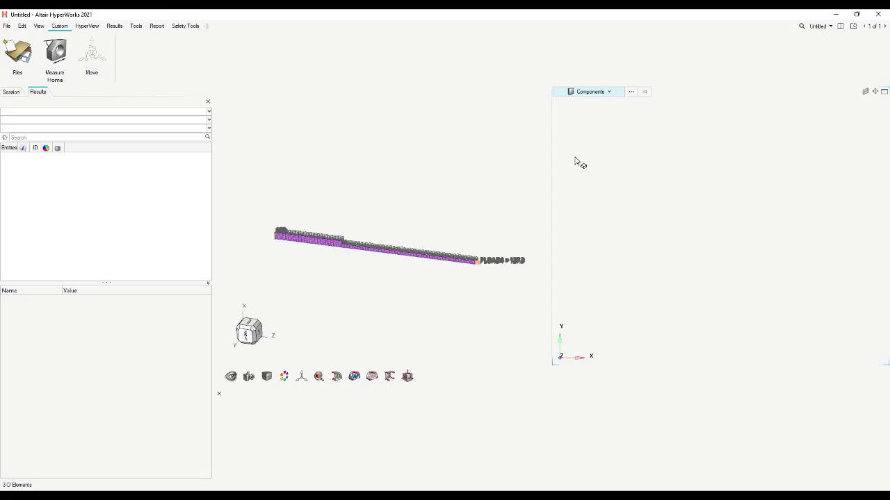
left_click(114, 27)
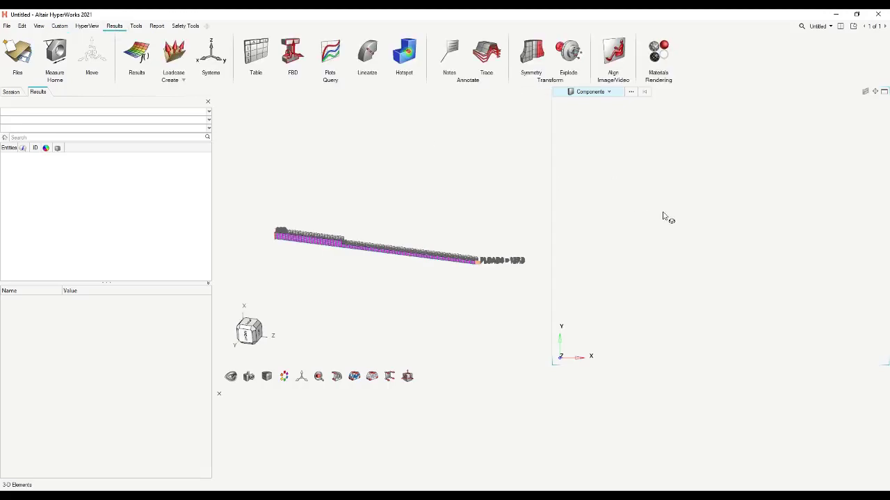
left_click(219, 394)
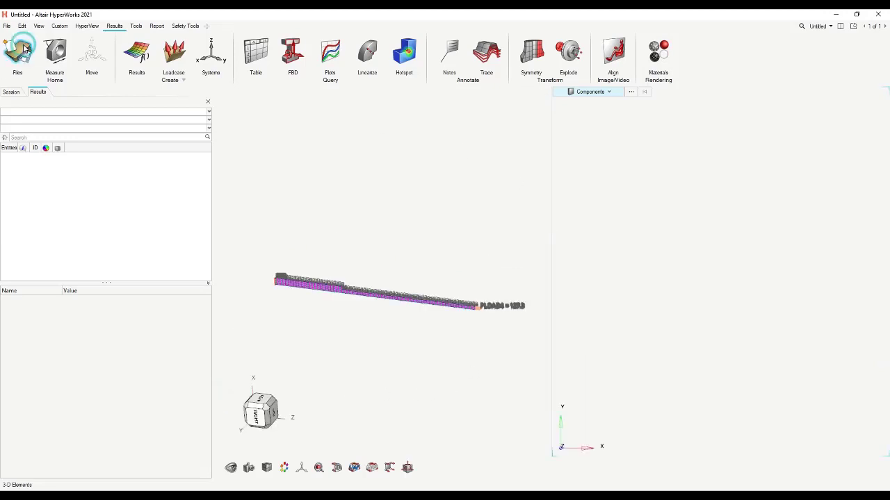
Load shaft.h3d from the shaft folder as both model and results into the HyperView window.
left_click(25, 48)
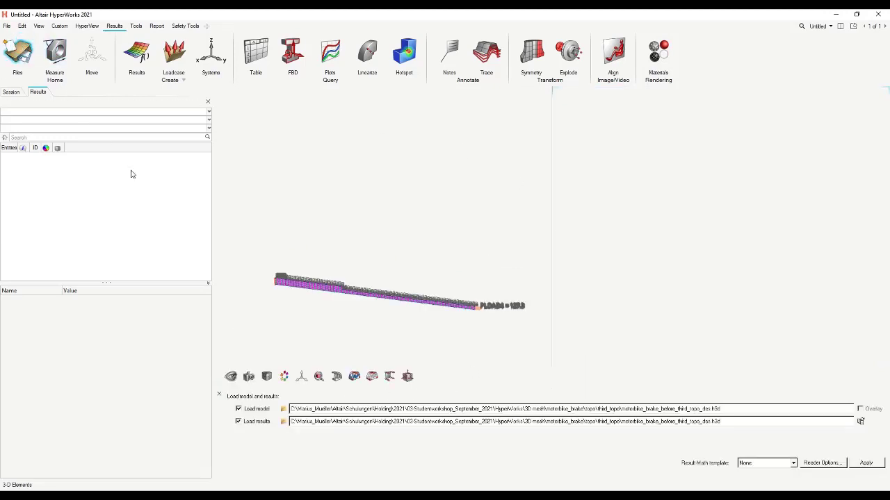
left_click(284, 411)
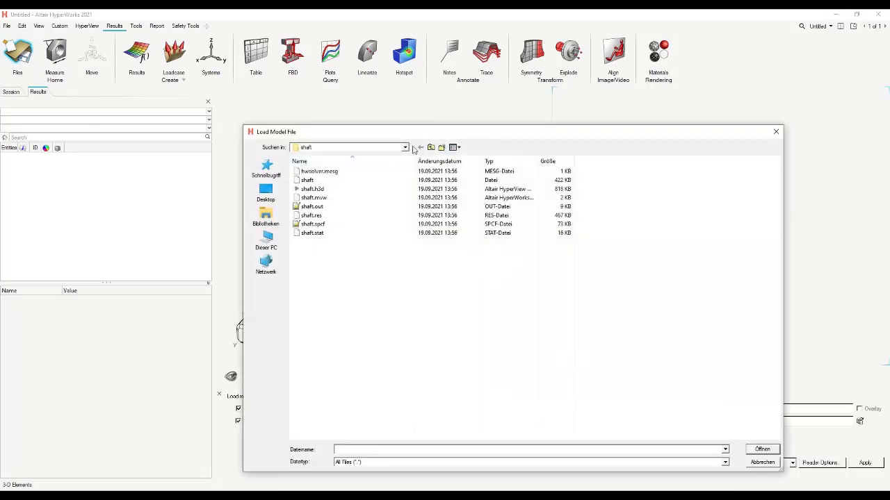
double_click(338, 190)
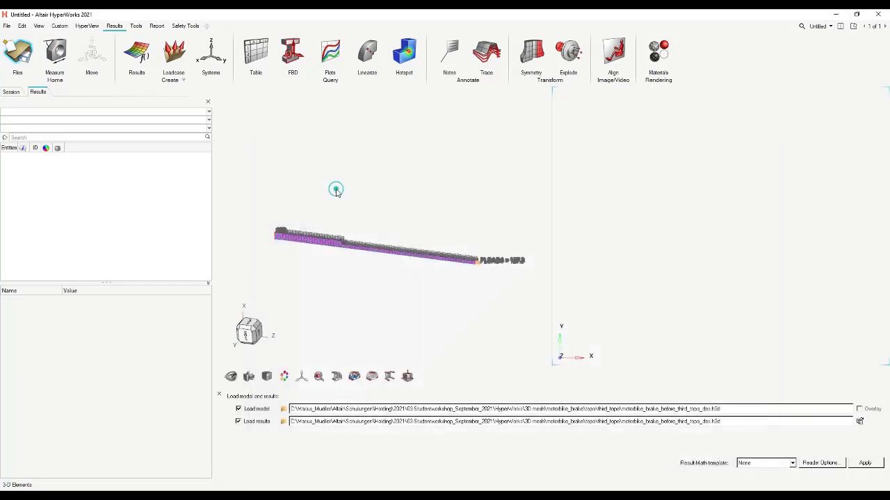
left_click(867, 465)
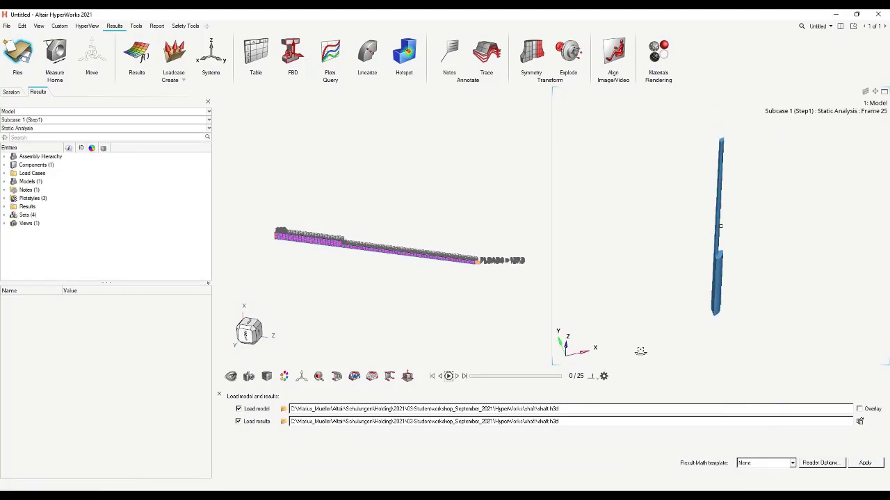
Set the result animation to frame 6 and maximize the HyperView window with the shaft seen from the side.
left_click_drag(667, 211, 618, 326, "ctrl")
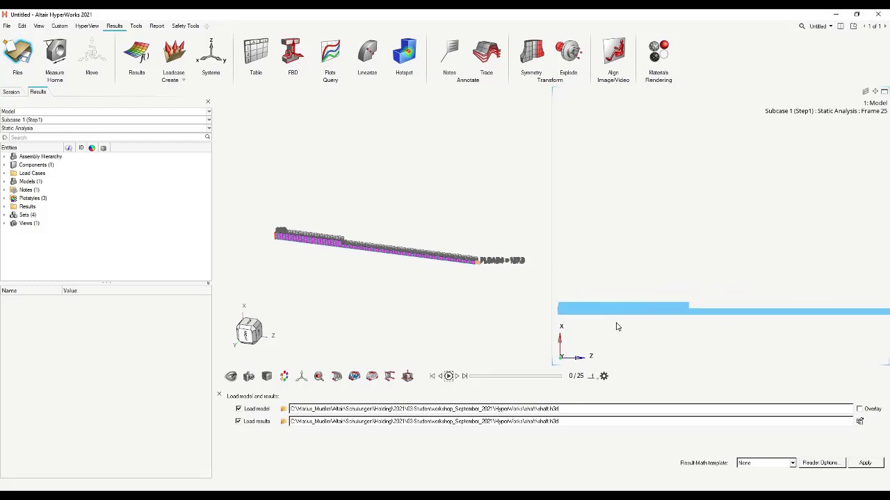
left_click(470, 377)
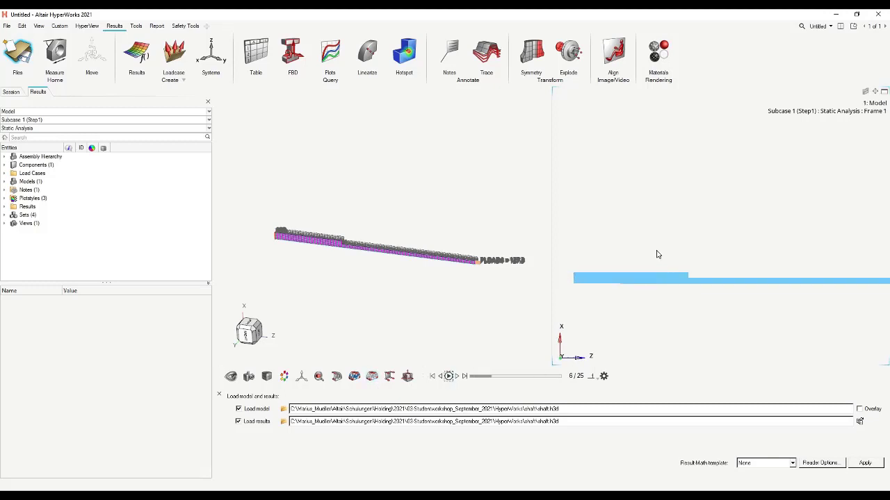
left_click(884, 93)
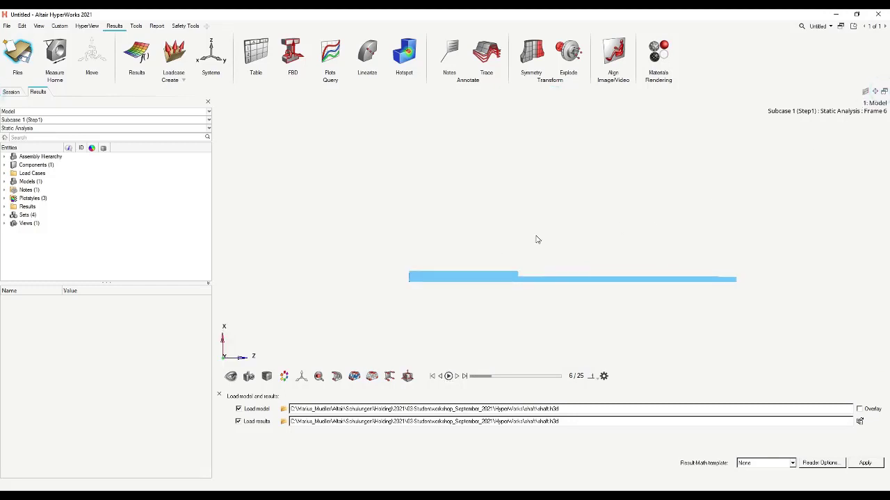
Display the shaft as shaded elements with mesh lines, filling the view with its full length.
mouse_move(267, 376)
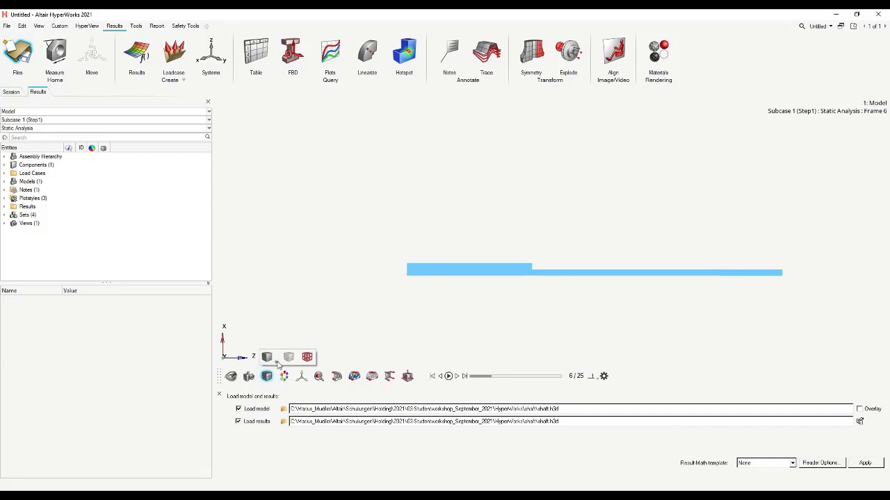
left_click(276, 362)
left_click(274, 372)
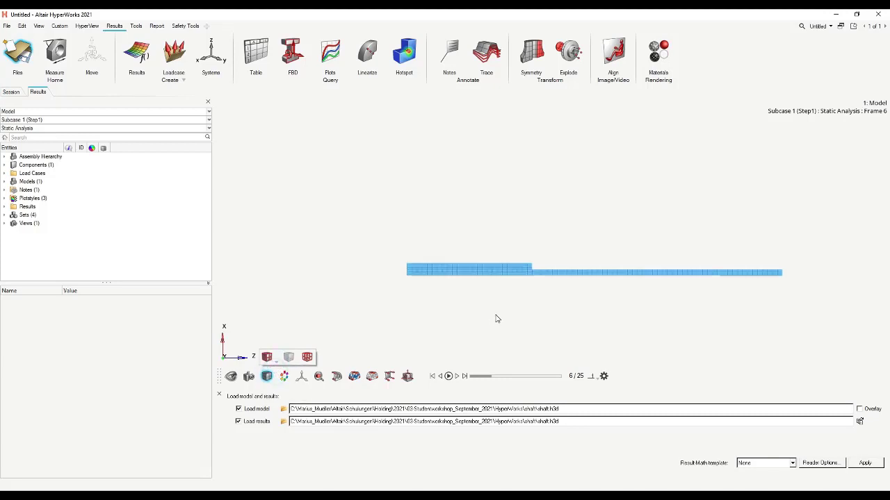
scroll(496, 314, "up", 4)
middle_click_drag(540, 300, 466, 292)
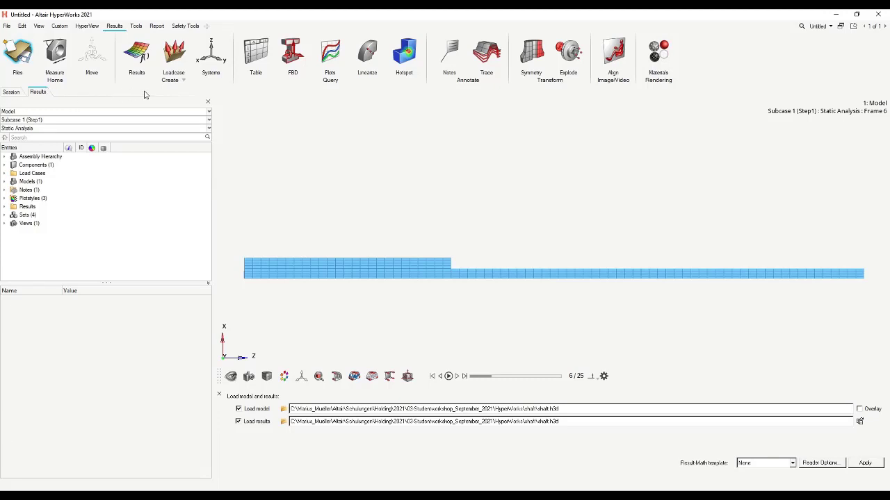
Examine the subcase selection, the Assembly Hierarchy and Components in the results browser, and the available standard views.
left_click(52, 120)
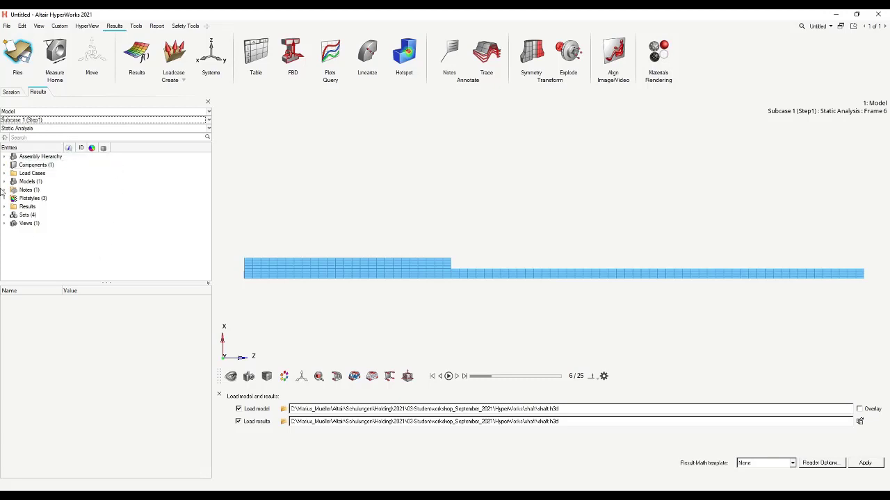
left_click(5, 157)
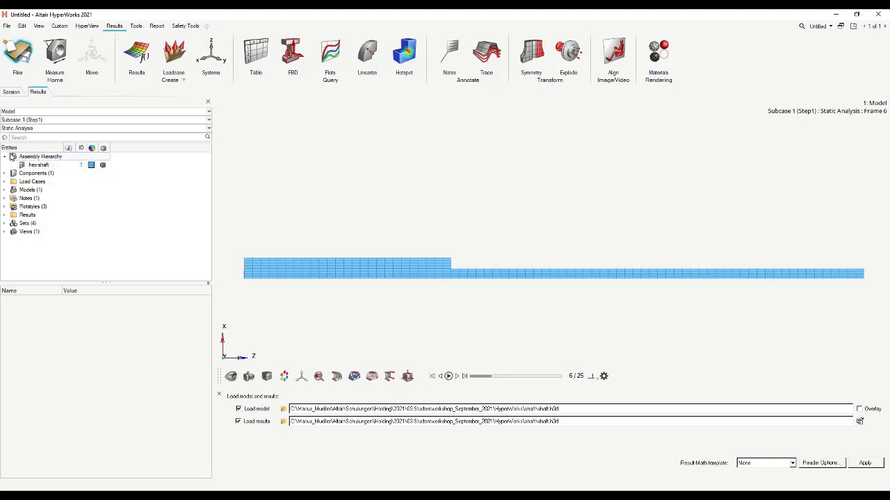
left_click(4, 173)
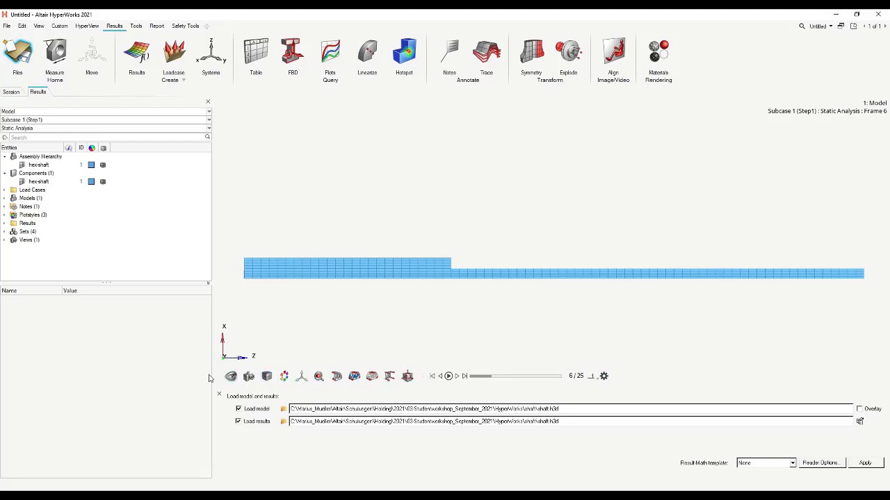
left_click(303, 378)
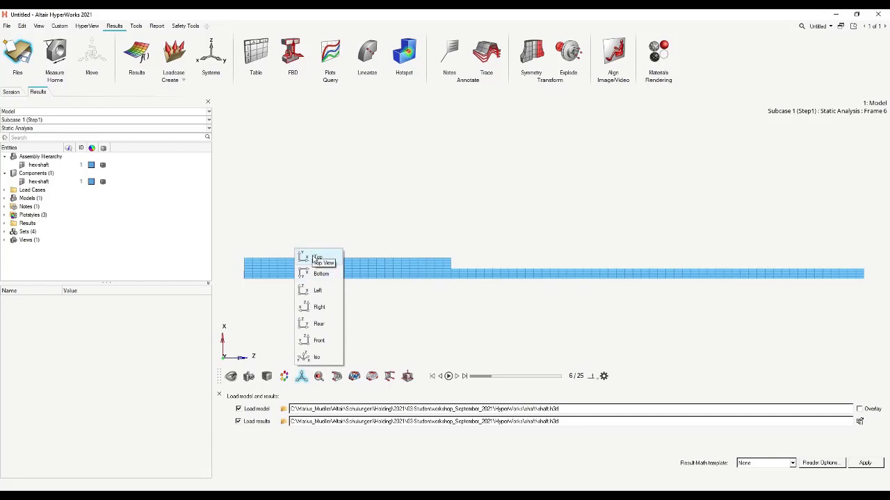
left_click(376, 309)
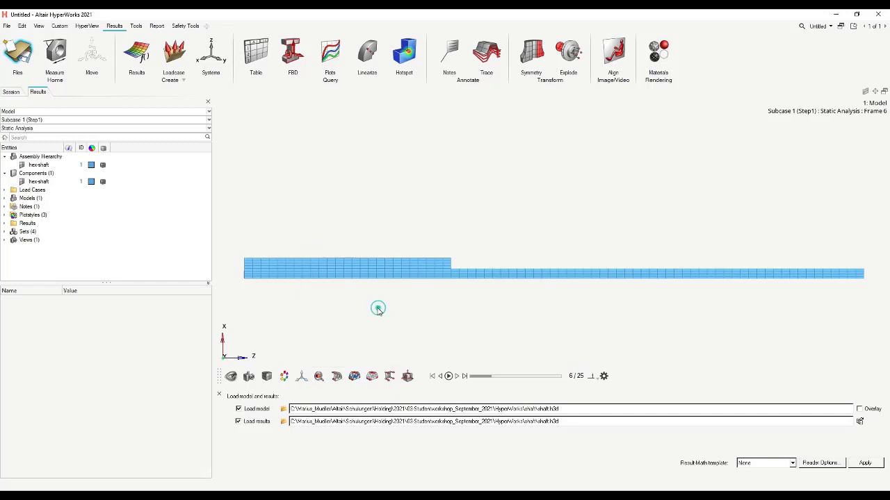
Add a Y Axis section cut through the shaft with its base at Y 4.2, and set the animation to frame 20.
left_click(340, 379)
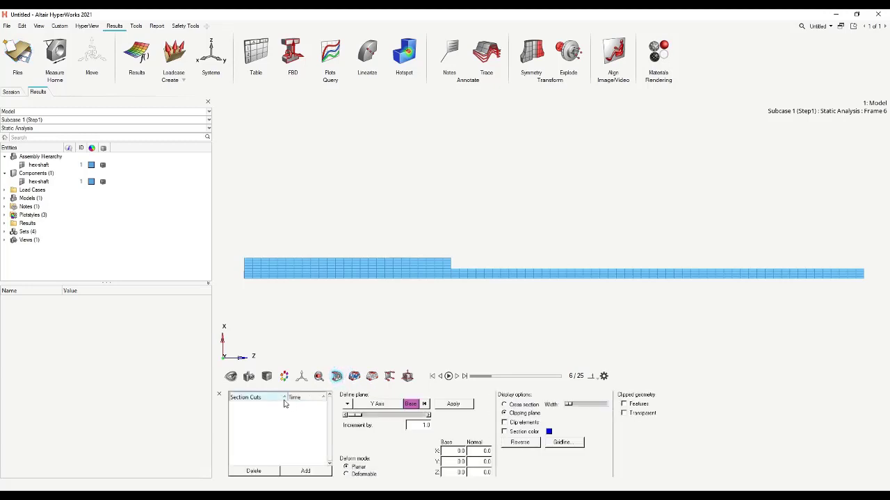
left_click(293, 472)
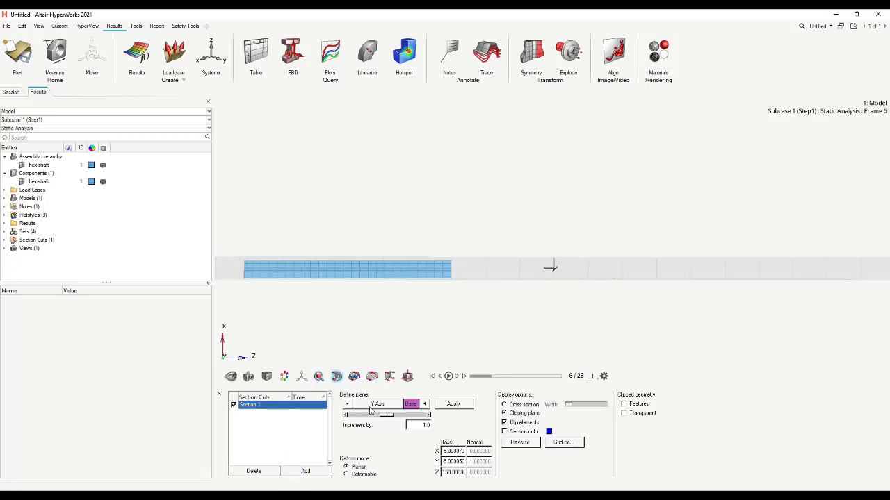
mouse_move(389, 416)
left_mouse_down()
mouse_move(352, 419)
mouse_move(415, 420)
mouse_move(393, 419)
left_mouse_up()
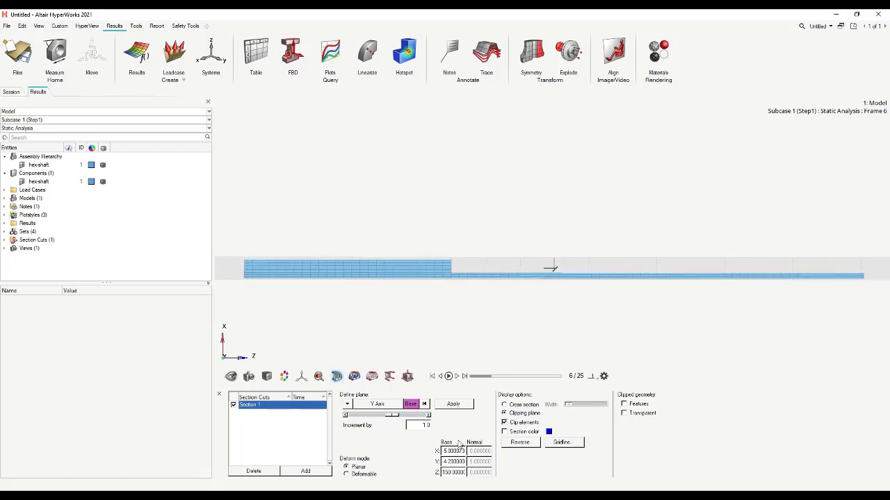
left_click(534, 376)
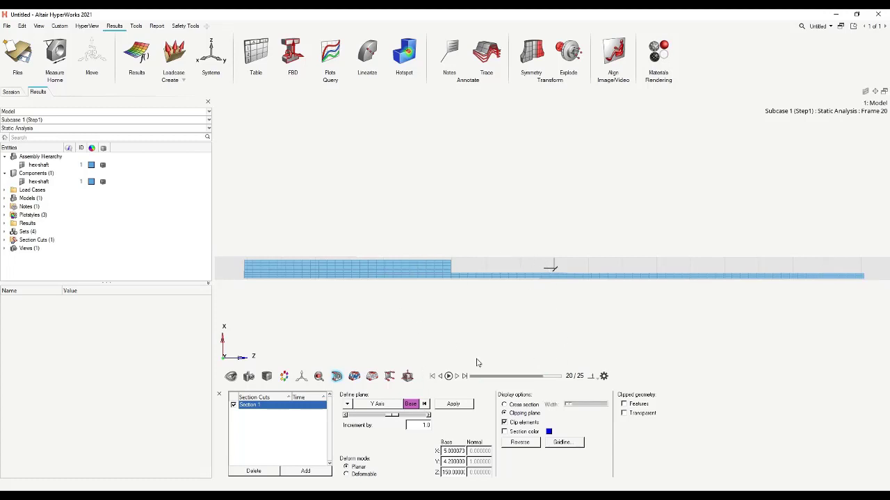
Switch Section 1 to a Z Axis cut and move its base to Z 144.
left_click(346, 404)
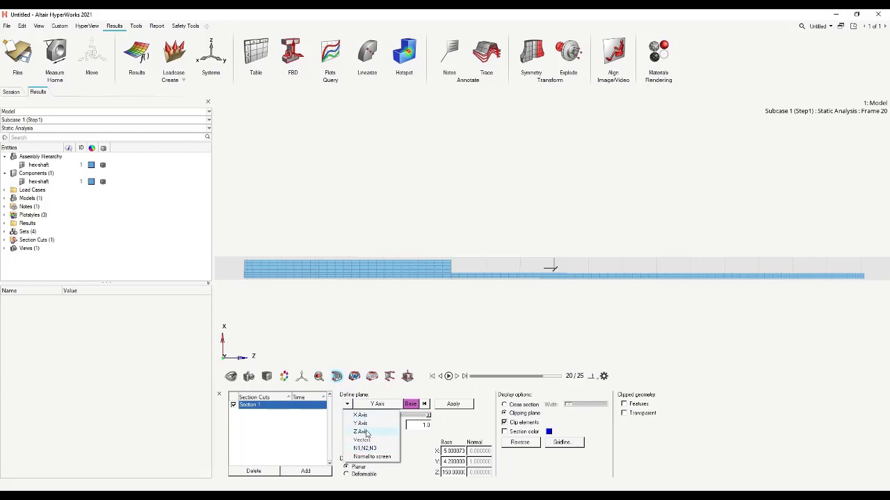
left_click(360, 432)
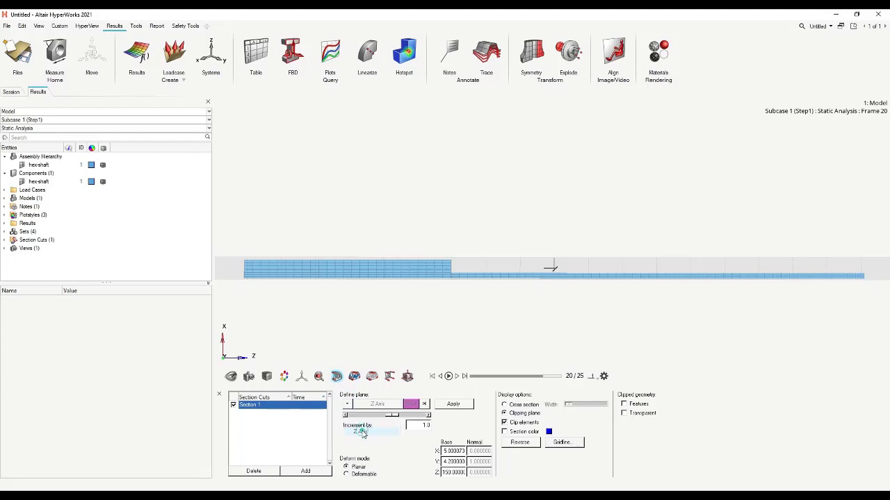
mouse_move(393, 415)
left_mouse_down()
mouse_move(381, 414)
mouse_move(420, 419)
mouse_move(367, 415)
mouse_move(386, 417)
left_mouse_up()
left_click(419, 415)
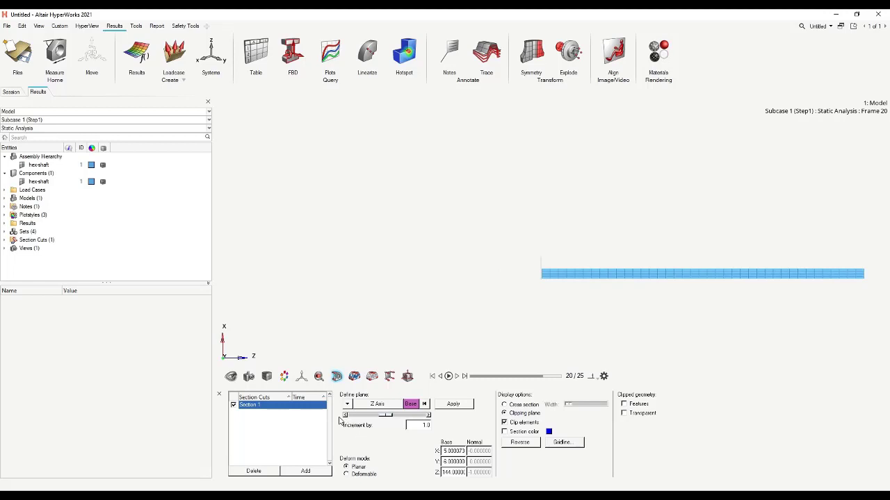
Delete Section 1 and contour the shaft with the Displacement (v) result, component Mag.
left_click(255, 471)
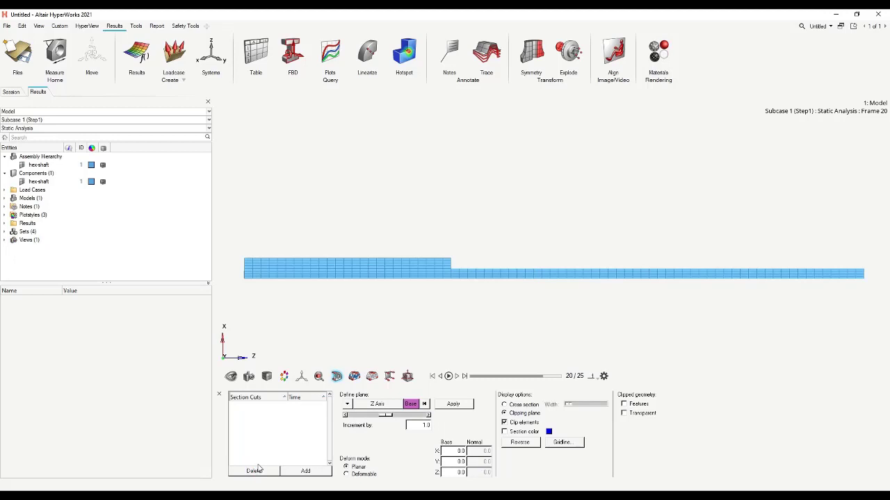
left_click(354, 376)
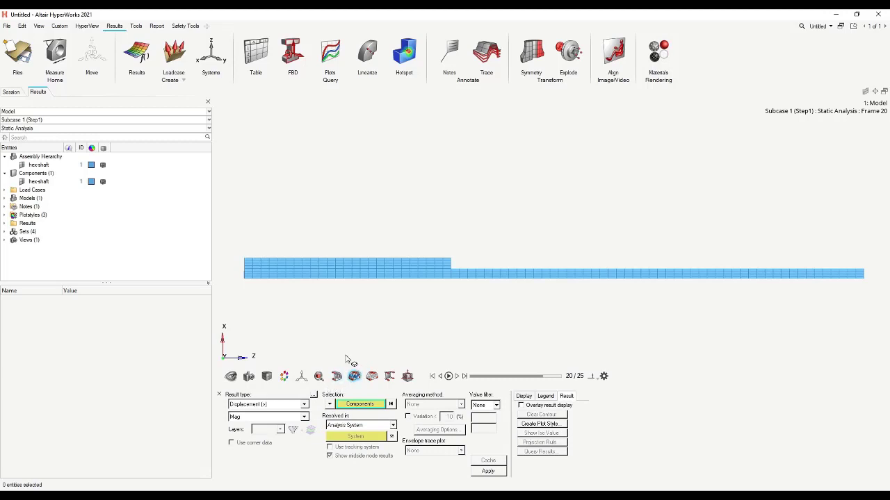
left_click(241, 418)
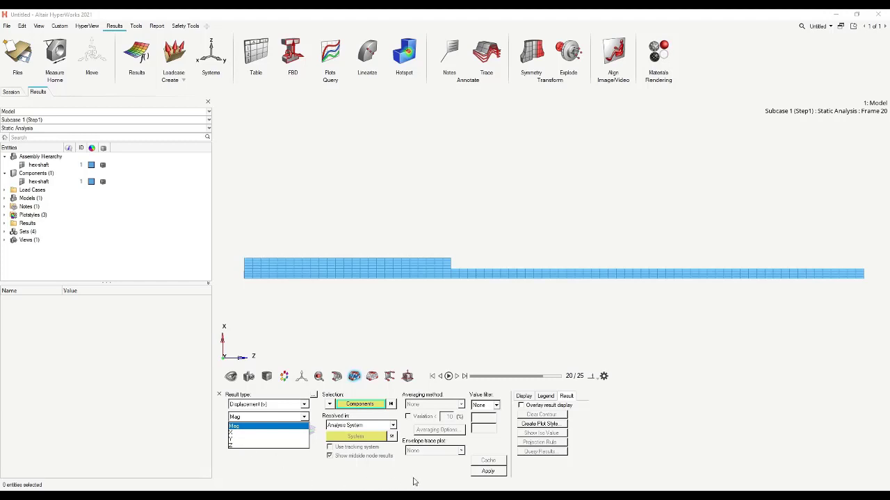
left_click(483, 472)
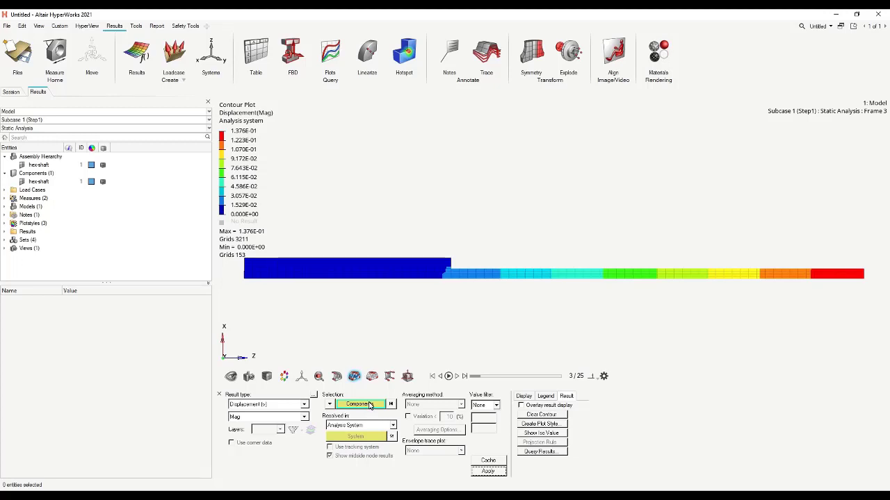
left_click(330, 405)
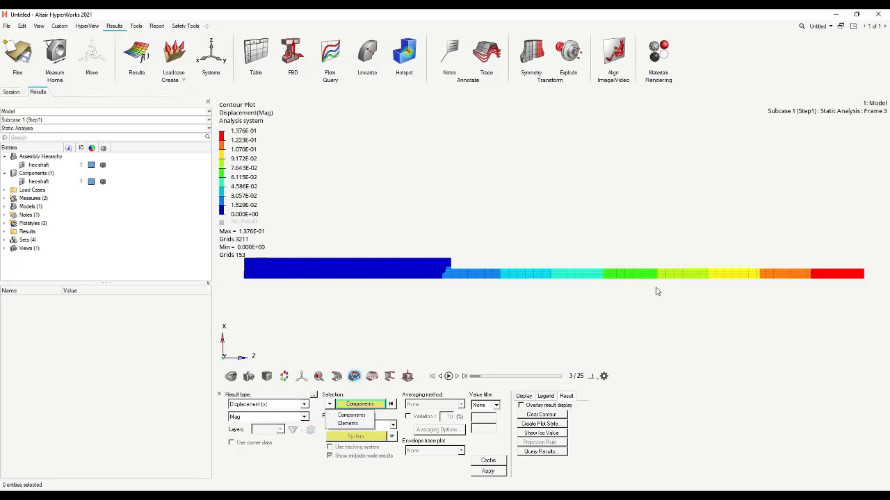
left_click(452, 335)
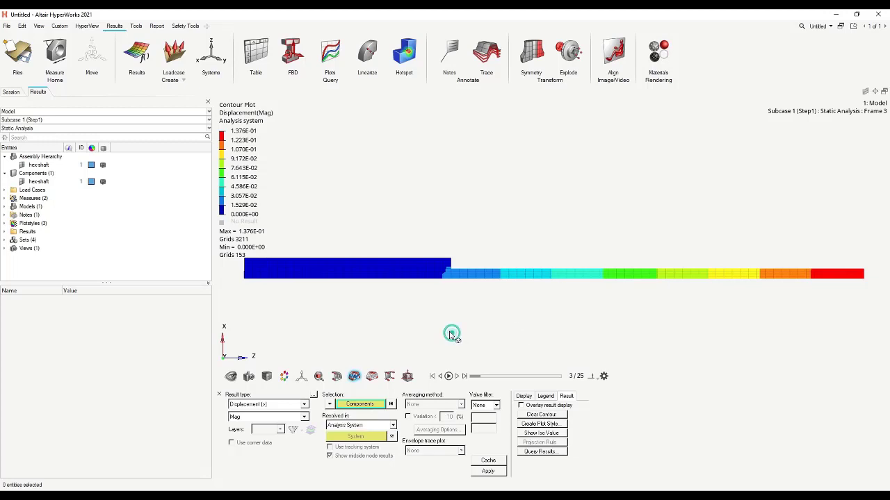
left_click(370, 426)
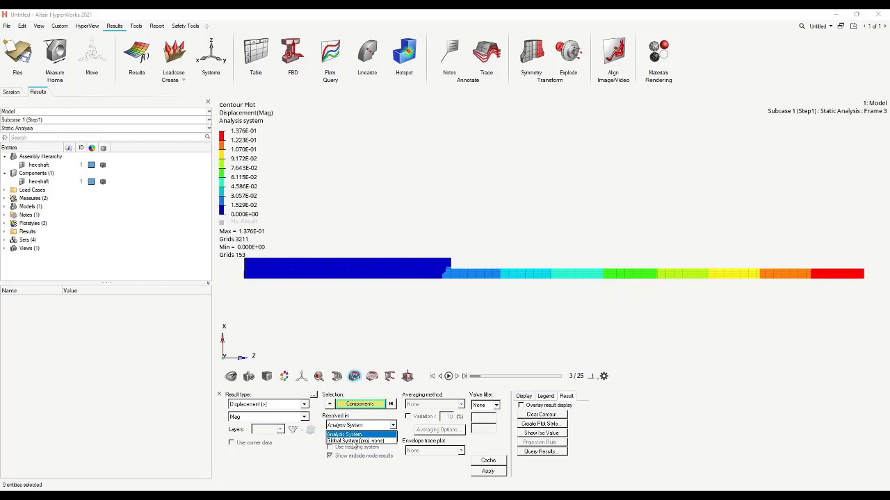
left_click(308, 449)
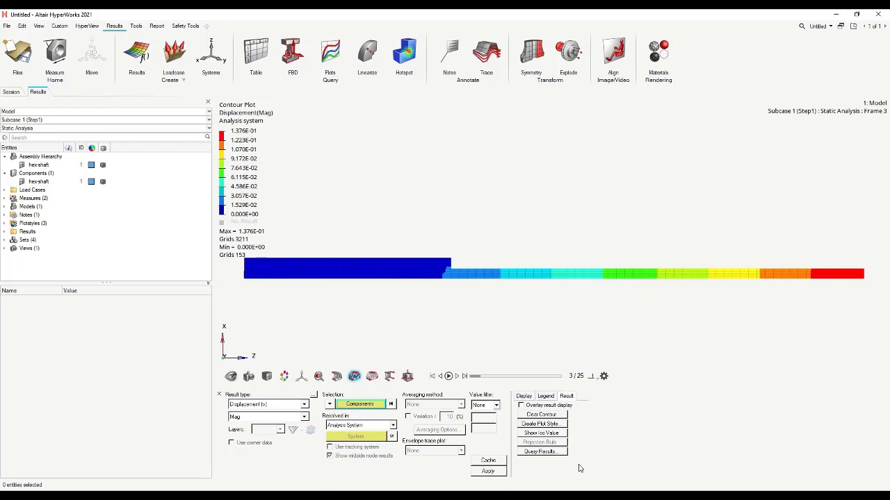
Open the Edit Legend settings and arrange the dialog and the shaft so the contour legend and the model are both in view.
left_click(545, 396)
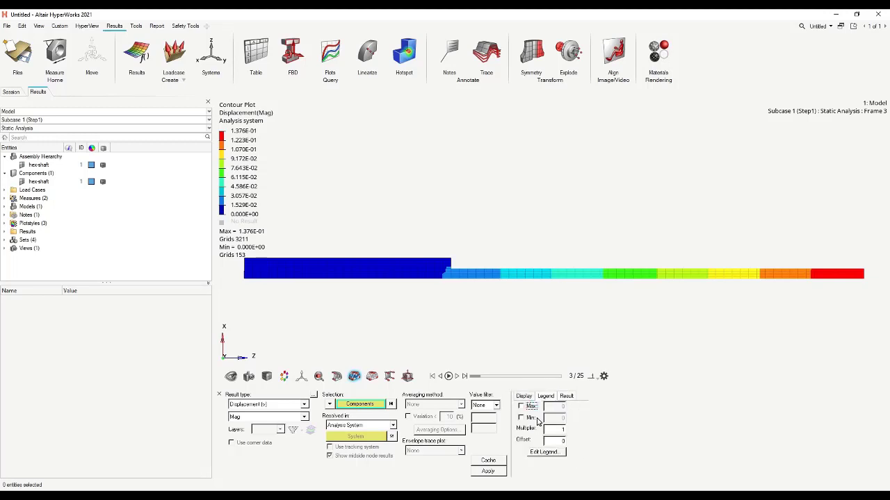
left_click(545, 453)
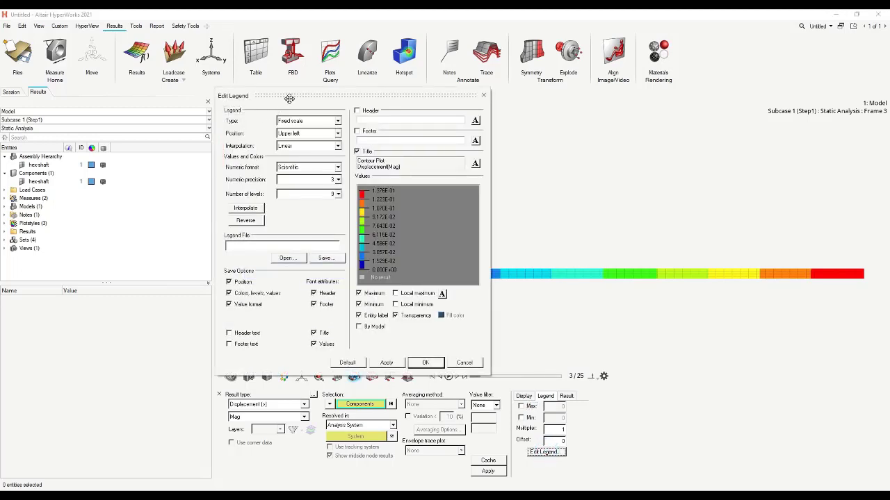
left_click_drag(289, 98, 106, 44)
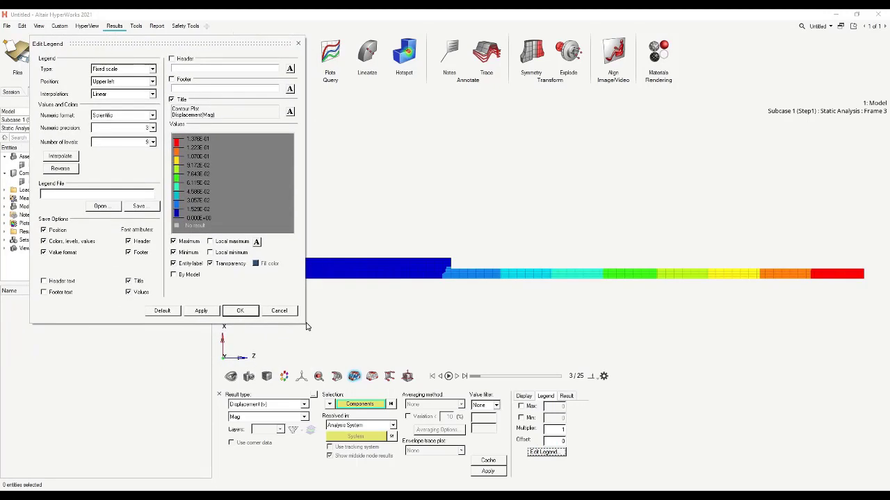
left_click(495, 309)
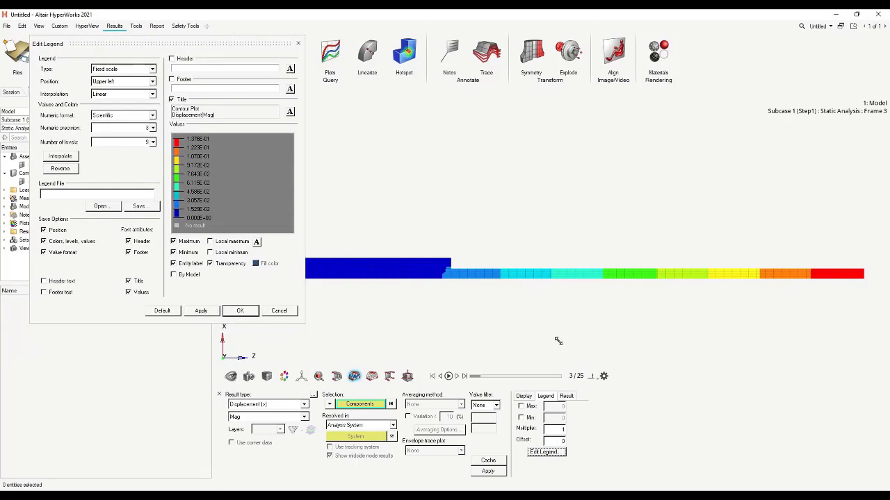
left_click(278, 311)
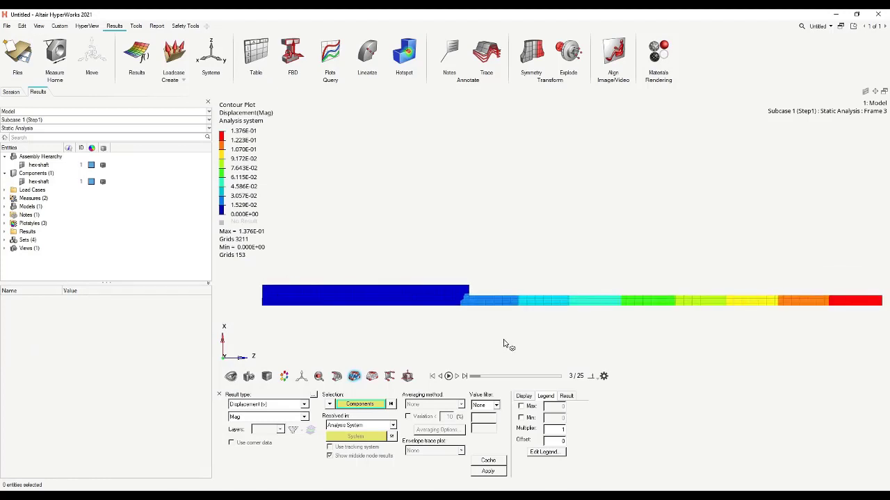
right_click_drag(506, 340, 572, 371, "ctrl")
left_click(545, 453)
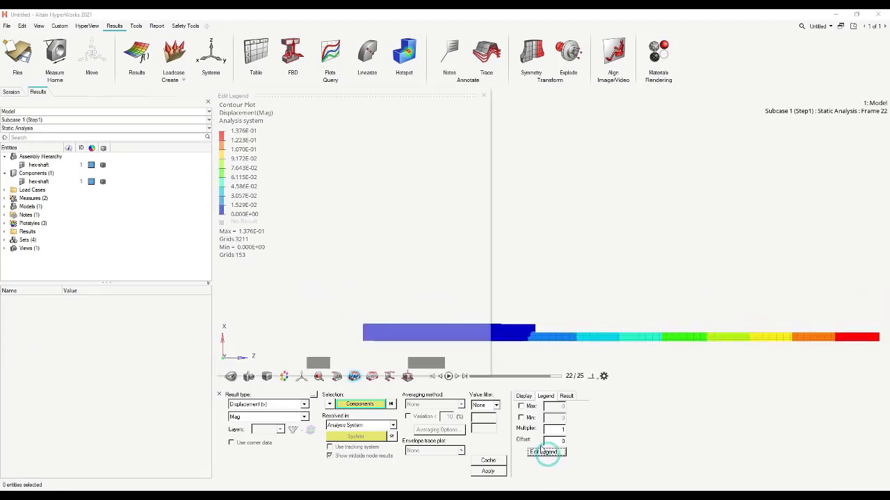
left_click_drag(442, 93, 669, 25)
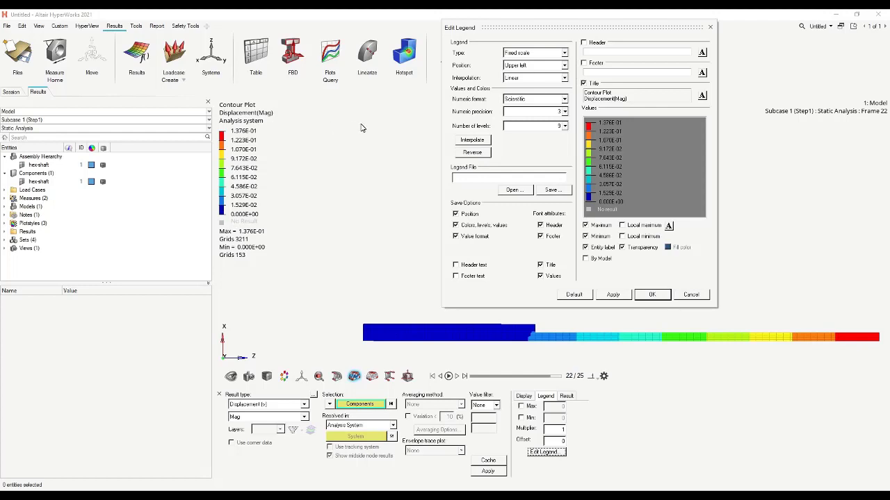
Set the legend to Linear interpolation, Fixed numeric format, numeric precision 2 and 8 levels, and apply it to the contour.
left_click(528, 79)
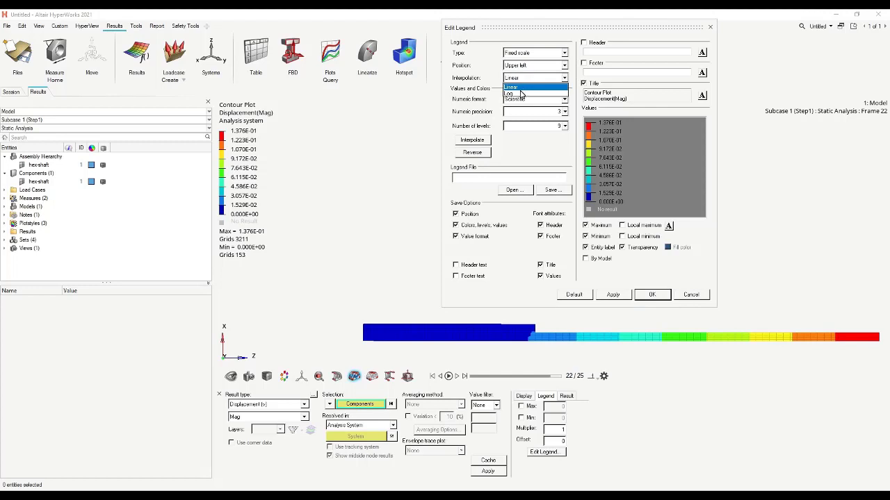
left_click(521, 87)
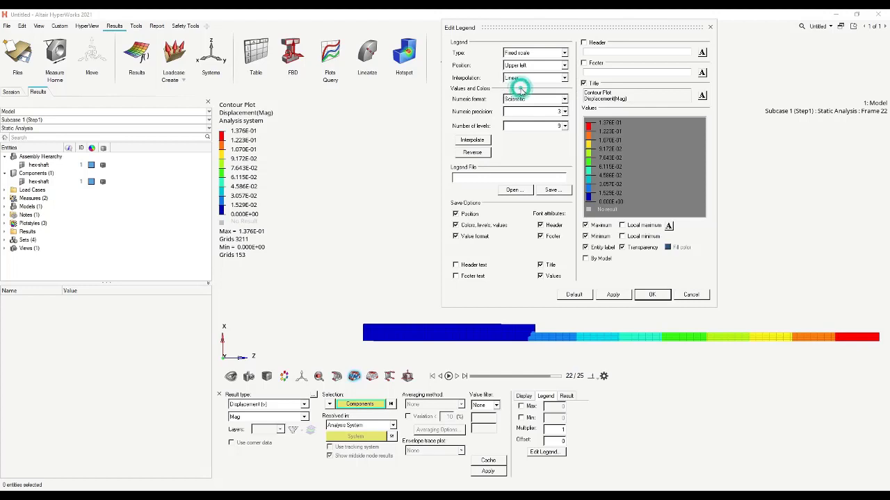
left_click(534, 101)
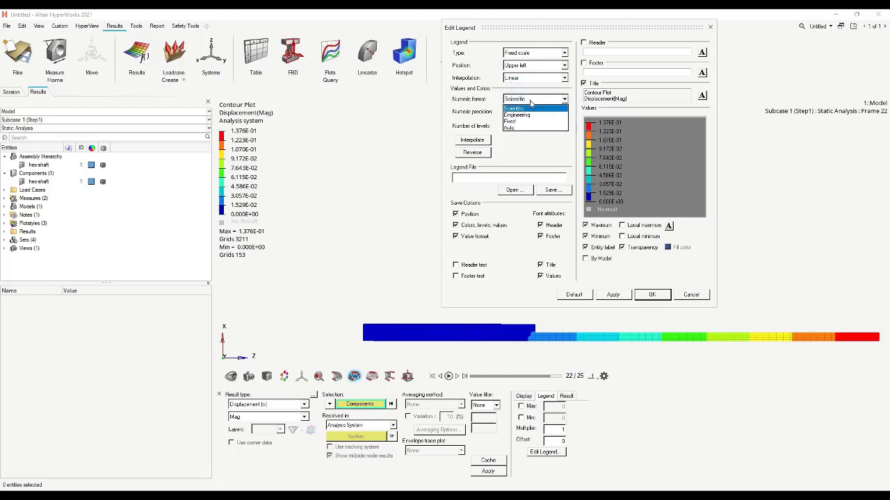
left_click(524, 121)
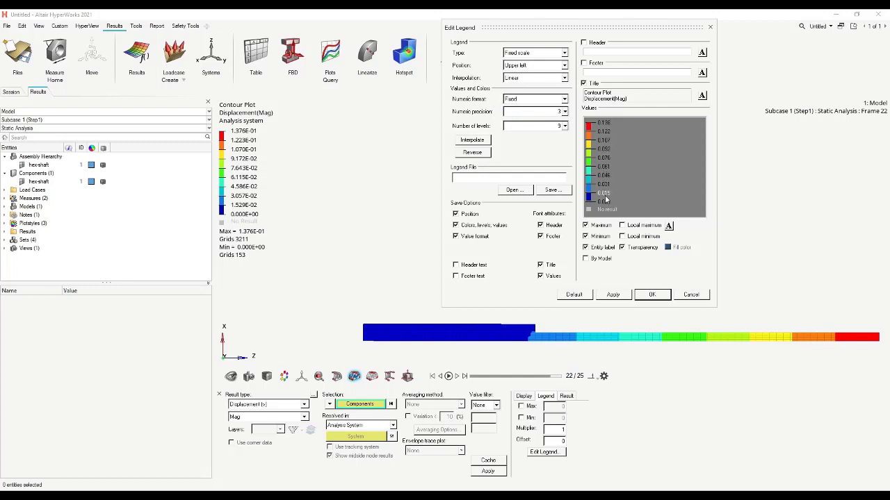
left_click(564, 112)
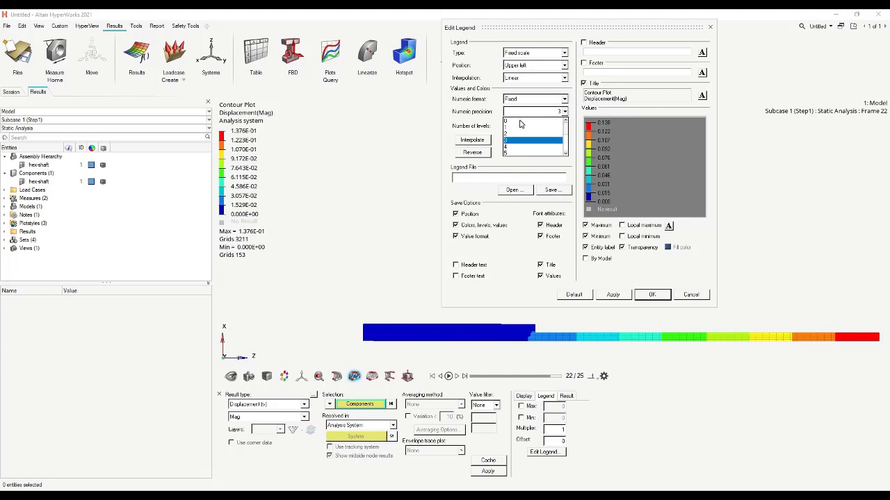
left_click(512, 126)
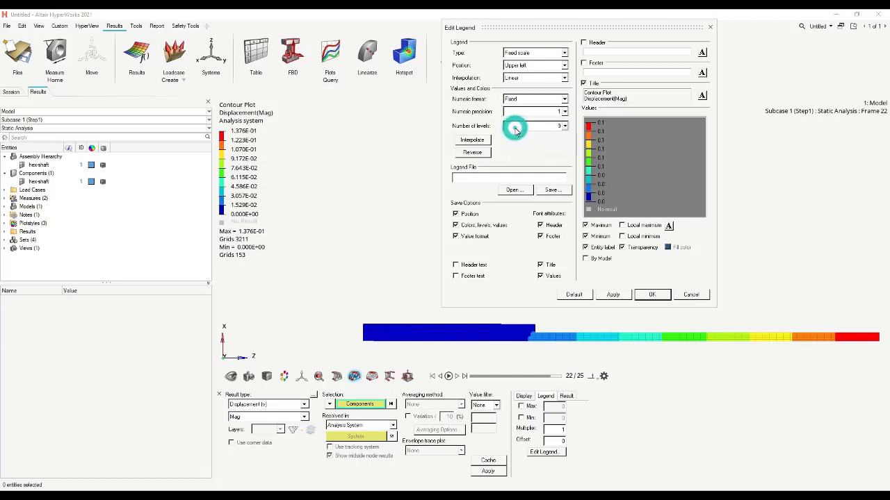
left_click(564, 112)
left_click(510, 134)
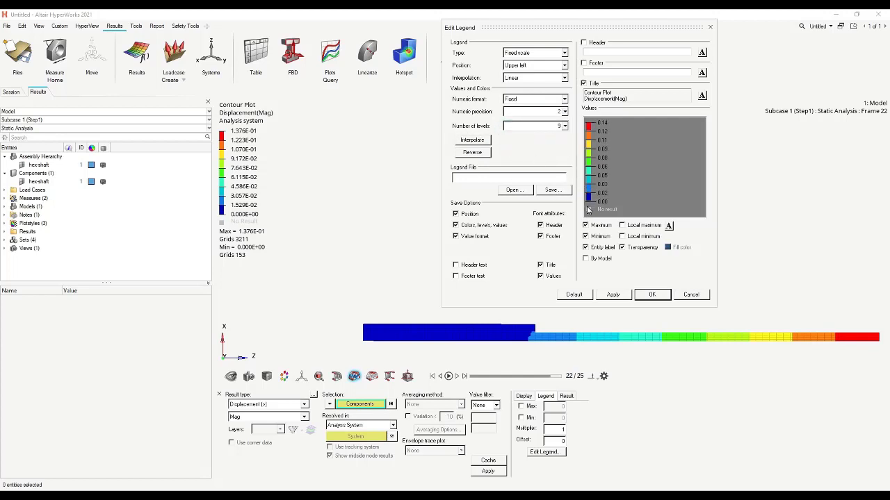
left_click(553, 127)
left_click(516, 149)
left_click(618, 296)
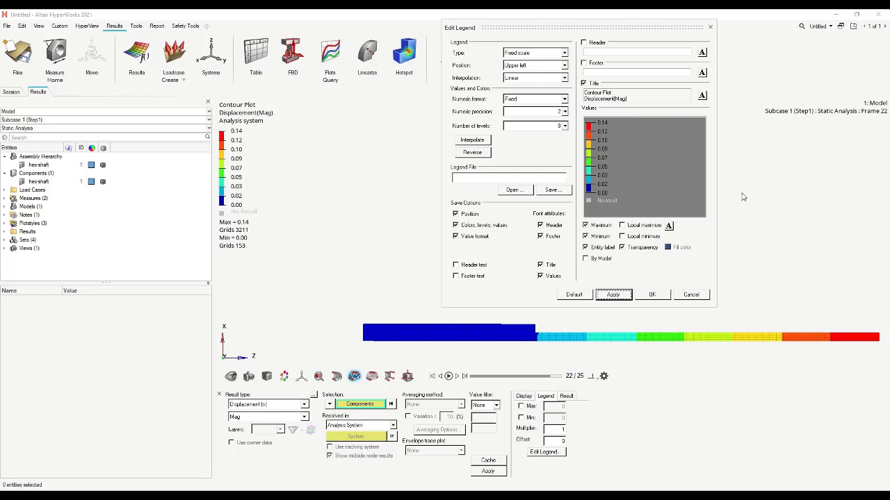
Recolor the lowest legend level light gray (RGB 192, 192, 192) and apply it to the contour.
left_click(588, 196)
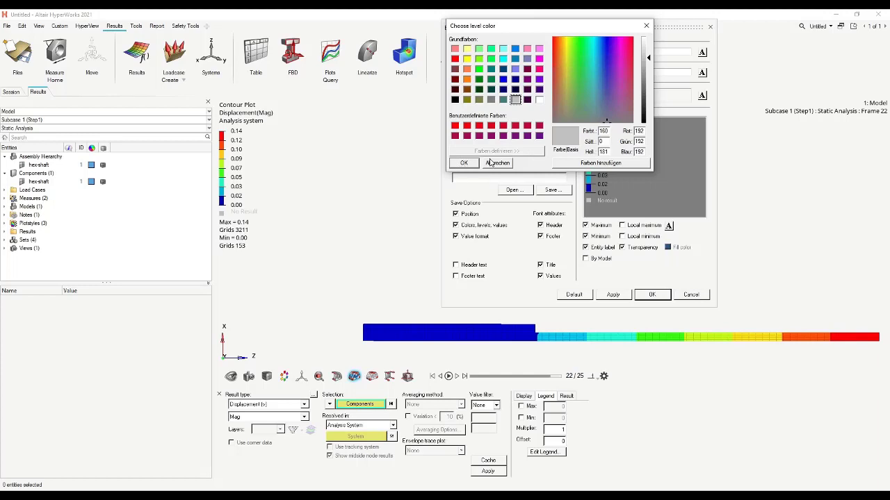
left_click(454, 162)
left_click(610, 295)
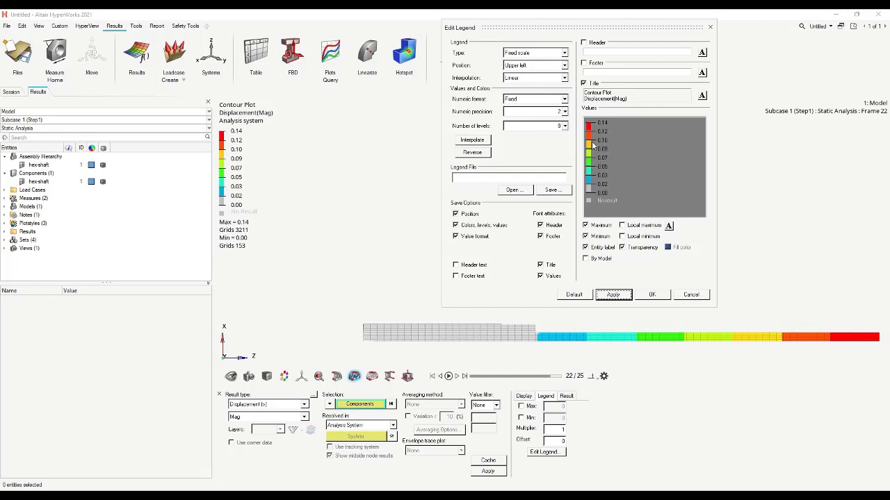
Set the second-highest legend value to 0.7 and apply the rescaled legend to the contour.
double_click(601, 195)
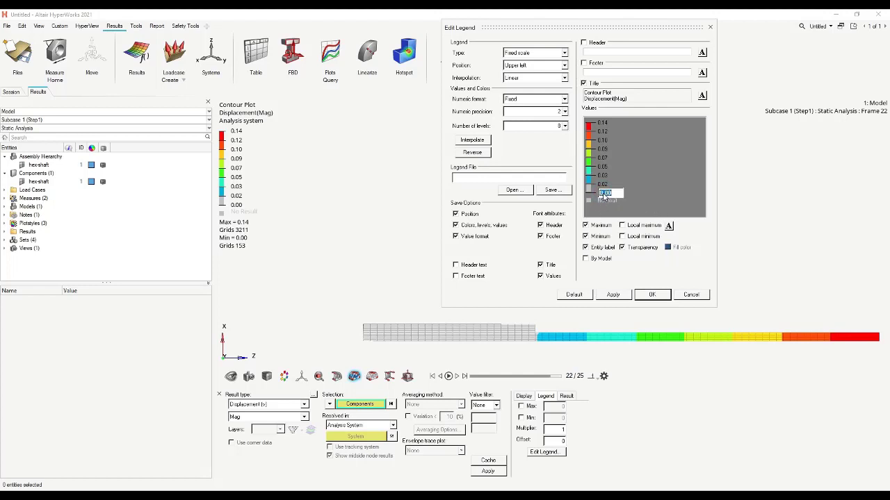
left_click(632, 182)
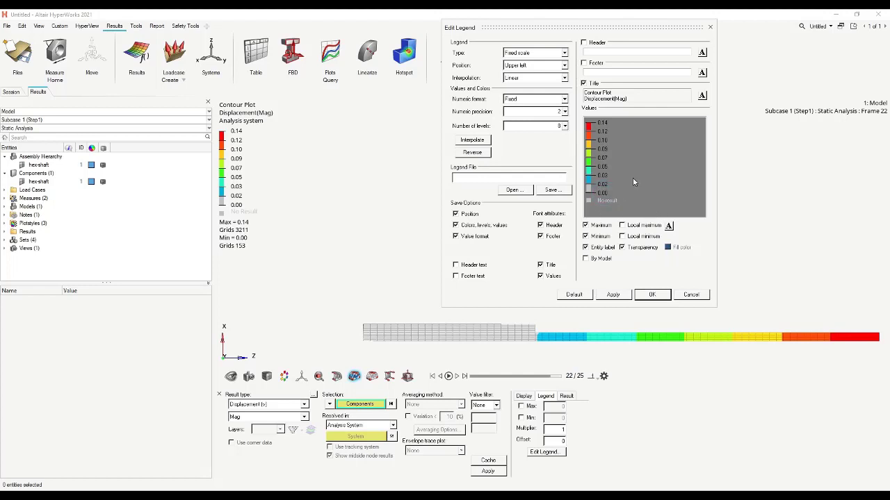
double_click(601, 131)
type("0.")
key("Return")
double_click(606, 132)
type("0.7")
key("Return")
left_click(611, 295)
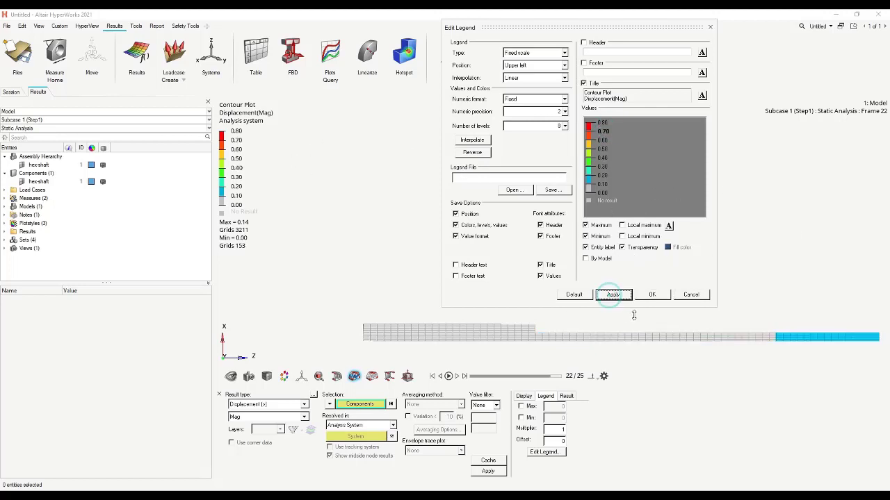
Restore the default legend settings and apply them to the contour.
left_click(602, 133)
left_click(575, 295)
left_click(604, 296)
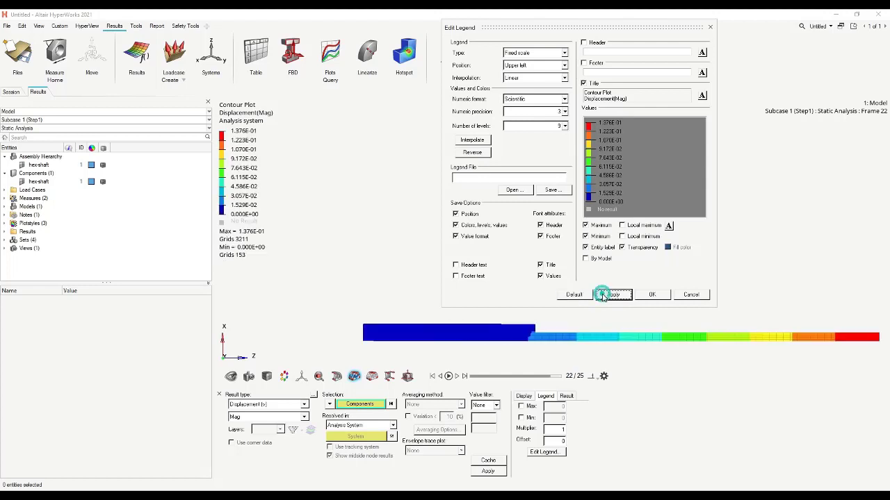
Set the legend to Fixed numeric format with numeric precision 2 and 8 levels.
left_click(521, 99)
left_click(514, 121)
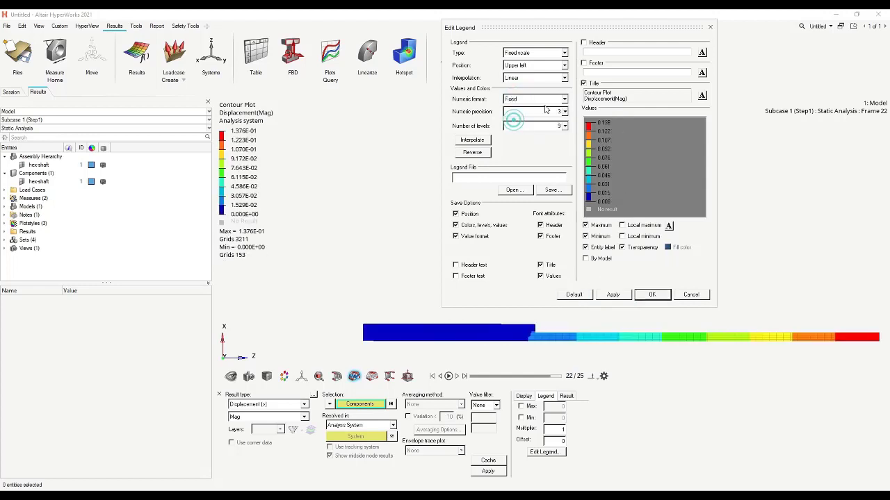
left_click(565, 111)
left_click(542, 132)
left_click(564, 126)
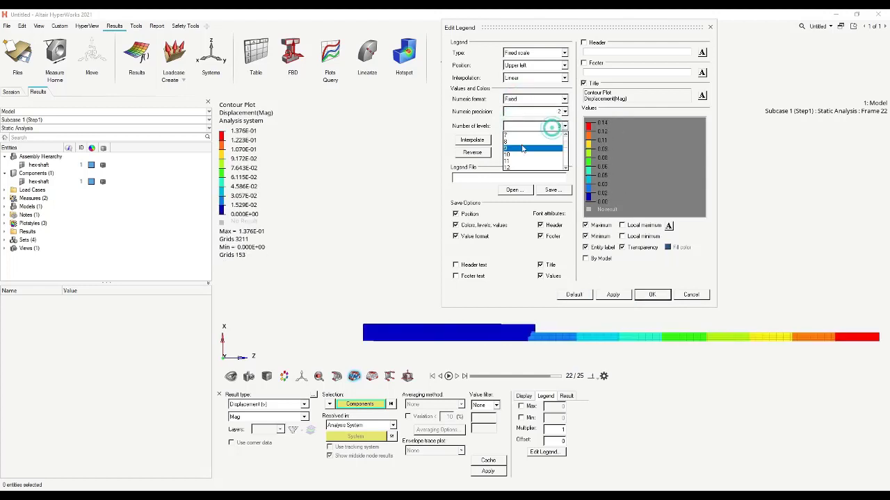
left_click(511, 148)
Recolor the lowest legend level light gray, apply the legend to the displacement contour and close the legend settings.
left_click(588, 198)
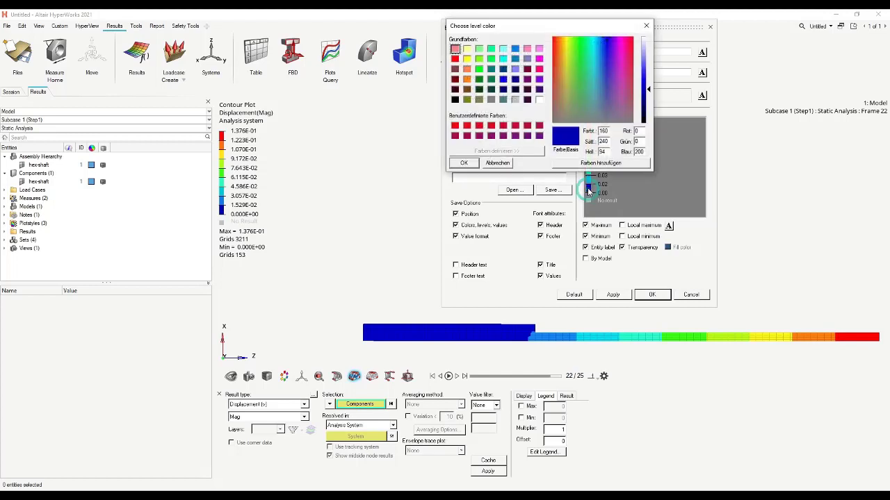
left_click(515, 99)
left_click(463, 162)
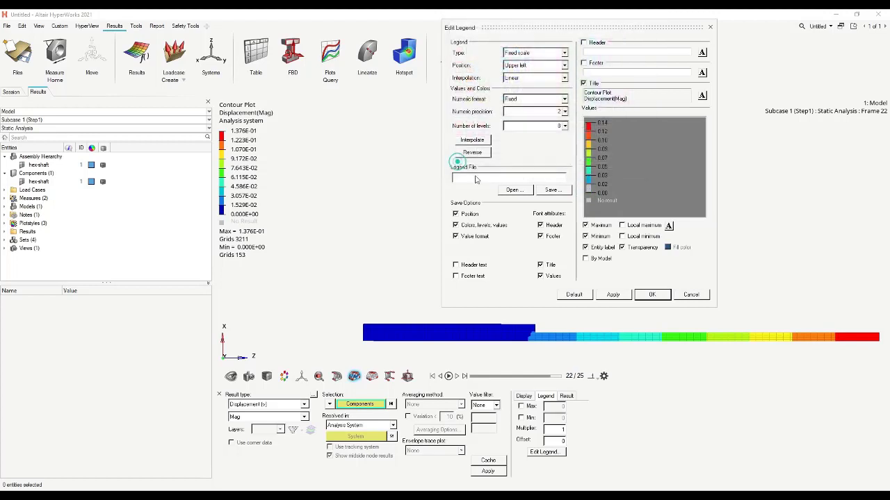
left_click(616, 296)
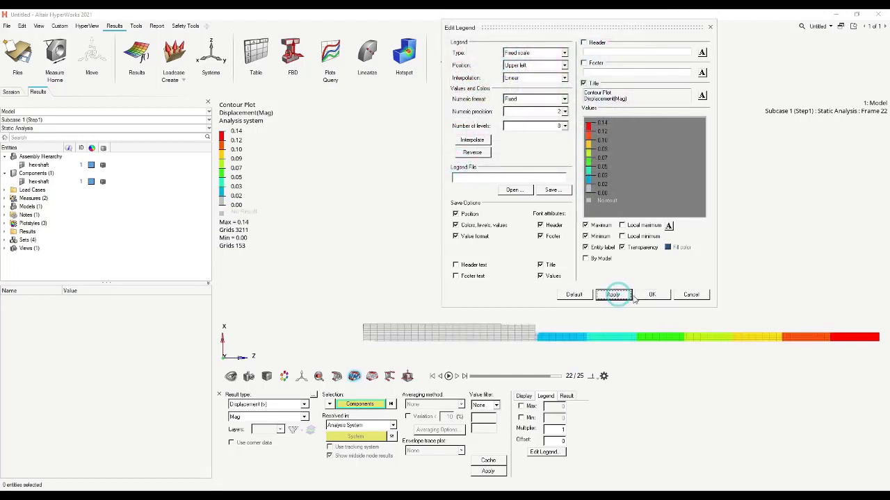
left_click(644, 297)
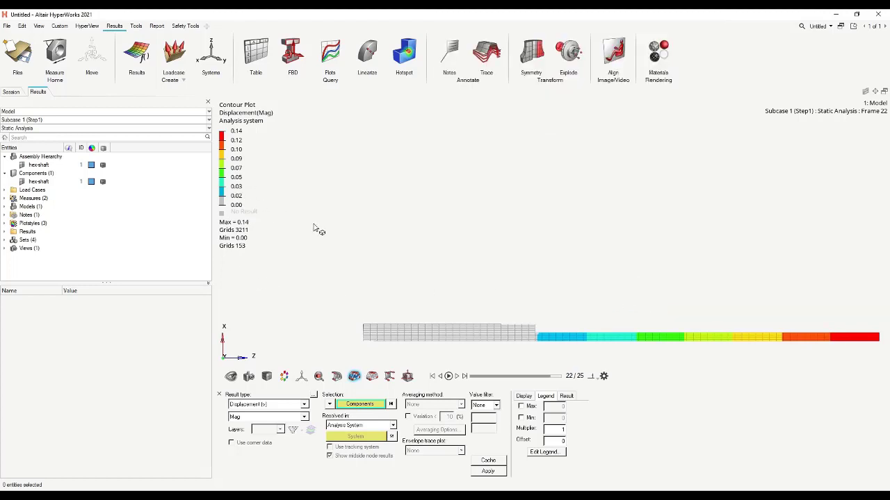
Contour the shaft with the vonMises component of Element Stresses (2D & 3D).
left_click(298, 406)
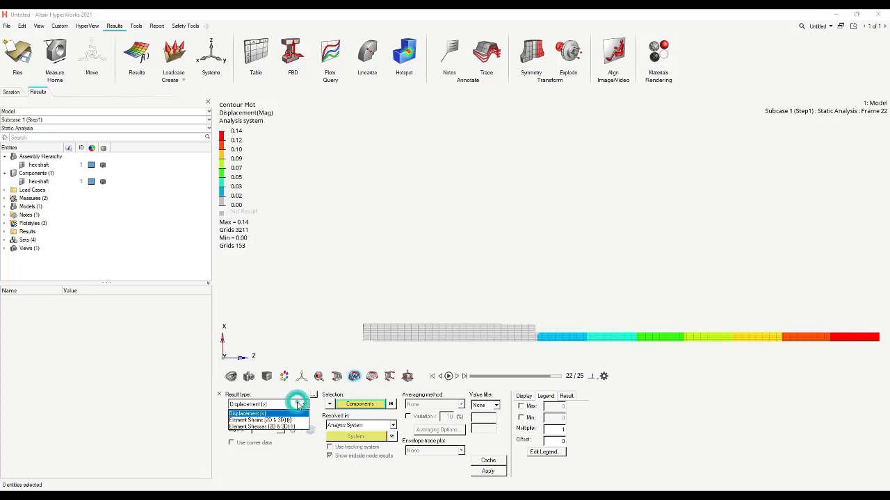
left_click(269, 426)
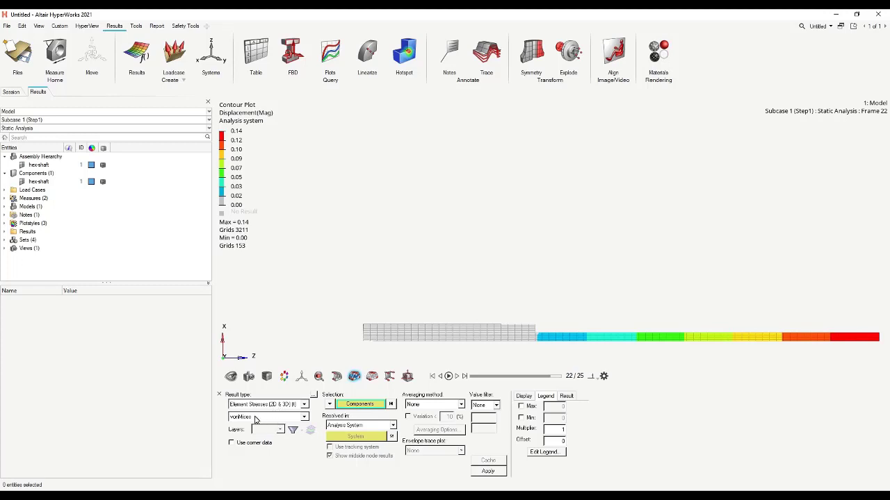
left_click(487, 473)
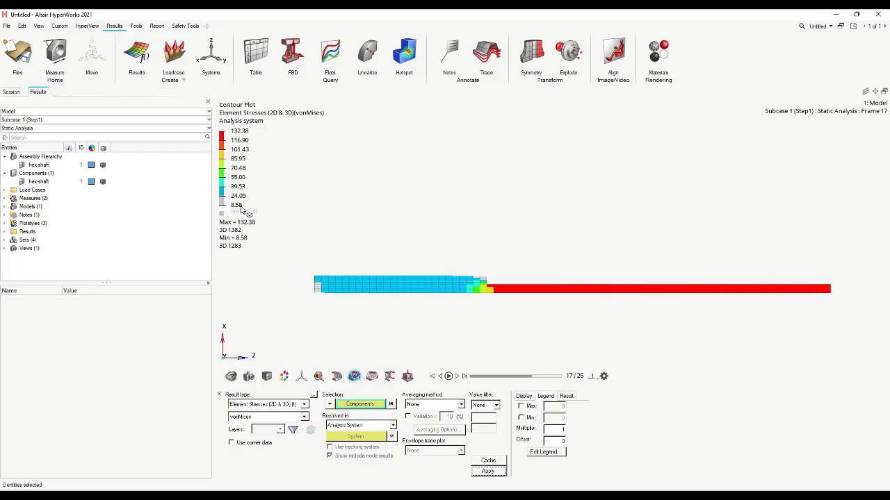
Set the lowest legend value of the von Mises contour to 0 and apply the legend.
left_click(536, 453)
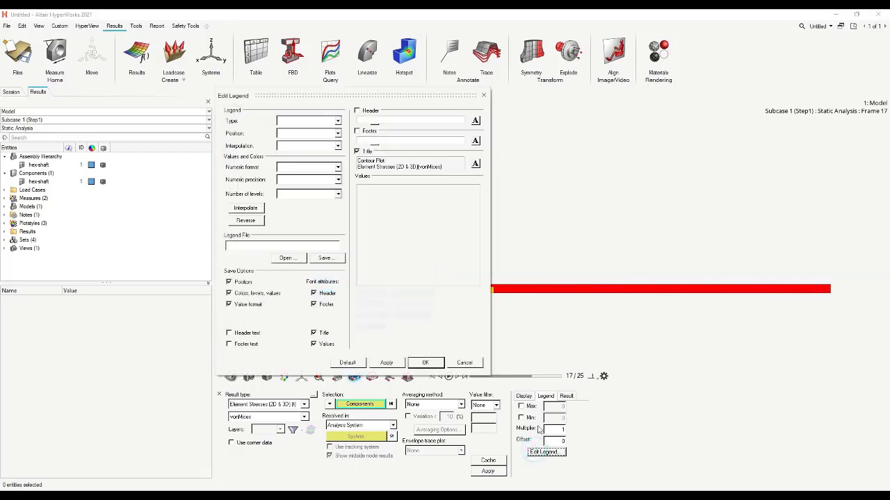
double_click(376, 261)
type("0")
key("Return")
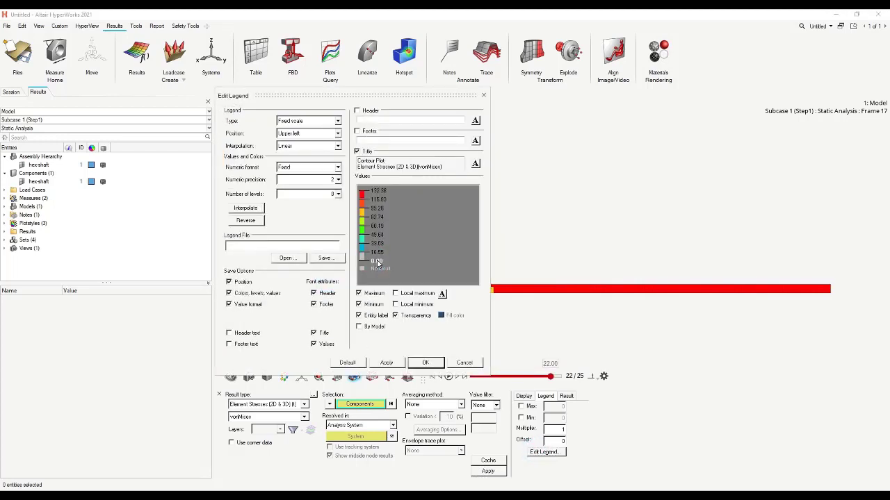
left_click(392, 364)
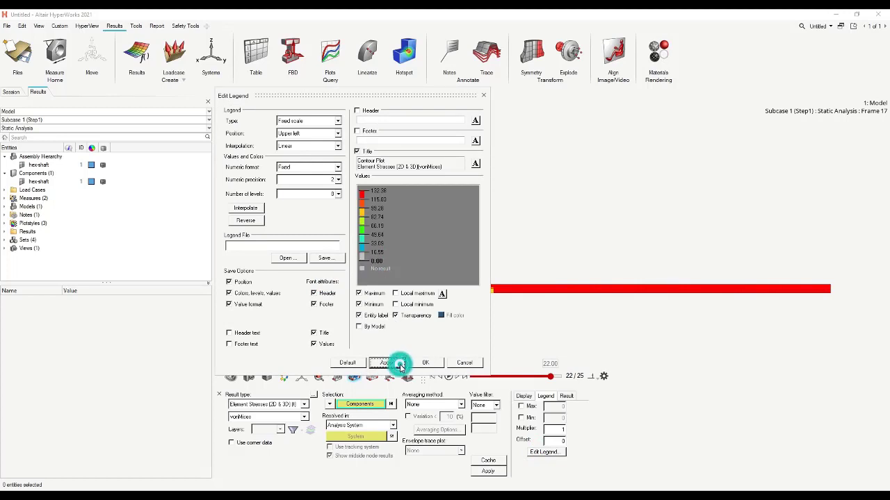
left_click(422, 363)
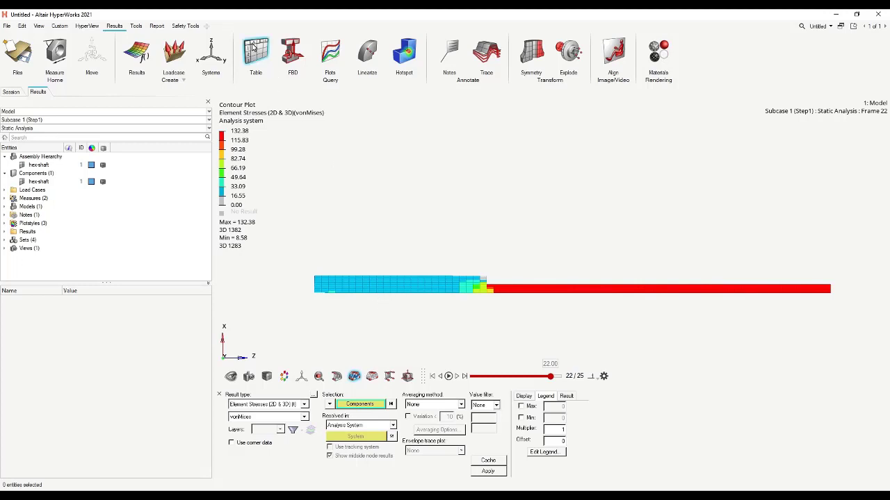
Query the von Mises stress of one element in the thick shaft section and one in the thin section using the results table.
left_click(254, 47)
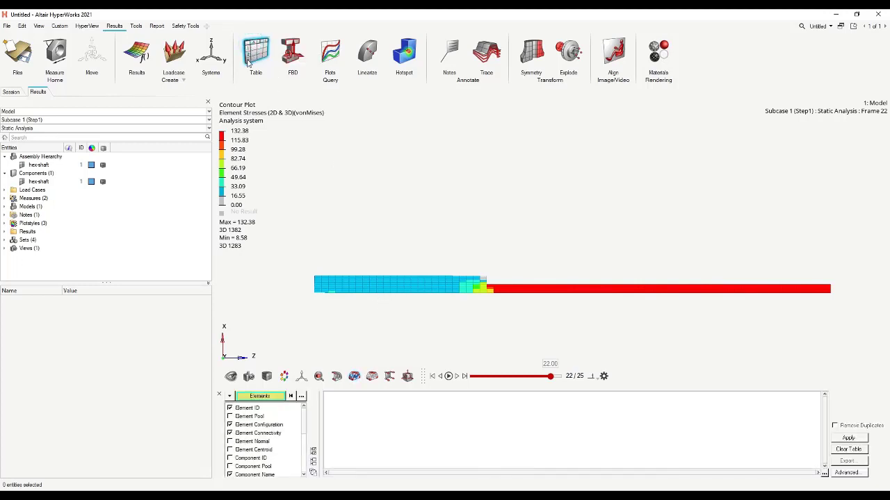
scroll(389, 288, "up", 2)
left_click(388, 279)
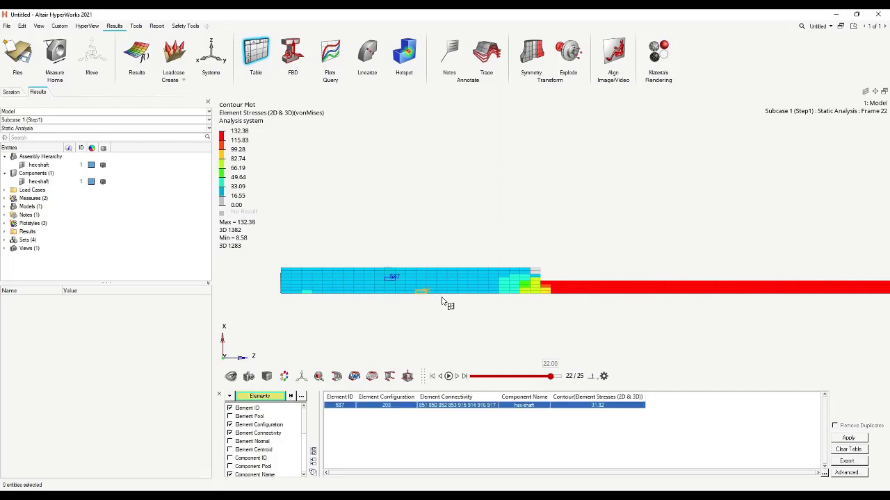
scroll(729, 302, "down", 1)
scroll(817, 301, "down", 1)
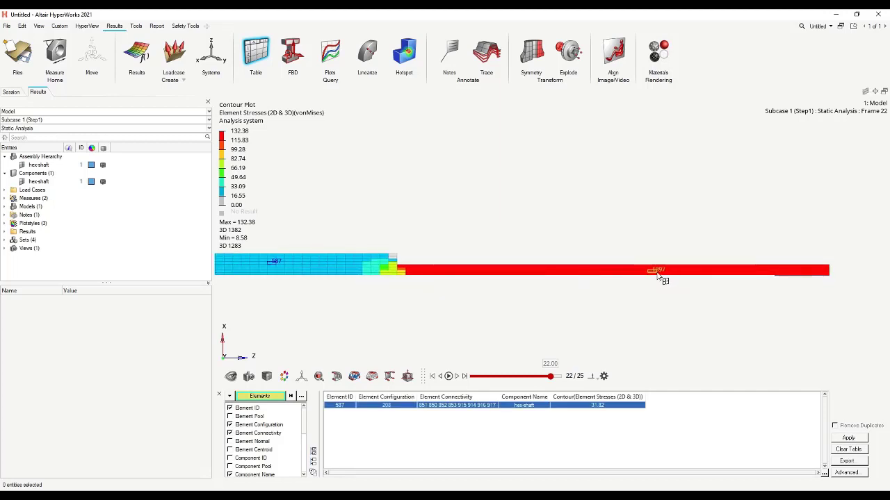
left_click(655, 270)
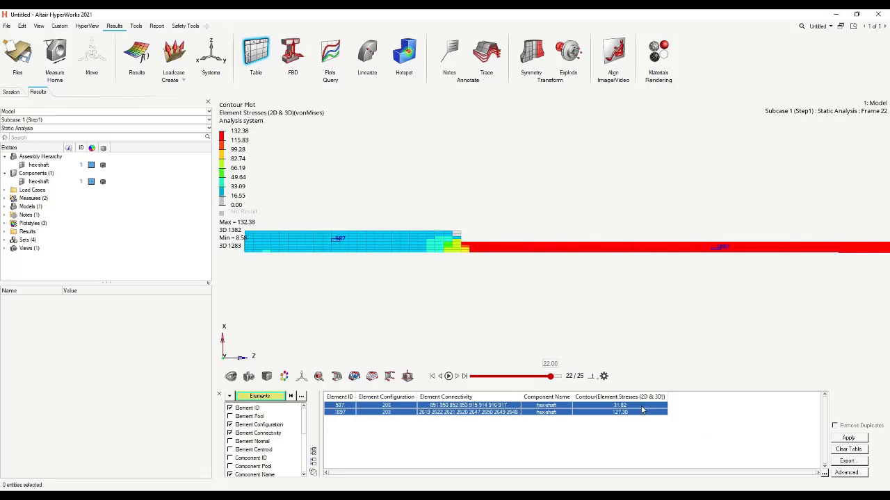
Examine the von Mises stress distribution around the diameter change between the thick and thin shaft sections.
left_click(248, 478)
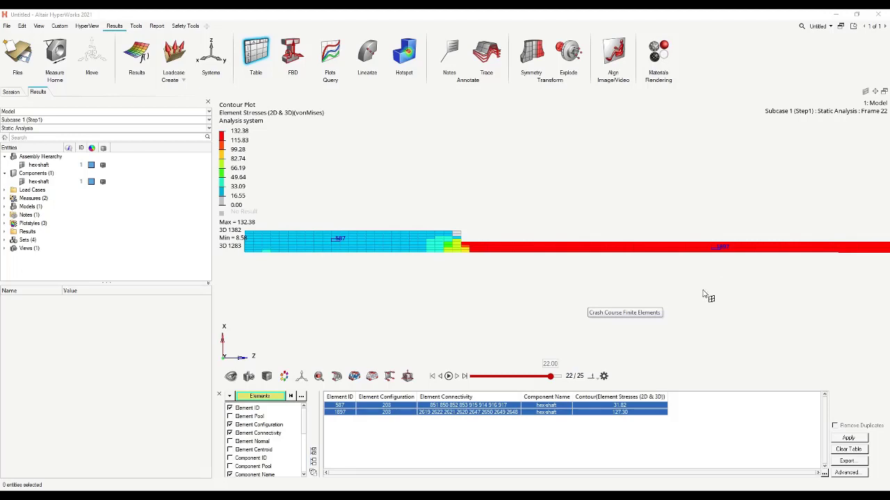
right_click_drag(487, 295, 465, 309, "ctrl")
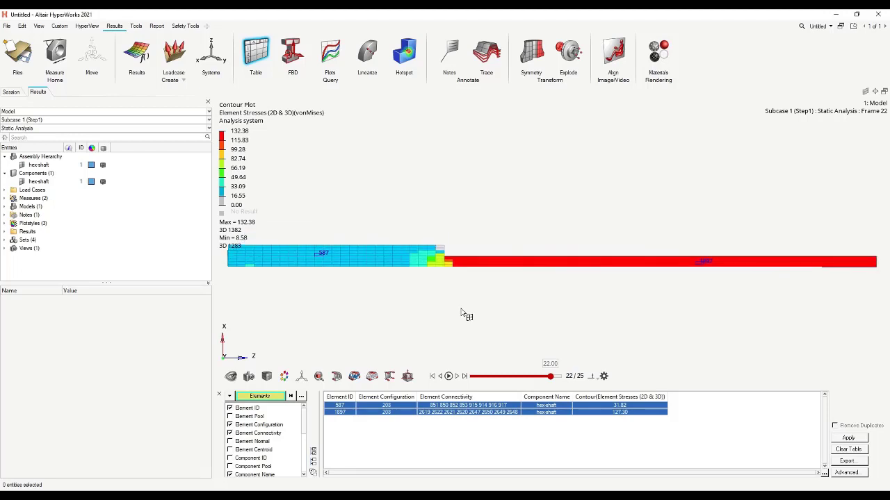
scroll(464, 314, "down", 1)
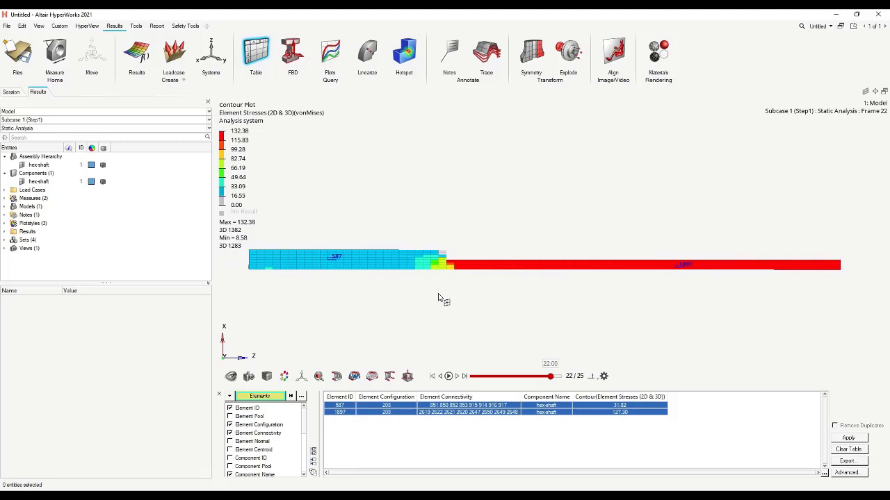
scroll(479, 254, "up", 4)
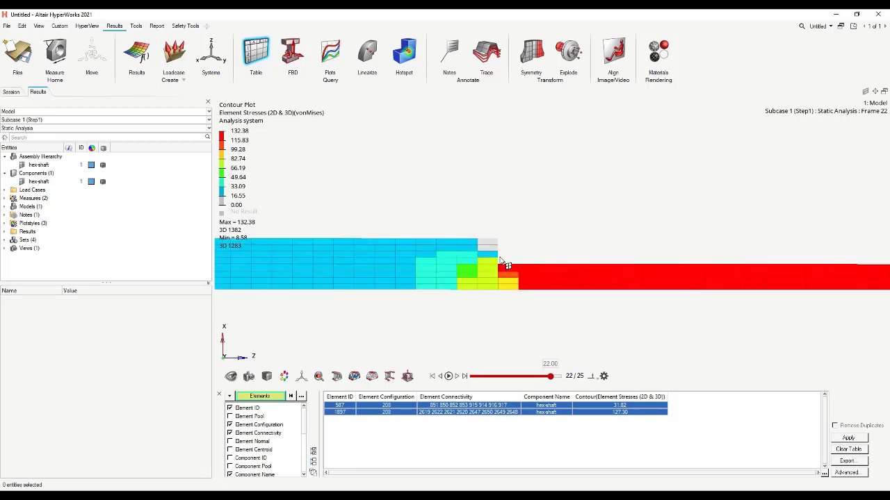
scroll(505, 265, "up", 2)
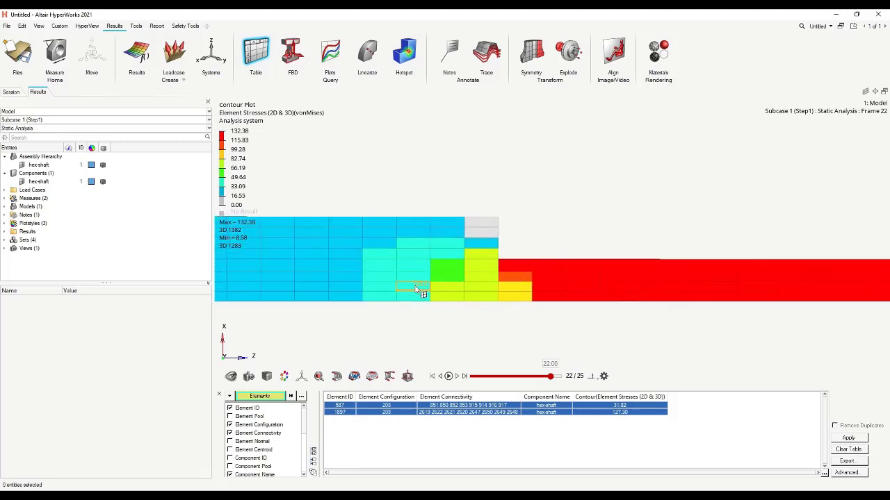
scroll(491, 292, "down", 5)
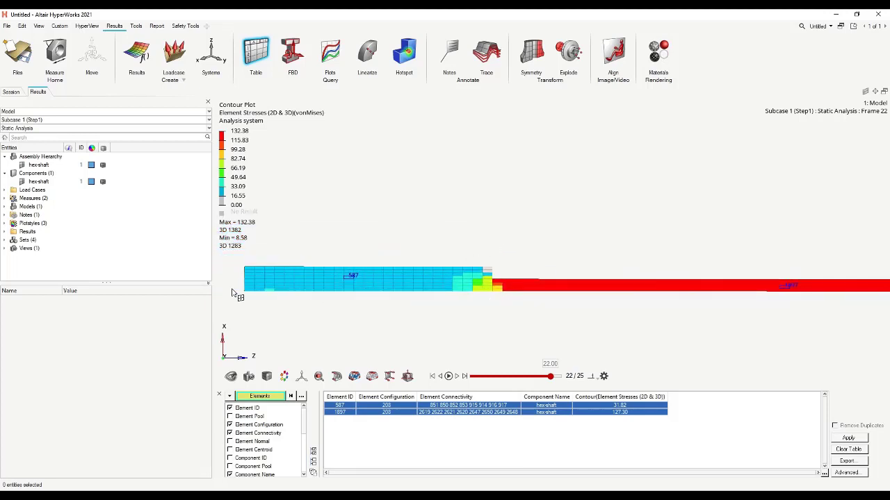
scroll(458, 293, "down", 1)
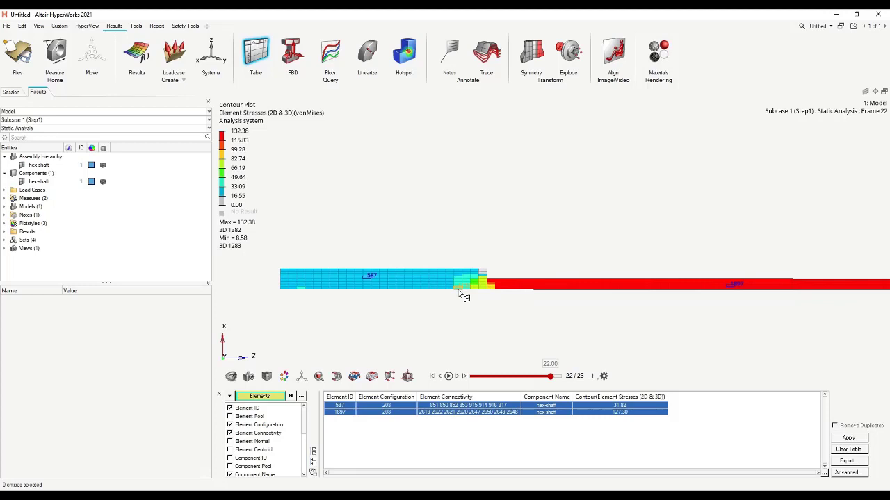
scroll(465, 291, "up", 2)
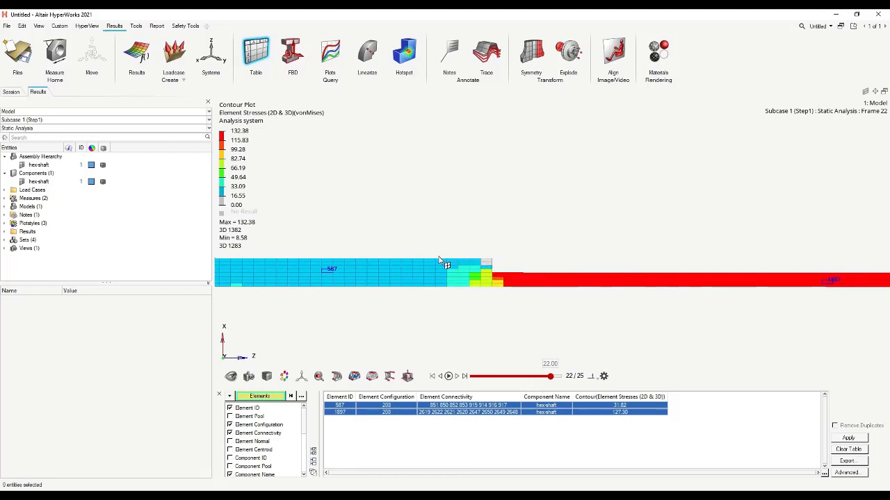
scroll(517, 293, "down", 2)
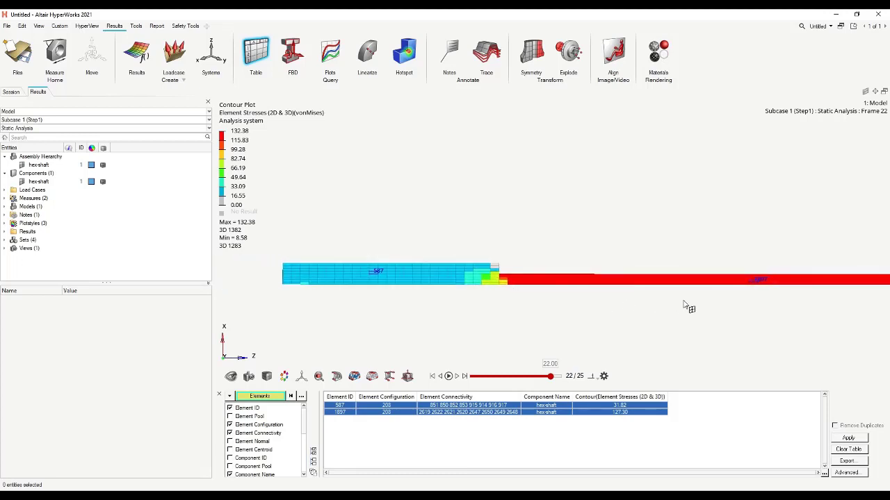
scroll(502, 306, "up", 2)
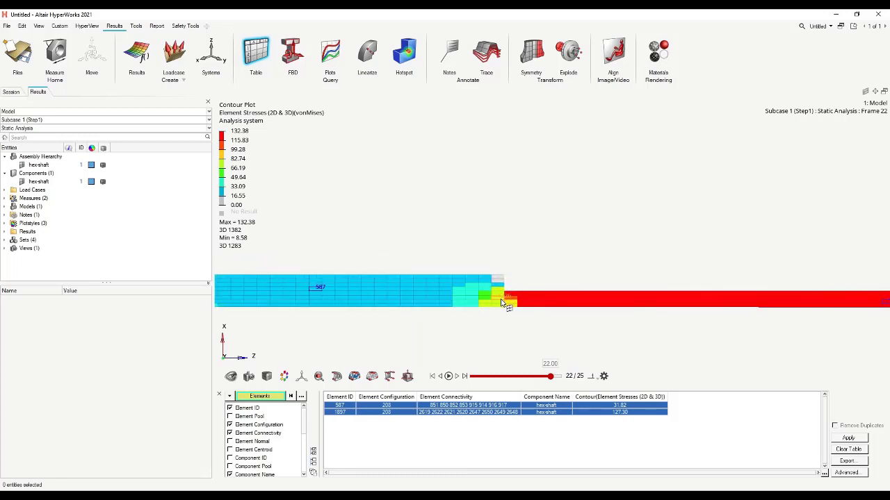
scroll(504, 301, "down", 1)
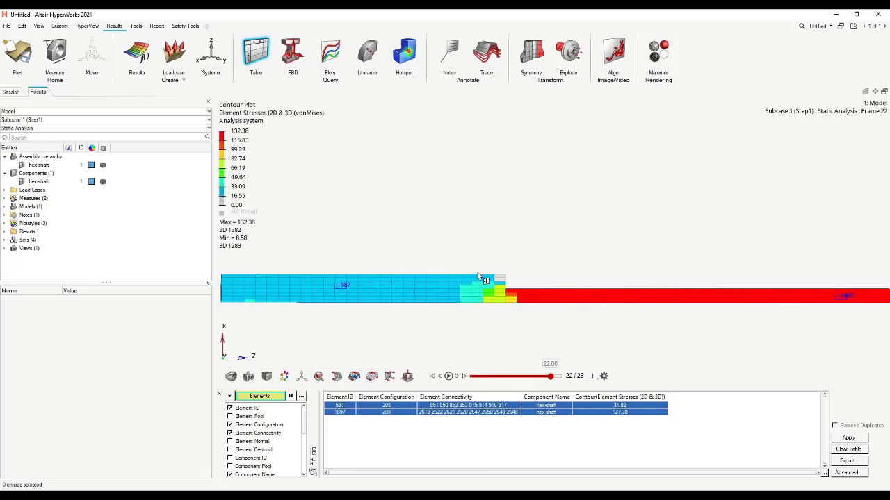
scroll(517, 312, "up", 3)
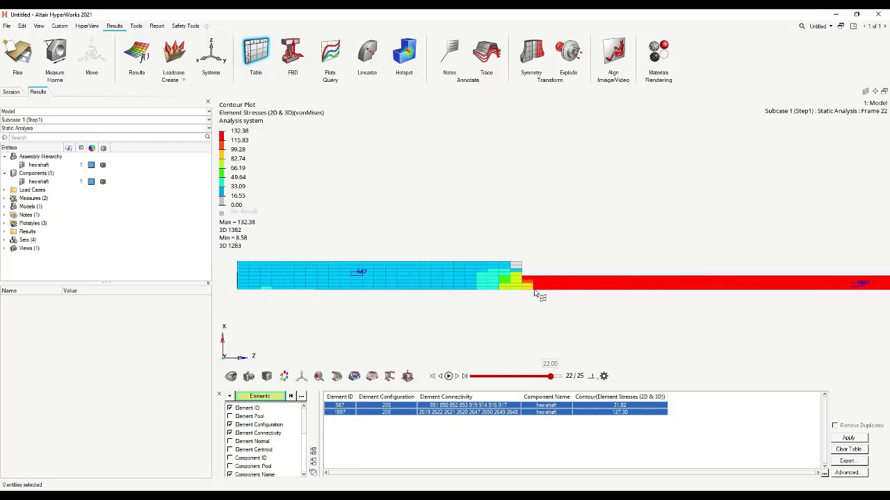
Query the von Mises stress of the thin section's outer element at the shoulder corner and inspect its location in 3D.
left_click(525, 274)
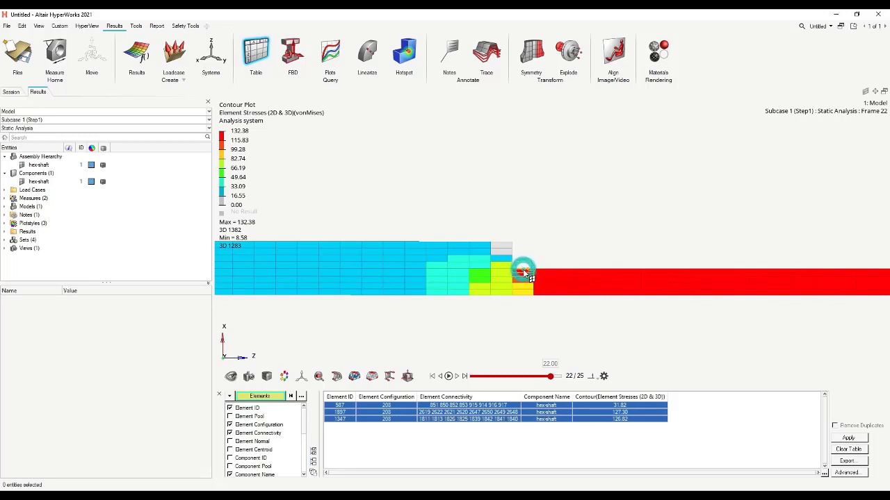
left_click(526, 275)
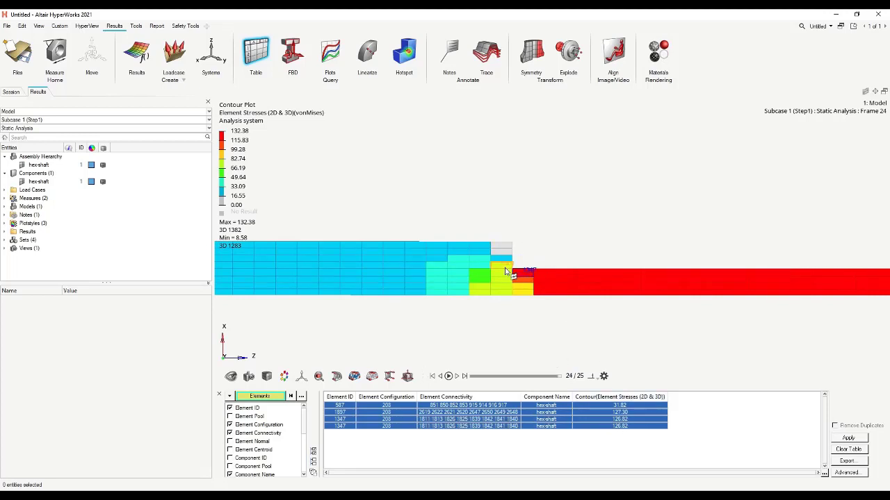
scroll(528, 292, "up", 2)
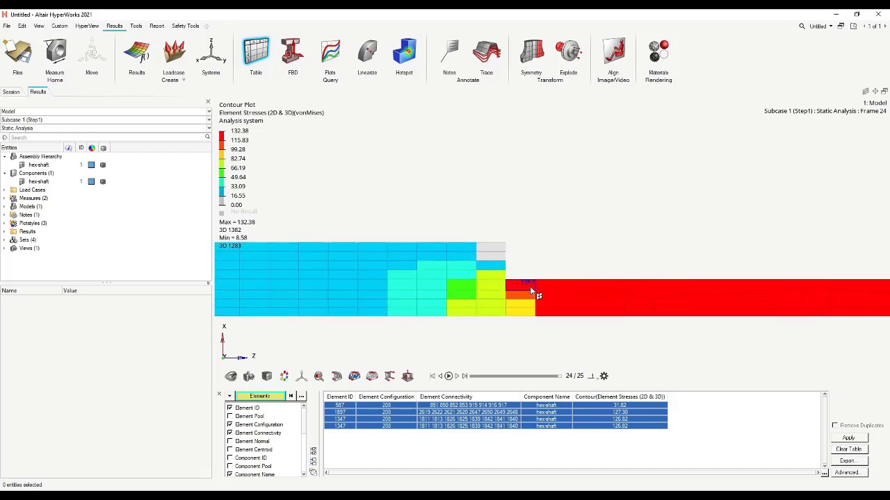
left_click_drag(529, 297, 504, 300, "ctrl")
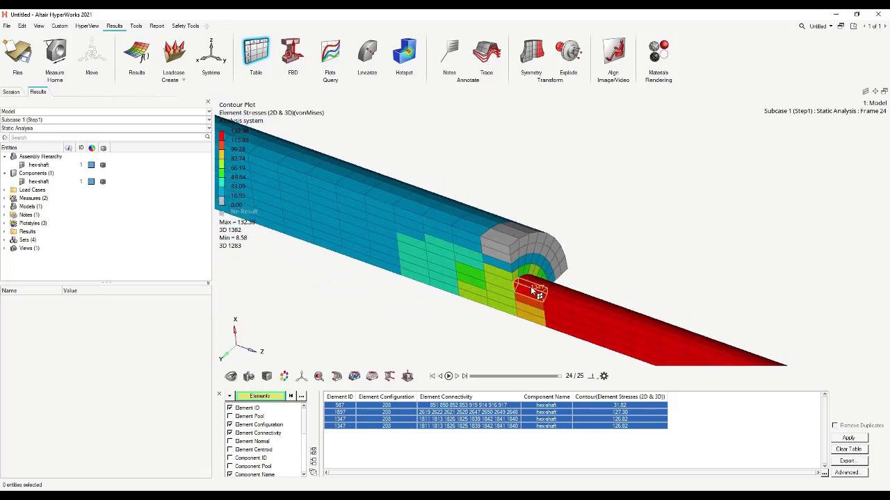
Clear the element query table and return to the contour settings.
left_click(849, 450)
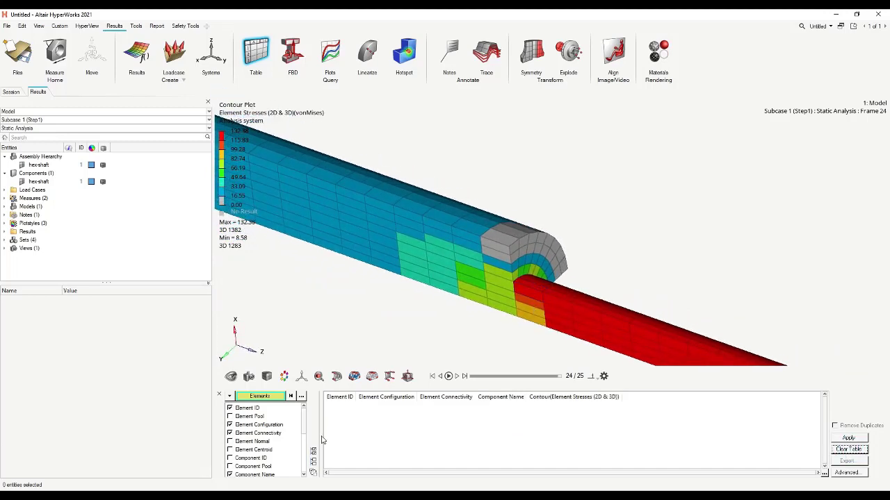
left_click(354, 377)
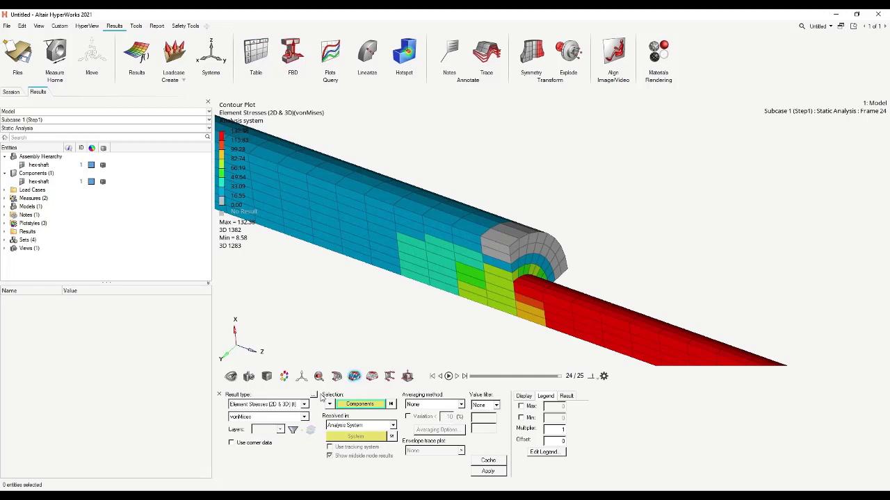
Plot the von Mises stress contour with corner data and the Advanced averaging method.
left_click(248, 445)
left_click(485, 472)
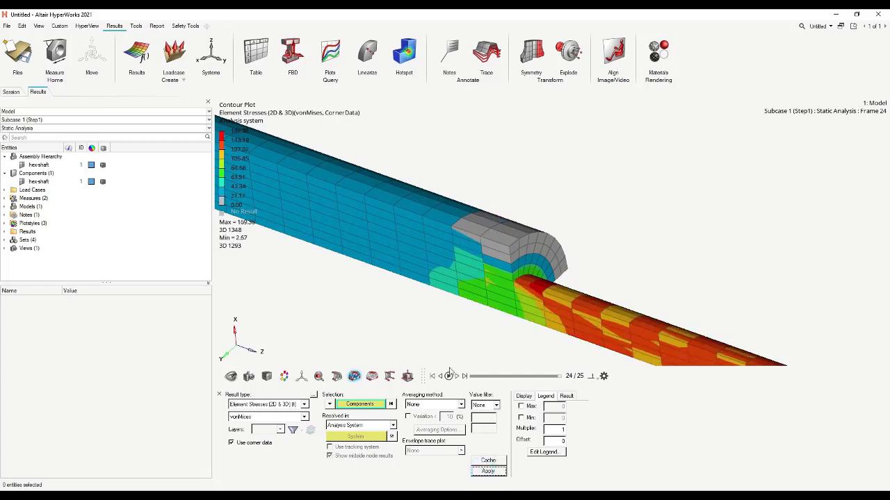
left_click(438, 405)
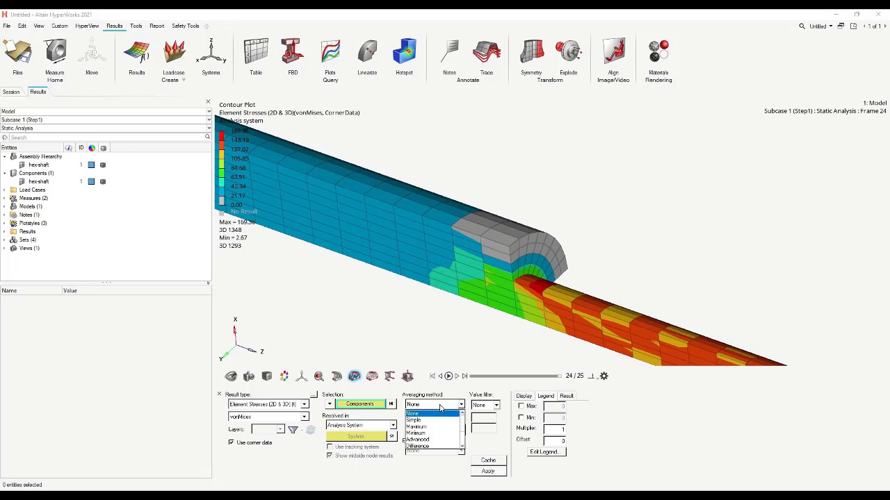
left_click(419, 439)
left_click(488, 472)
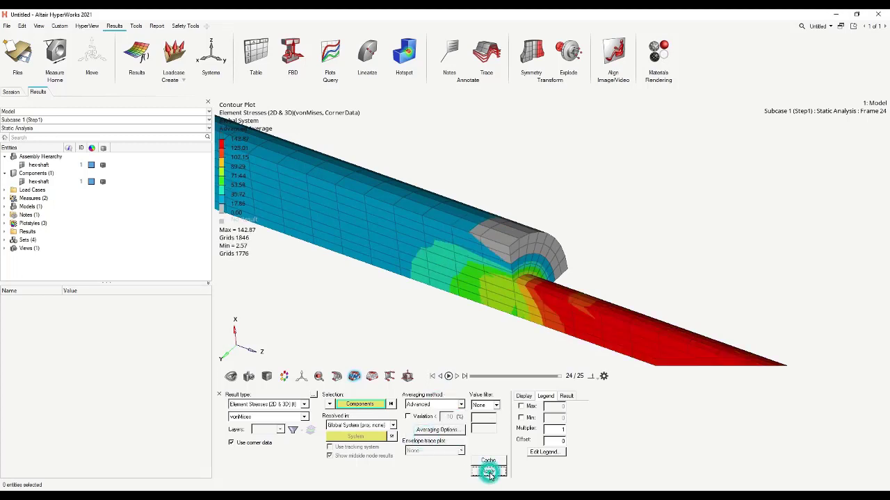
Query the averaged von Mises stress at the inner shoulder corner node and at a nearby outer node of the thin section, inspecting their locations.
scroll(510, 320, "up", 5)
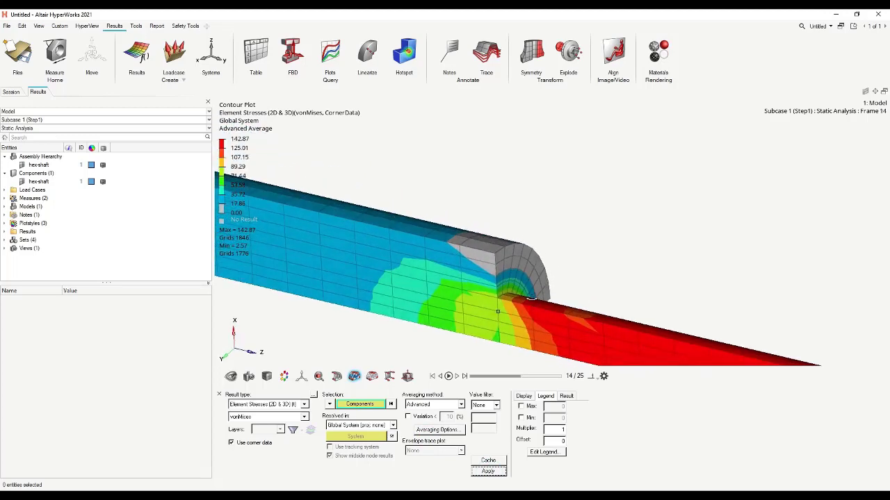
scroll(521, 301, "down", 3)
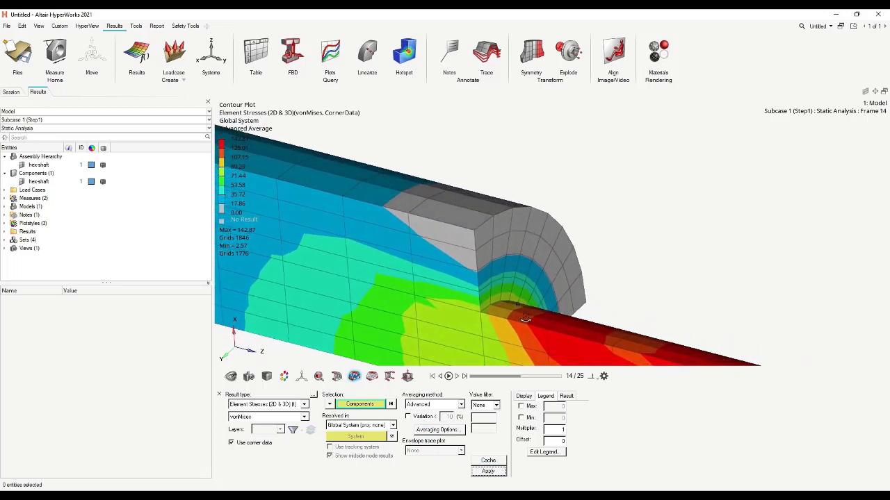
left_click(257, 53)
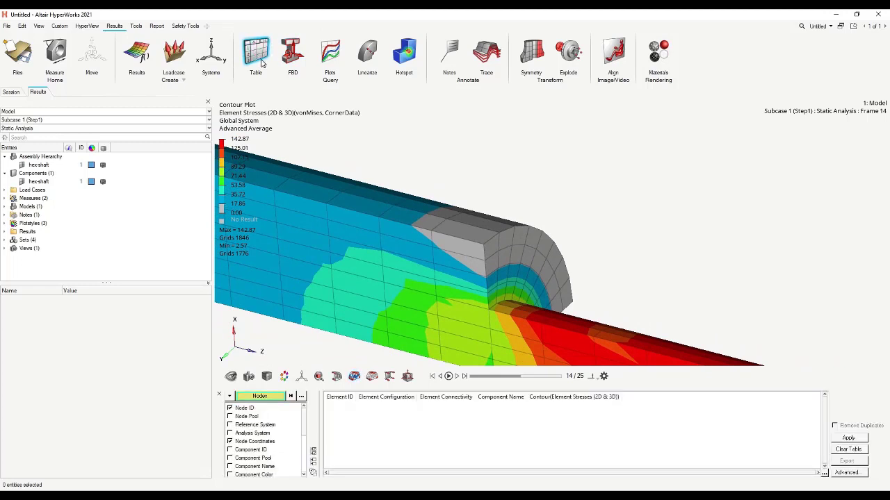
left_click(541, 324)
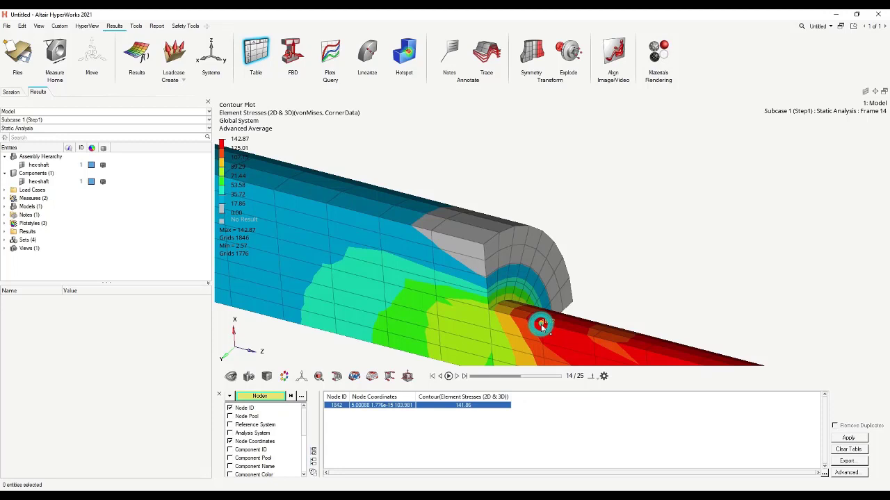
left_click(489, 310)
right_click_drag(487, 310, 542, 273, "ctrl")
left_click_drag(543, 272, 610, 259, "ctrl")
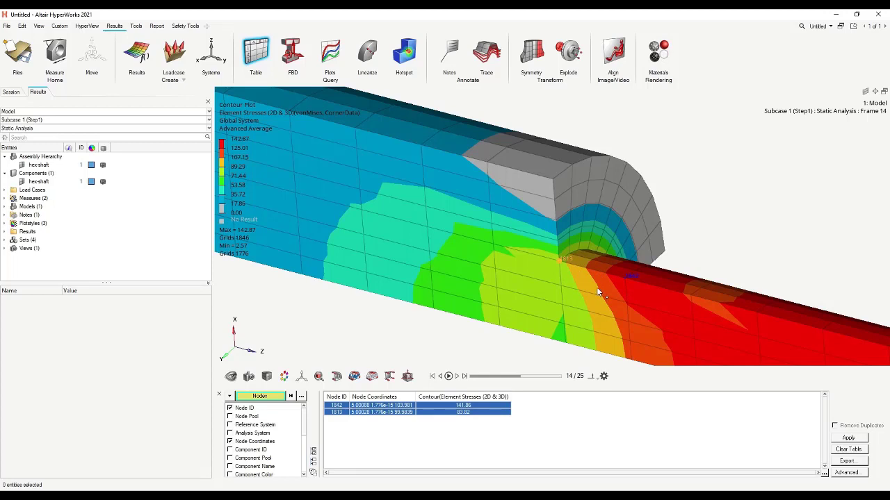
left_click(626, 280)
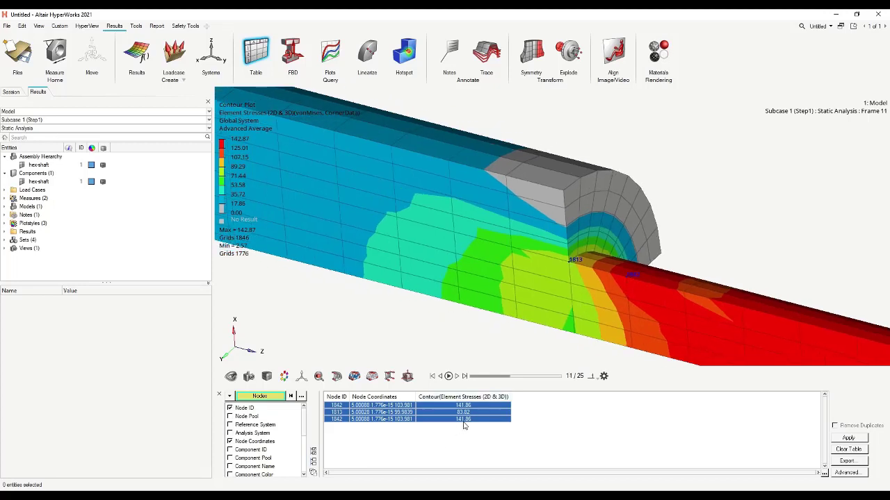
left_click_drag(632, 294, 563, 258, "ctrl")
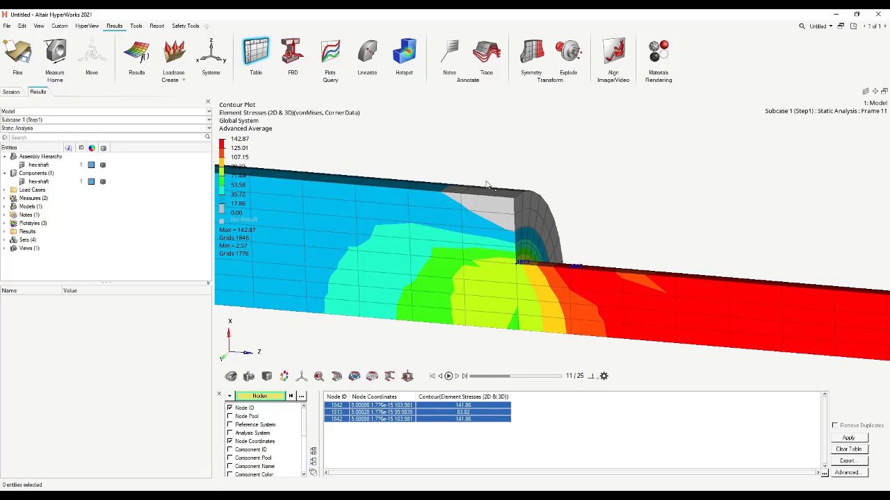
mouse_move(575, 287)
left_mouse_down("ctrl")
mouse_move(581, 317)
mouse_move(590, 283)
left_mouse_up("ctrl")
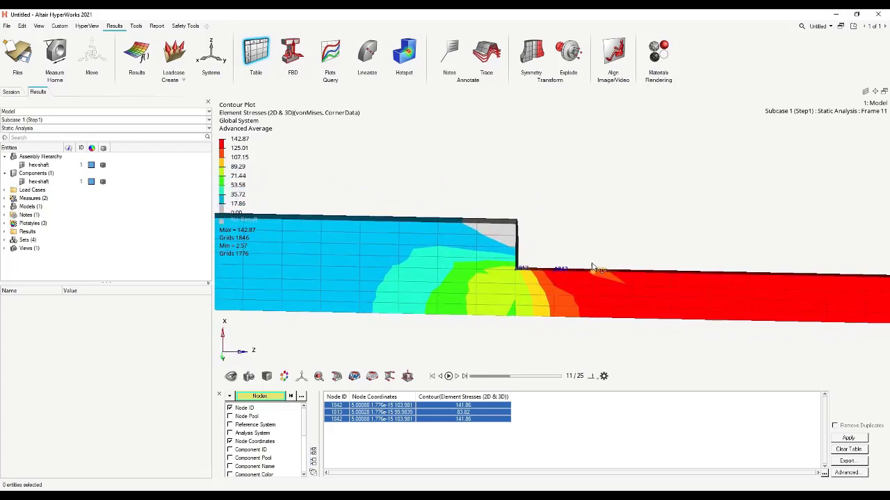
left_click_drag(536, 298, 536, 297, "ctrl")
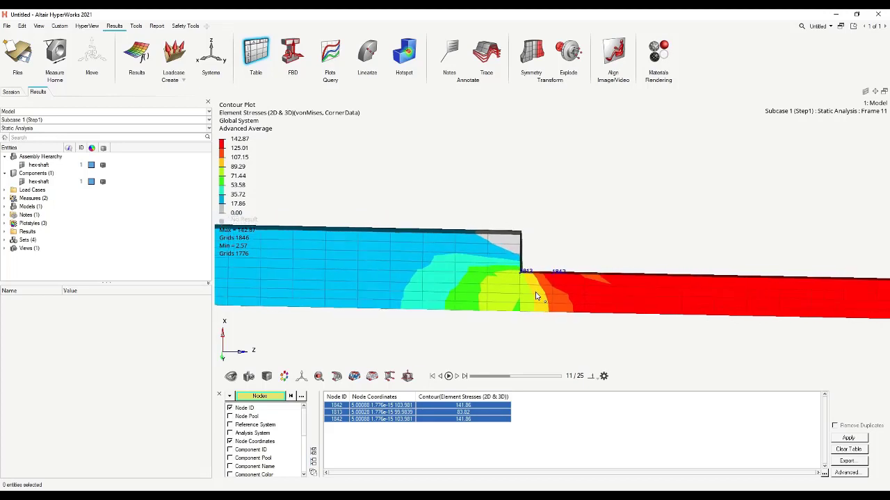
left_click_drag(465, 295, 472, 274, "ctrl")
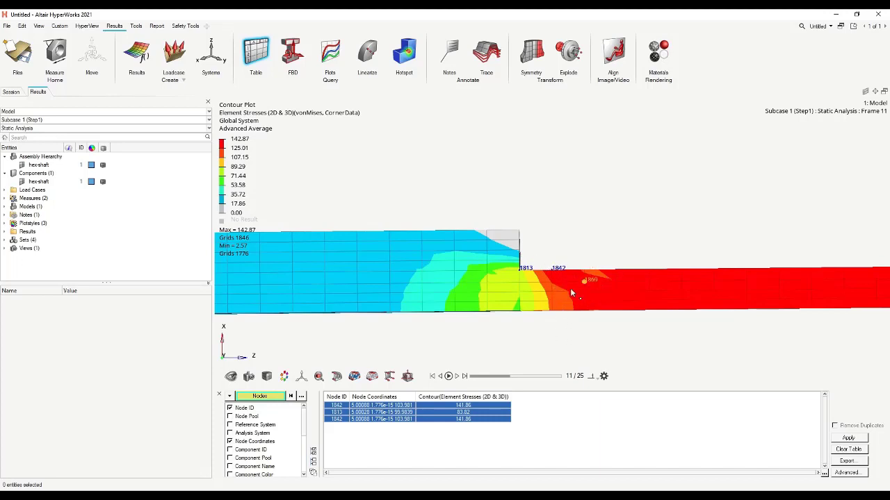
Clear the node query table and move the animation to frame 3 of 25.
left_click(849, 449)
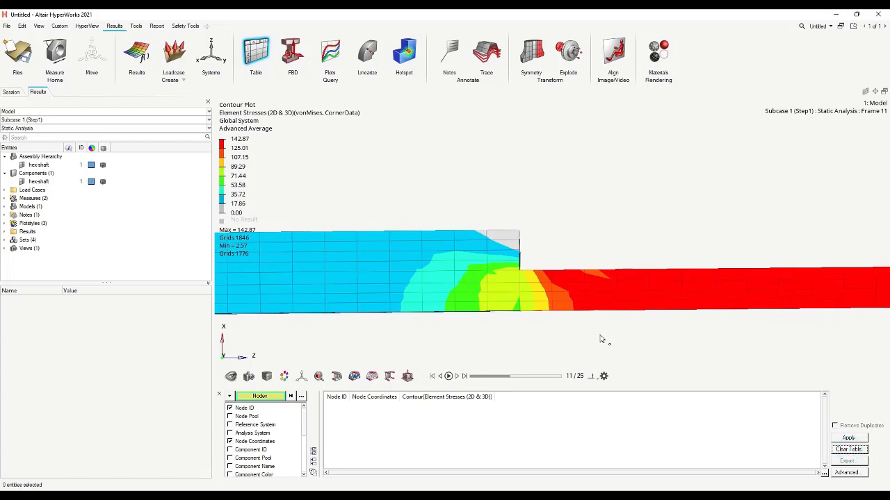
scroll(595, 320, "down", 2)
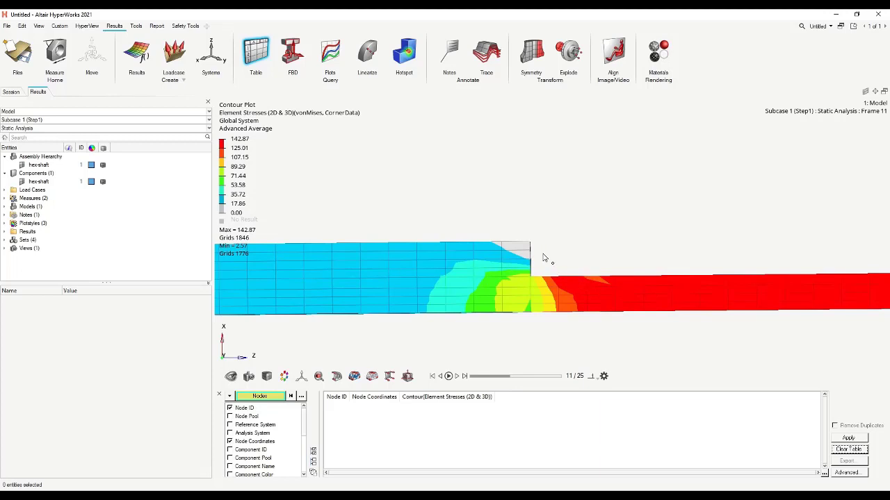
left_click(476, 376)
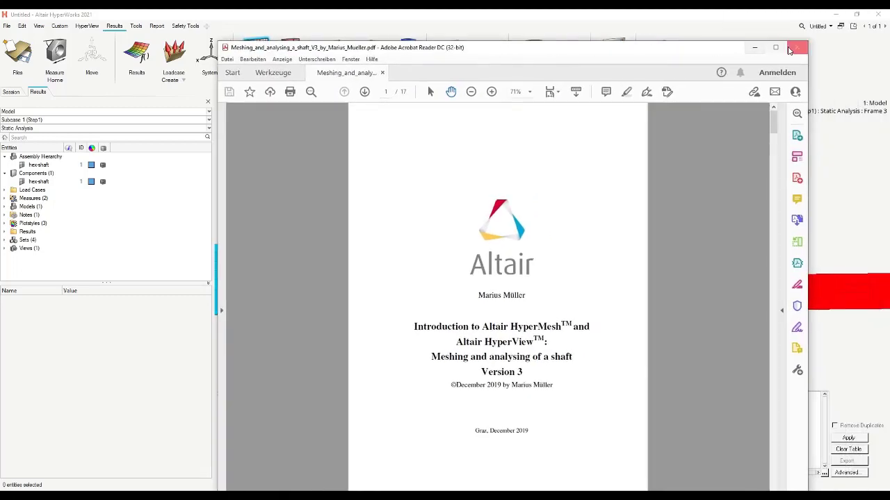
Switch to the shaft meshing tutorial PDF in Acrobat Reader, maximize it and review the dimensioned shaft drawing on page 2.
left_click(778, 49)
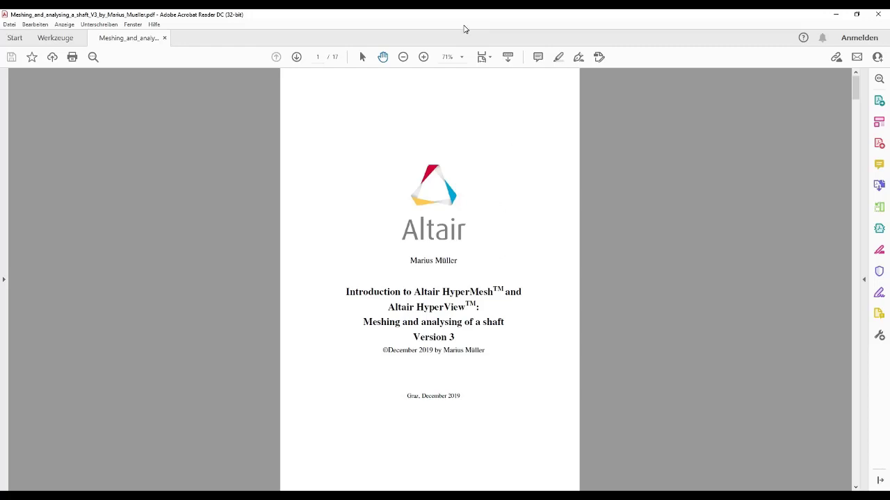
scroll(455, 274, "down", 2)
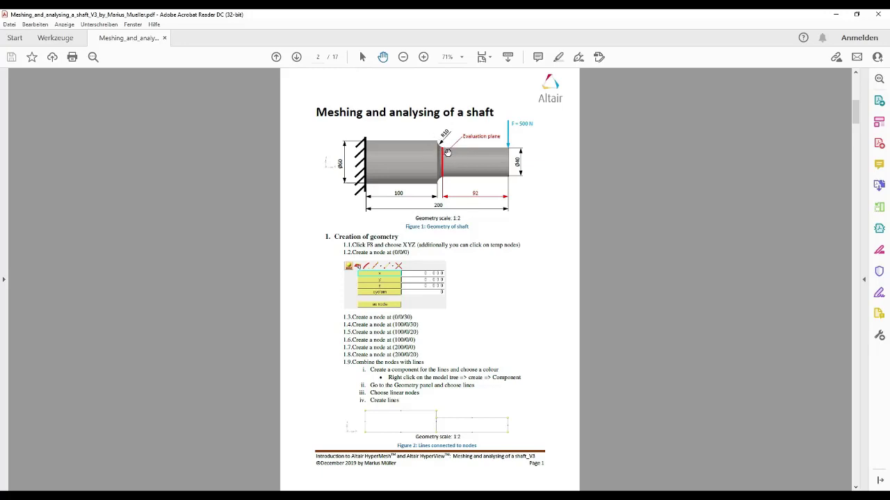
scroll(616, 160, "up", 1)
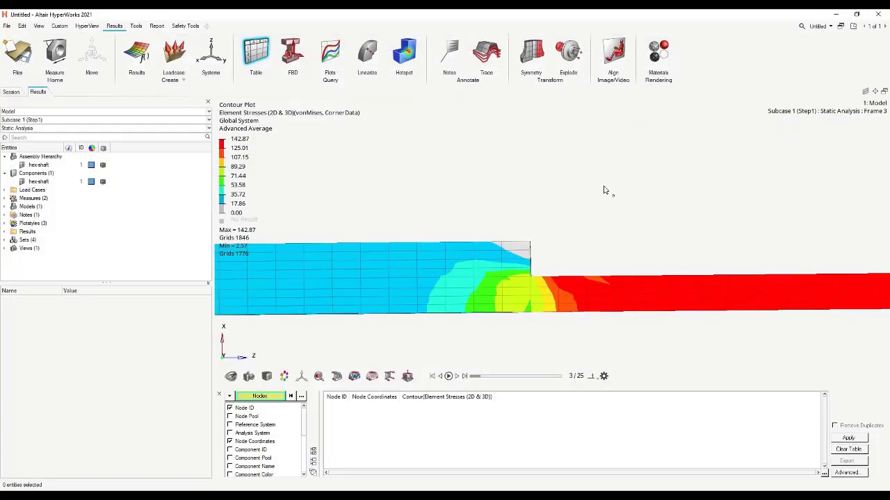
Return to HyperWorks and examine the averaged von Mises contour along the whole shaft and around the shoulder in side view.
middle_click_drag(676, 139, 478, 243)
scroll(478, 244, "down", 3)
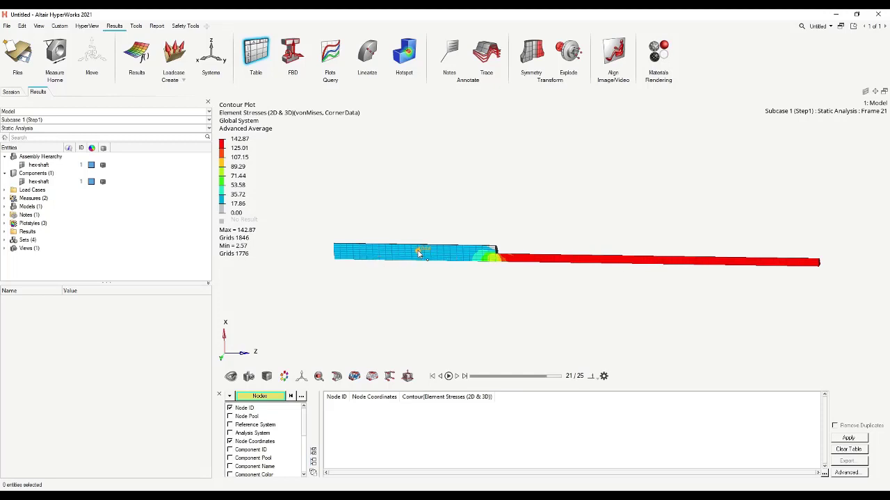
scroll(475, 247, "up", 3)
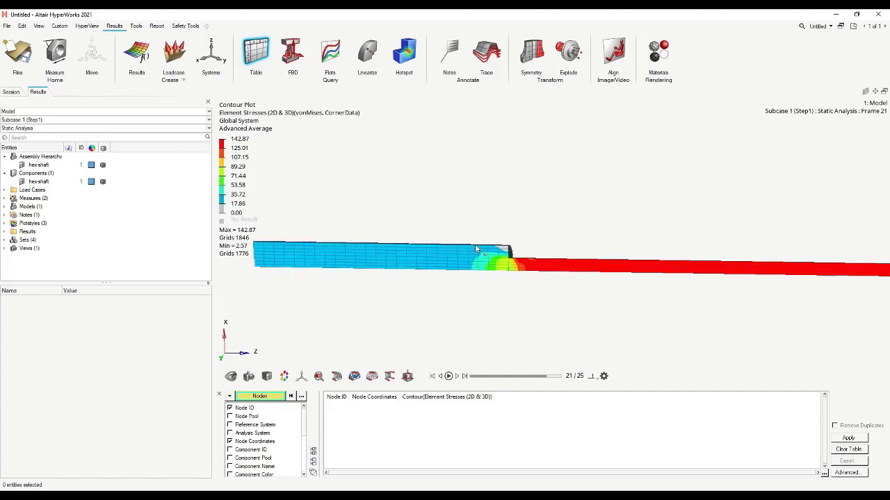
scroll(477, 268, "up", 2)
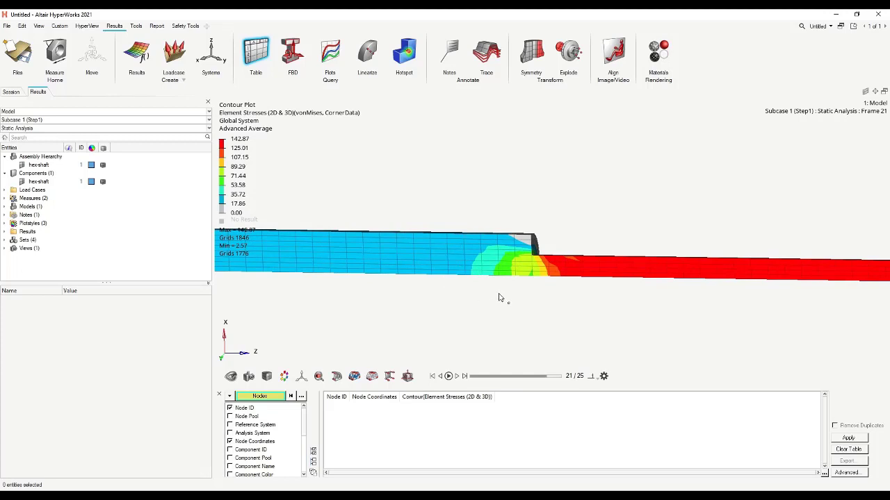
scroll(521, 279, "down", 3)
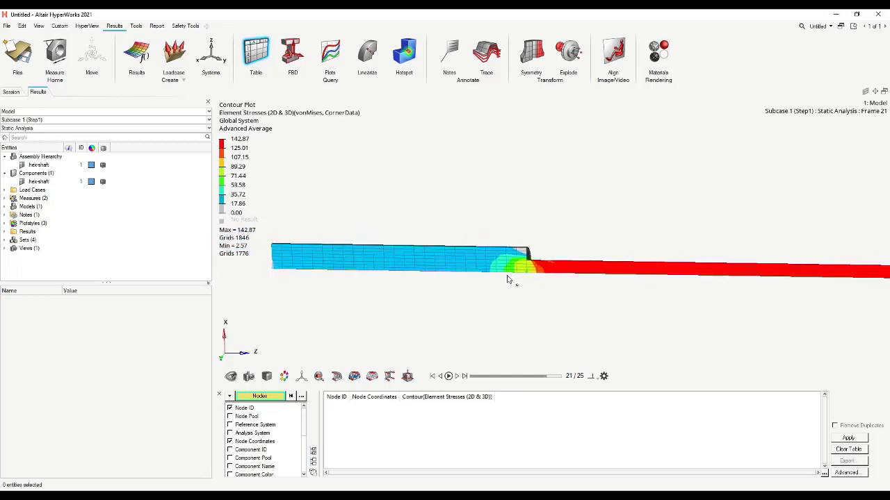
mouse_move(507, 278)
left_mouse_down("ctrl")
mouse_move(555, 286)
mouse_move(536, 264)
mouse_move(517, 325)
mouse_move(522, 279)
left_mouse_up("ctrl")
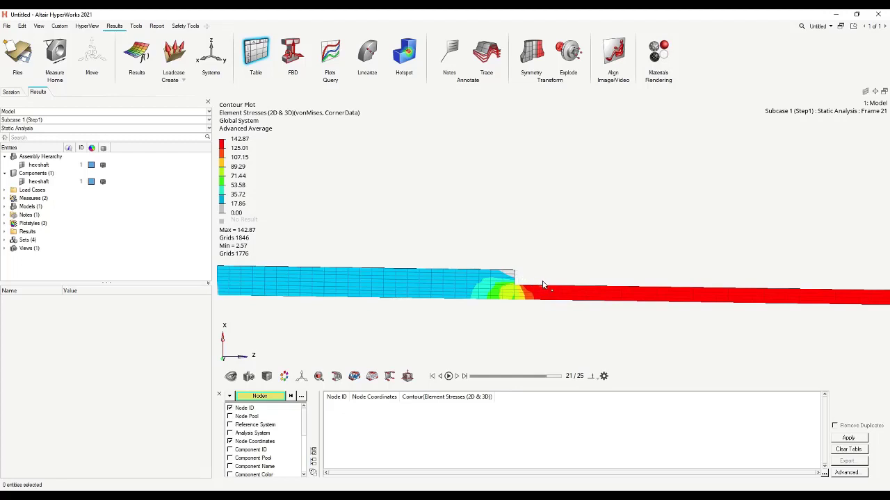
middle_click_drag(549, 285, 472, 284)
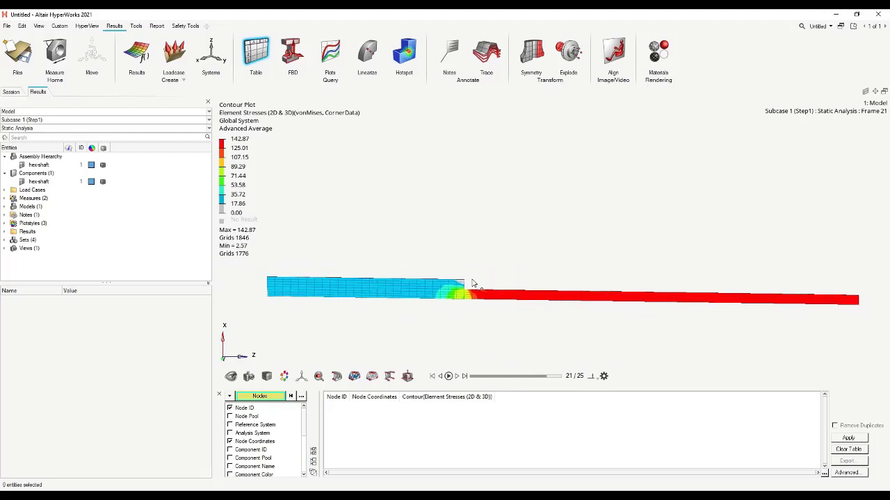